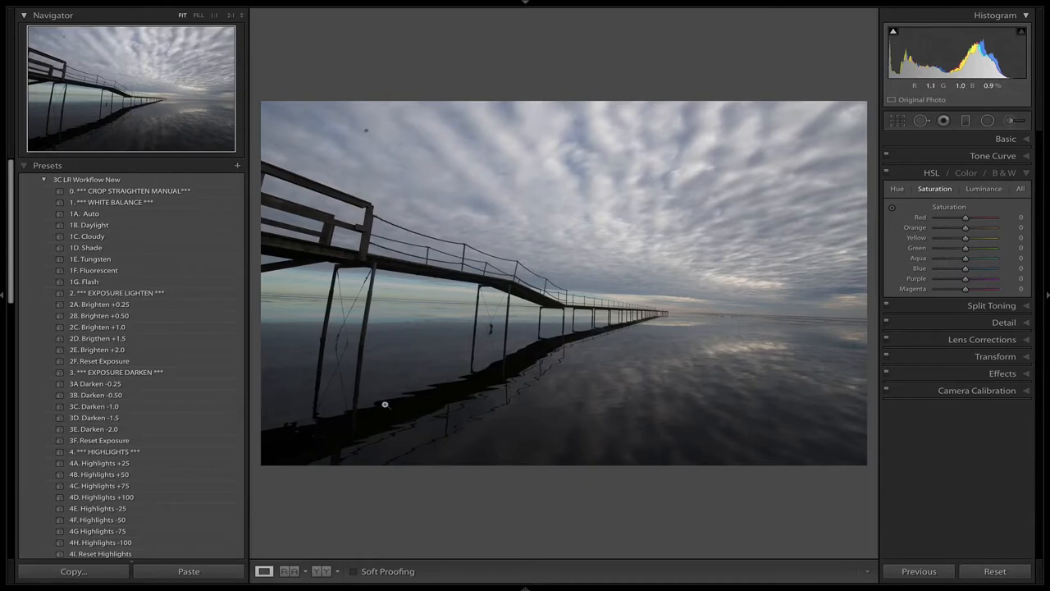
- Show the photo's file and camera information overlay and inspect the far end of the pier at 1:1
{"action": "key", "text": "i"}
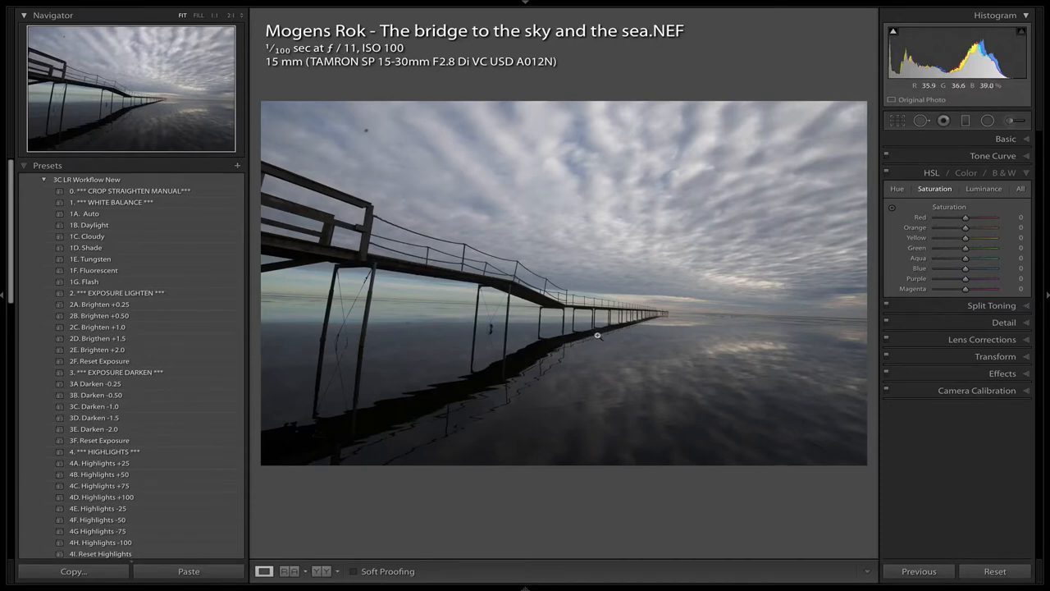
{"action": "left_click", "coordinate": [642, 315]}
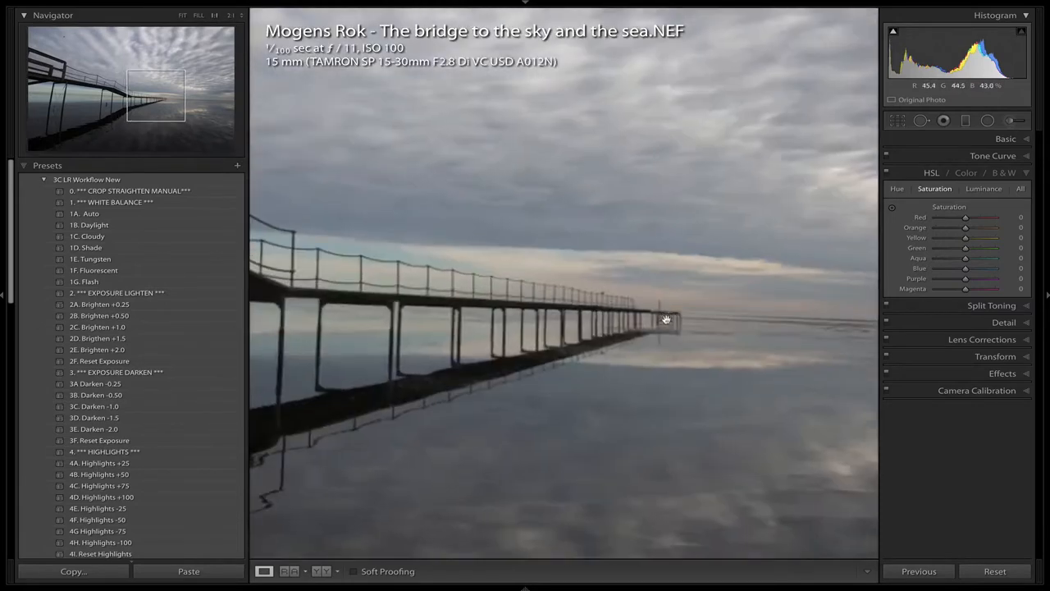
{"action": "left_click", "coordinate": [647, 318]}
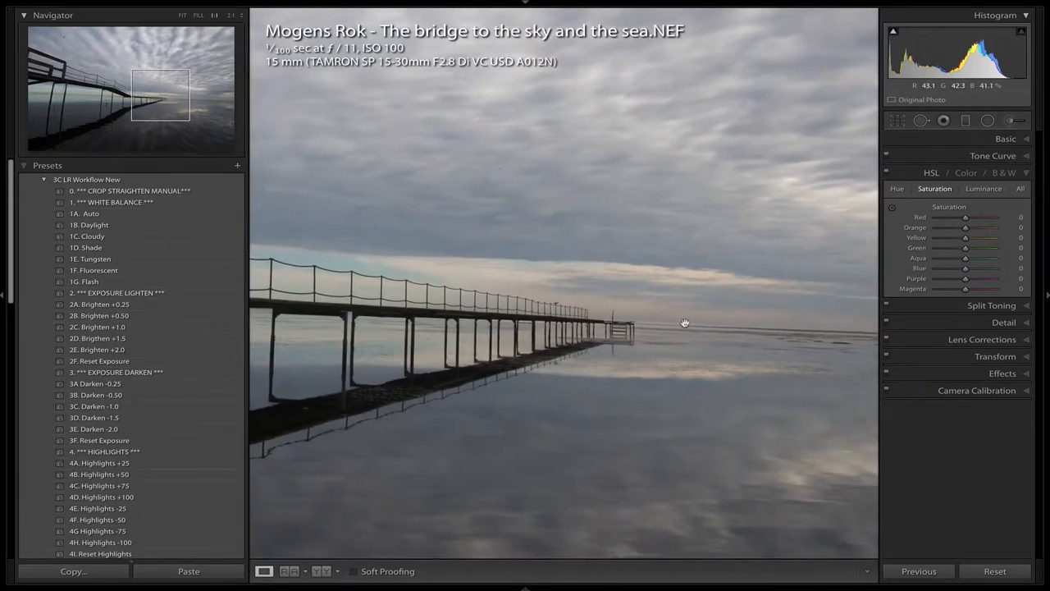
{"action": "left_click", "coordinate": [633, 315]}
{"action": "left_click", "coordinate": [633, 315]}
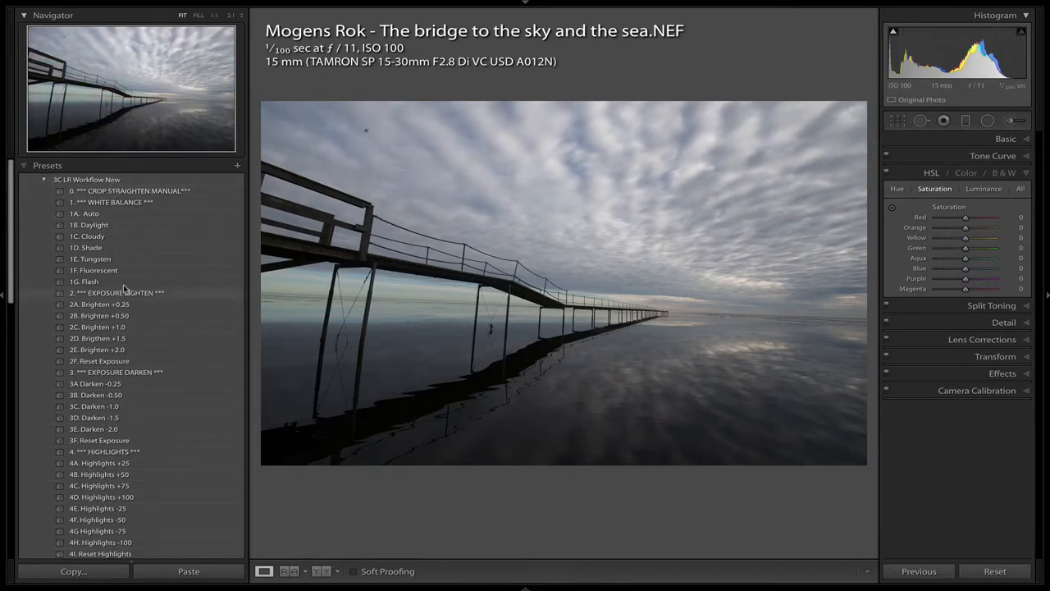
- Straighten the photo's horizon by setting the crop angle to -2.55, keeping the original aspect ratio
{"action": "scroll", "coordinate": [138, 278], "scroll_direction": "down", "scroll_amount": 15}
{"action": "scroll", "coordinate": [143, 279], "scroll_direction": "up", "scroll_amount": 10}
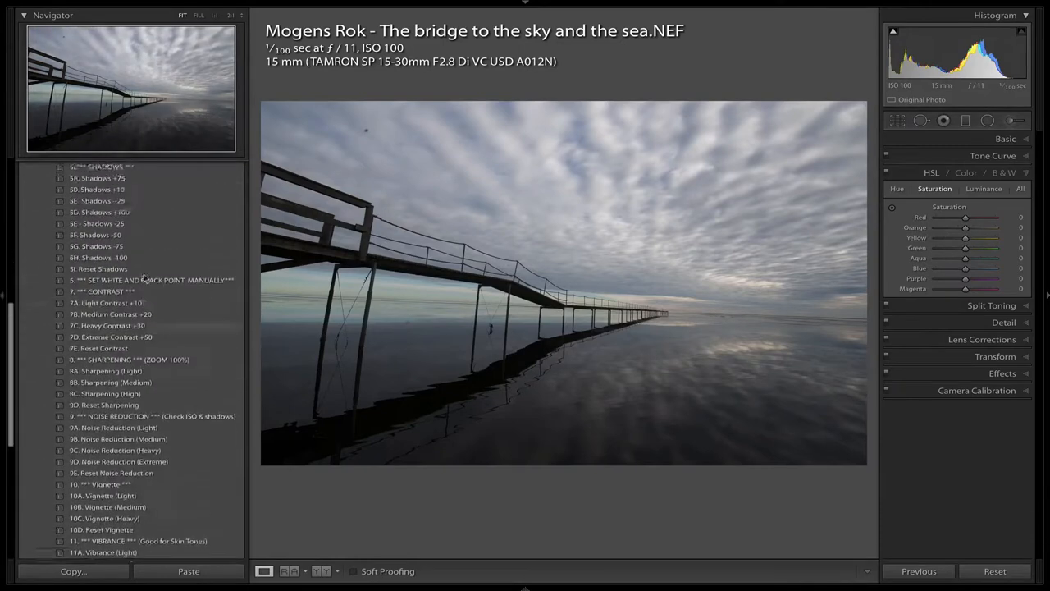
{"action": "scroll", "coordinate": [144, 279], "scroll_direction": "up", "scroll_amount": 6}
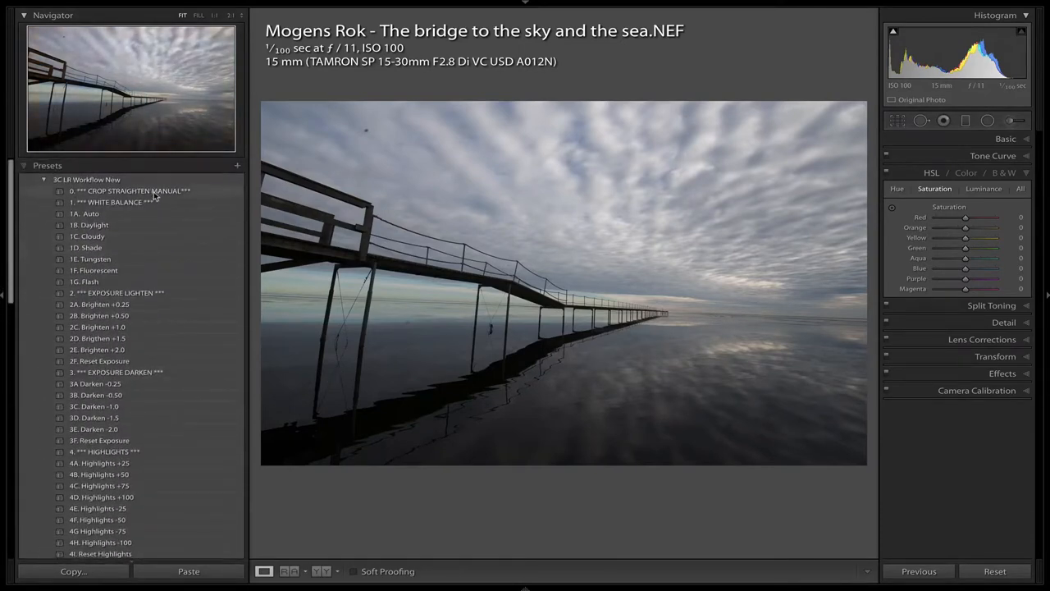
{"action": "left_click", "coordinate": [898, 121]}
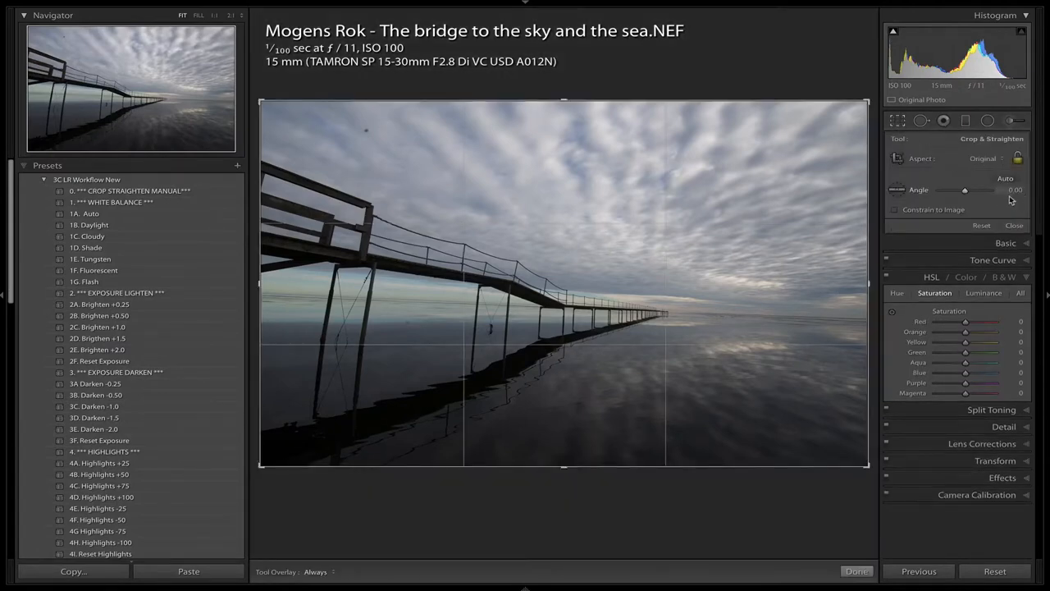
{"action": "left_click_drag", "start_coordinate": [1013, 190], "coordinate": [915, 192]}
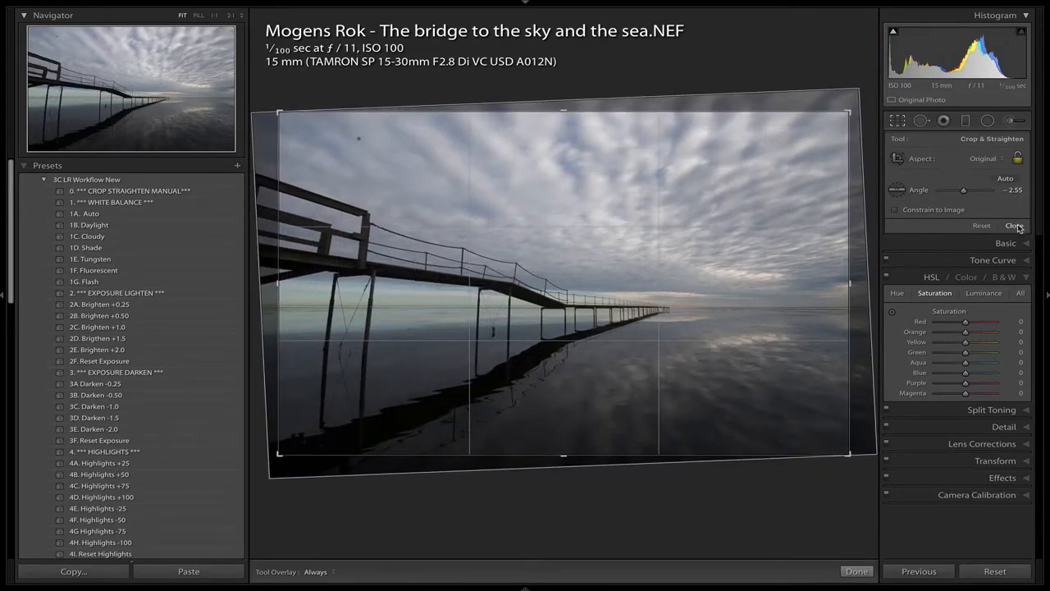
{"action": "left_click", "coordinate": [1015, 226]}
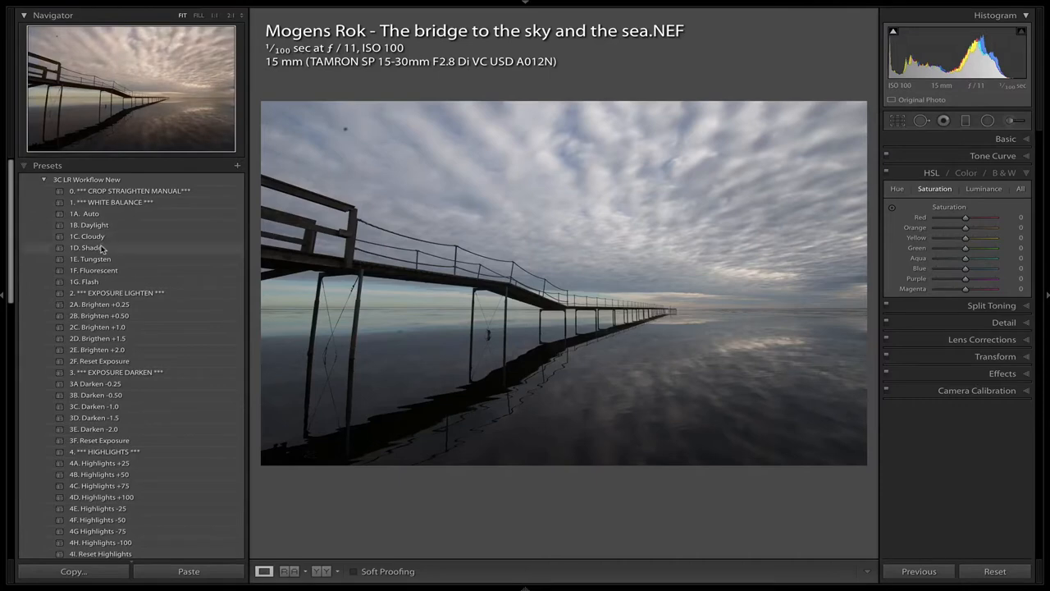
- Compare the Shade and Cloudy white balance presets and apply 1D. Shade
{"action": "left_click", "coordinate": [105, 248]}
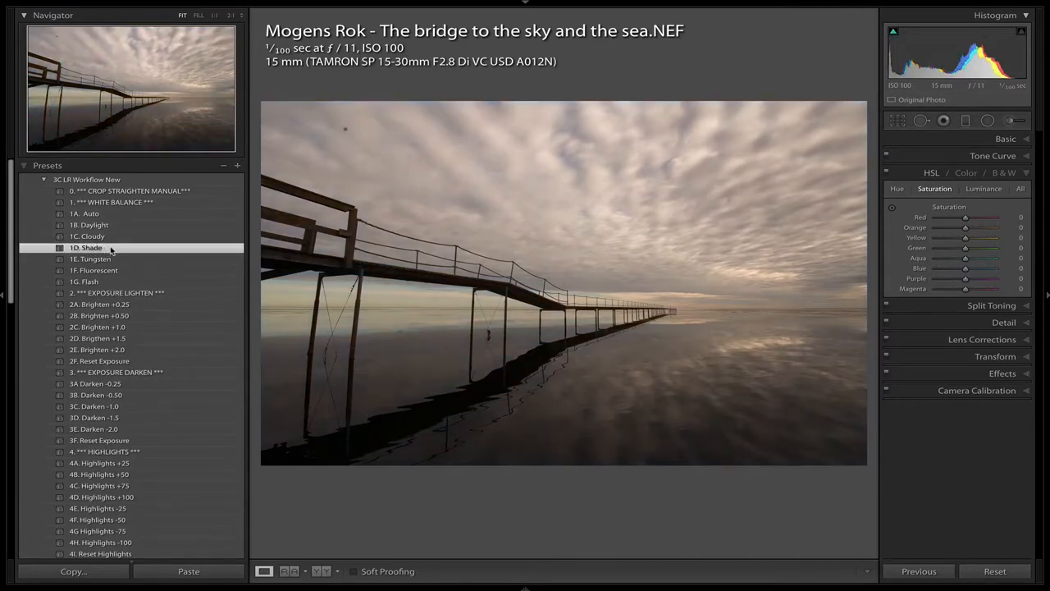
{"action": "left_click", "coordinate": [110, 237]}
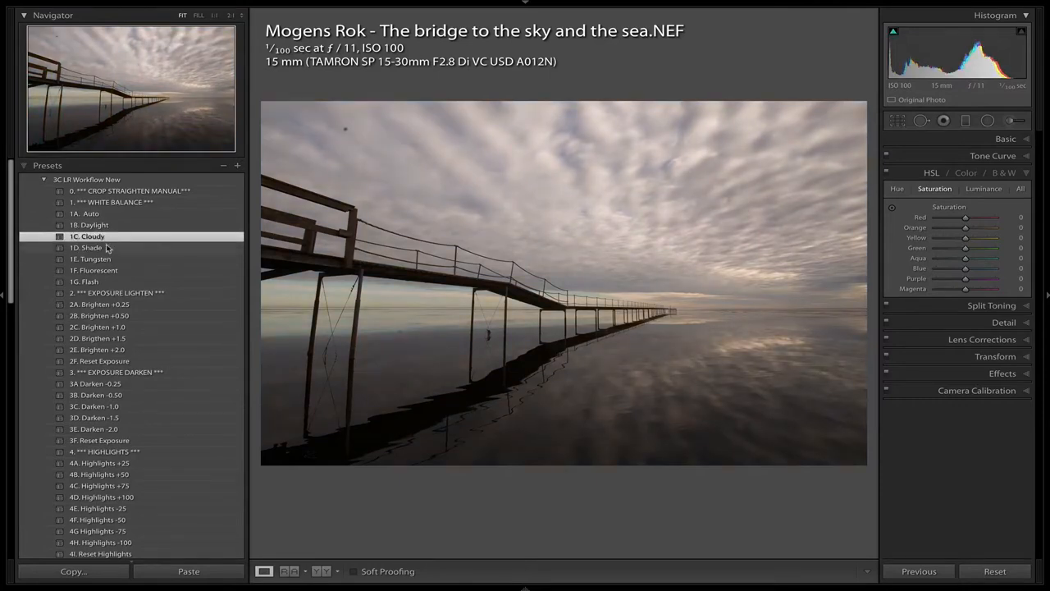
{"action": "left_click", "coordinate": [110, 248]}
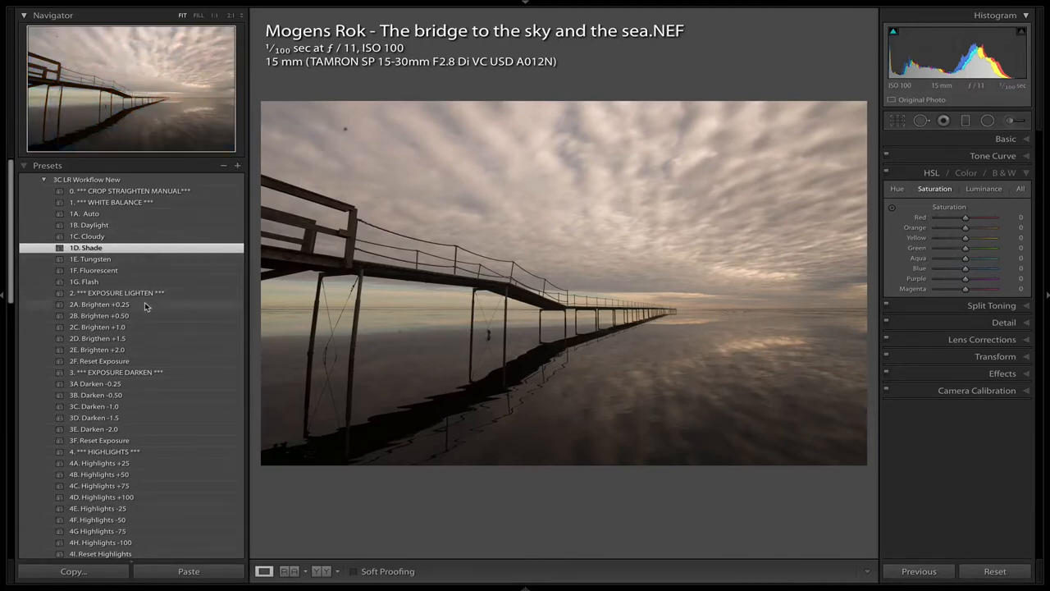
- Compare the +0.25 and +0.50 brightening presets and apply 2A. Brighten +0.25
{"action": "scroll", "coordinate": [145, 305], "scroll_direction": "down", "scroll_amount": 1}
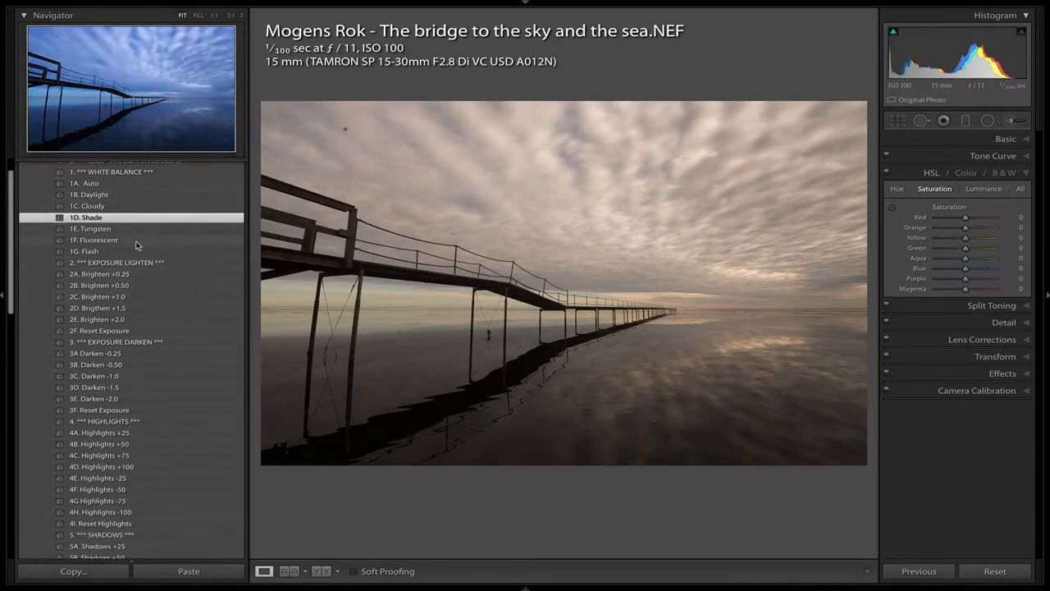
{"action": "left_click", "coordinate": [136, 274]}
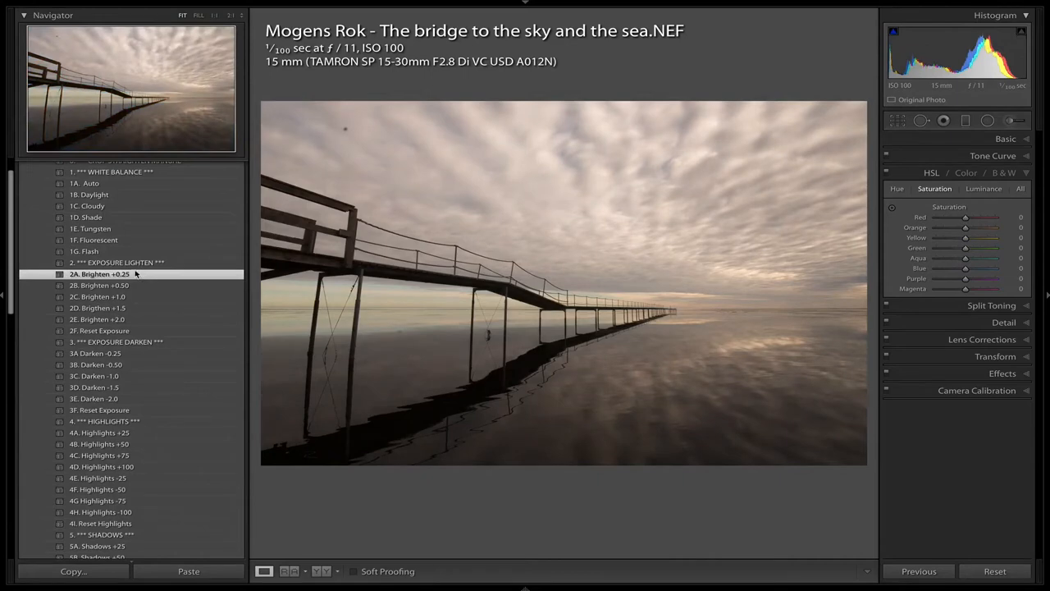
{"action": "left_click", "coordinate": [133, 285]}
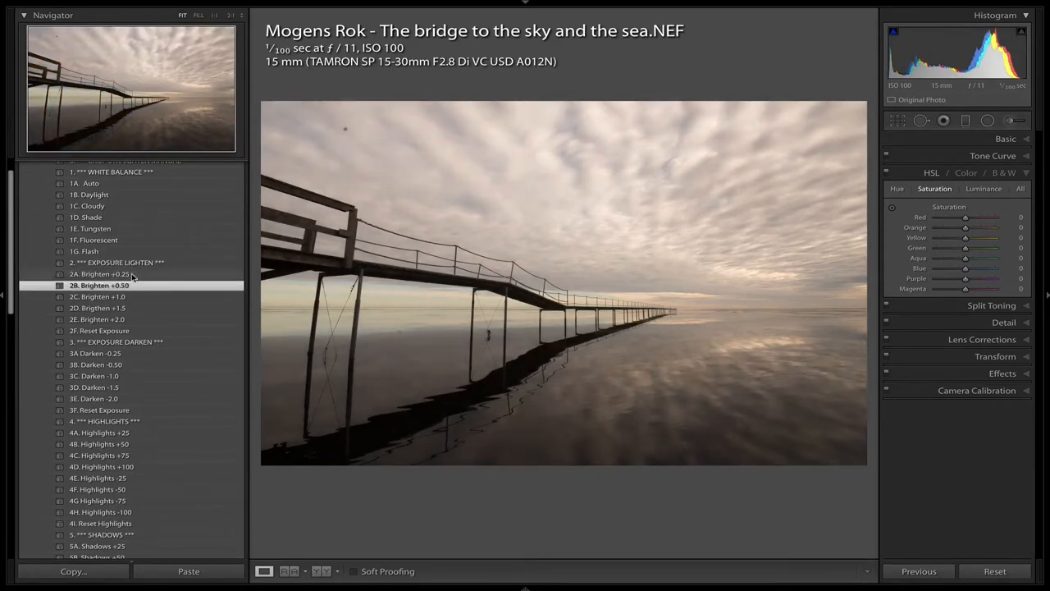
{"action": "left_click", "coordinate": [133, 276]}
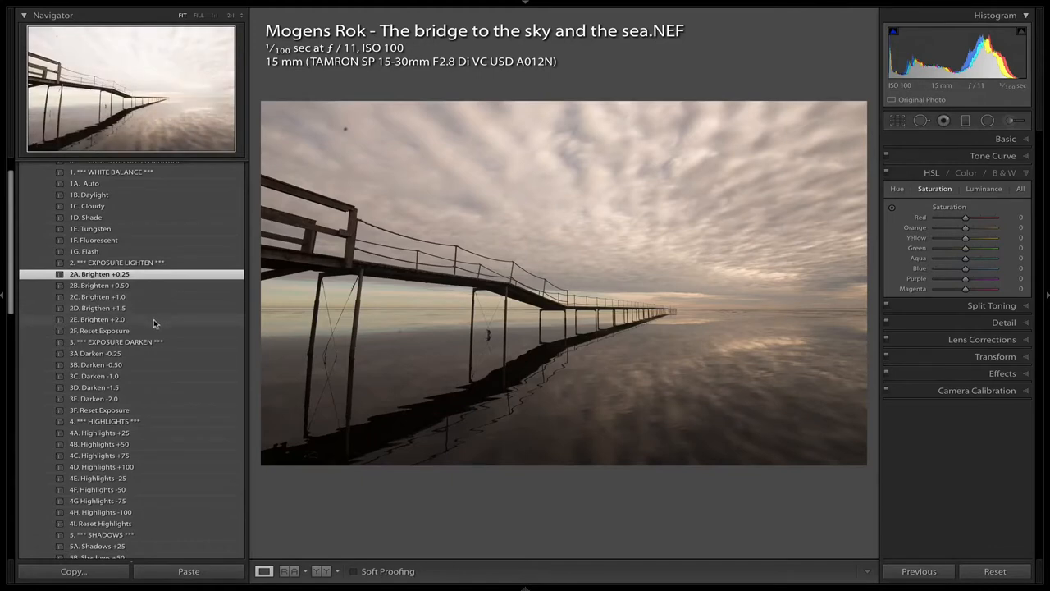
- Try the Highlights +25 preset and replace it with 4E. Highlights -25
{"action": "scroll", "coordinate": [168, 324], "scroll_direction": "down", "scroll_amount": 3}
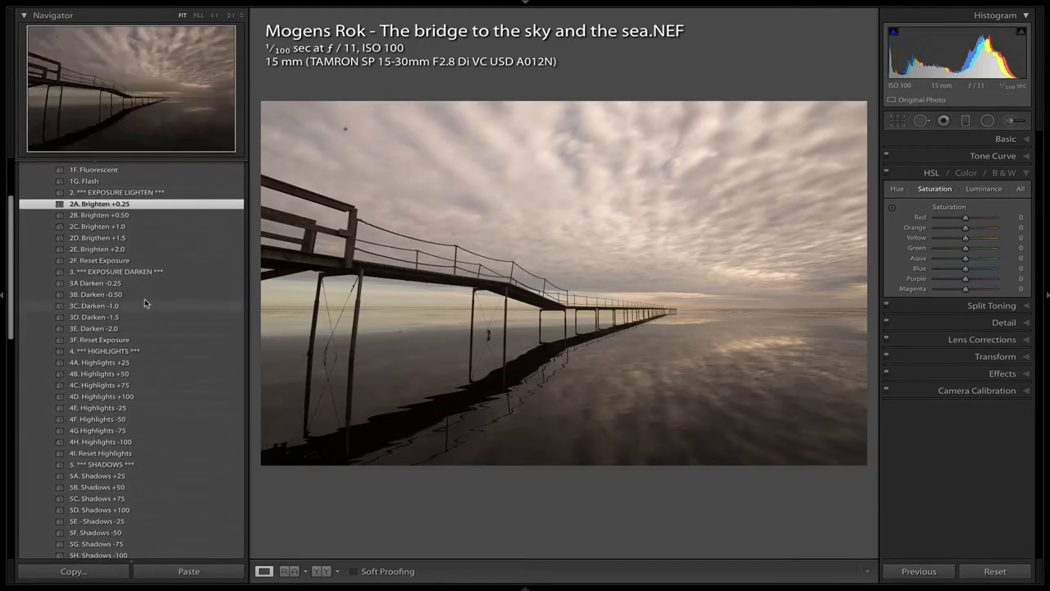
{"action": "scroll", "coordinate": [135, 295], "scroll_direction": "down", "scroll_amount": 2}
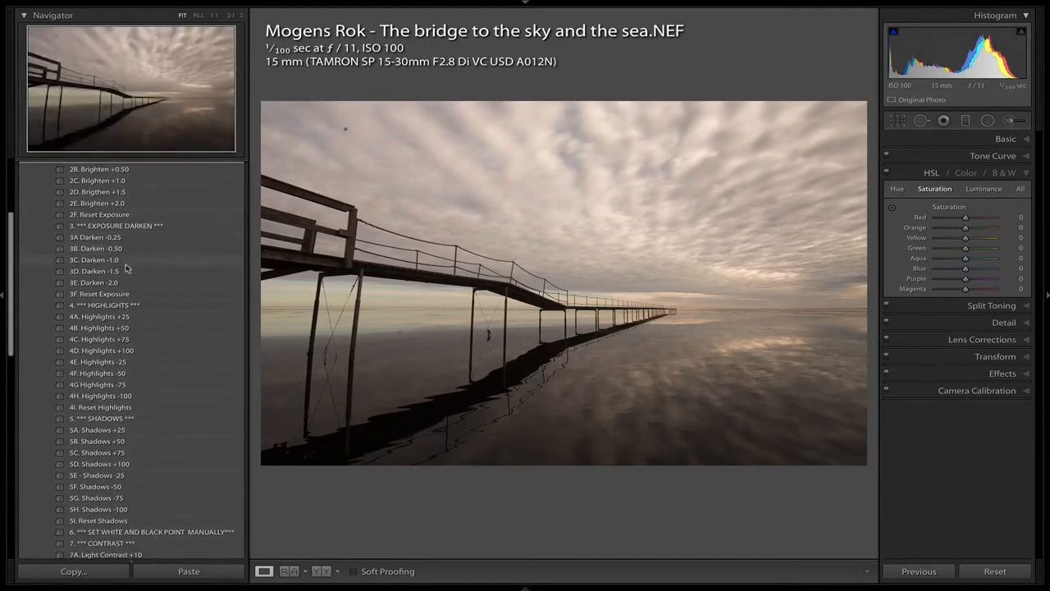
{"action": "left_click", "coordinate": [123, 317]}
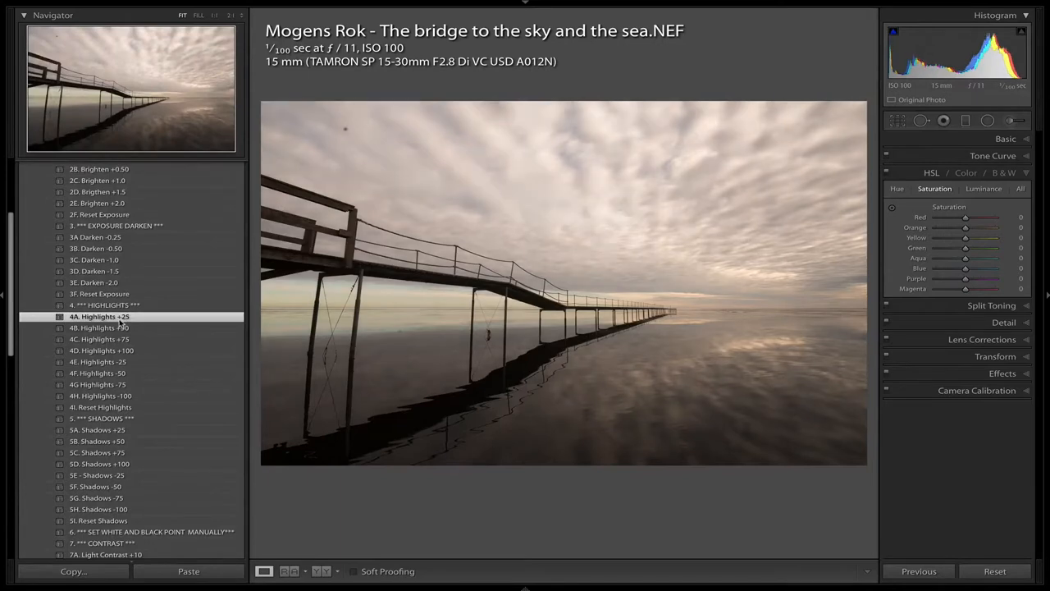
{"action": "scroll", "coordinate": [123, 304], "scroll_direction": "down", "scroll_amount": 3}
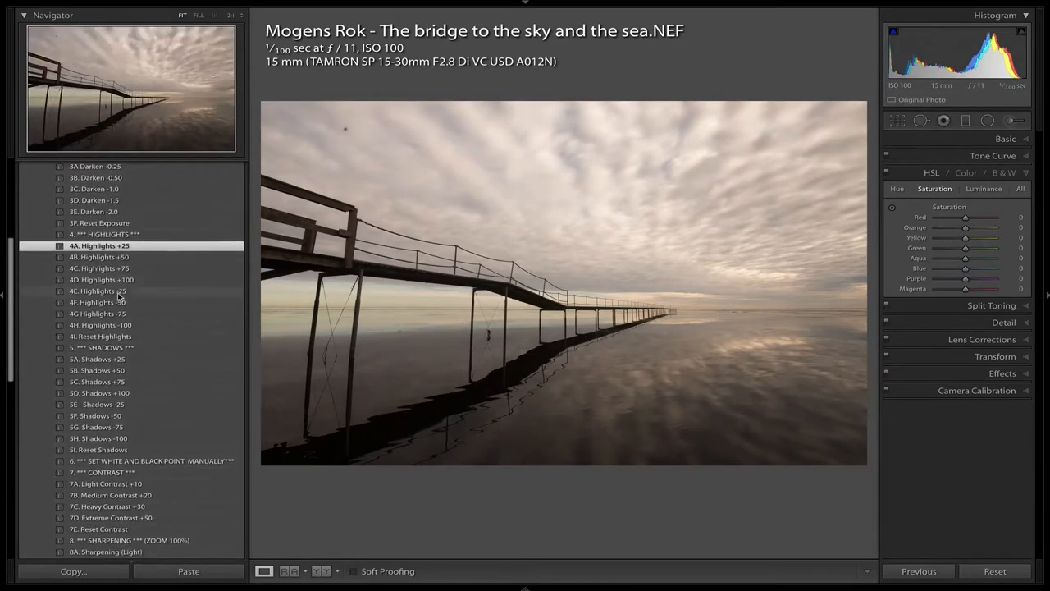
{"action": "left_click", "coordinate": [124, 299]}
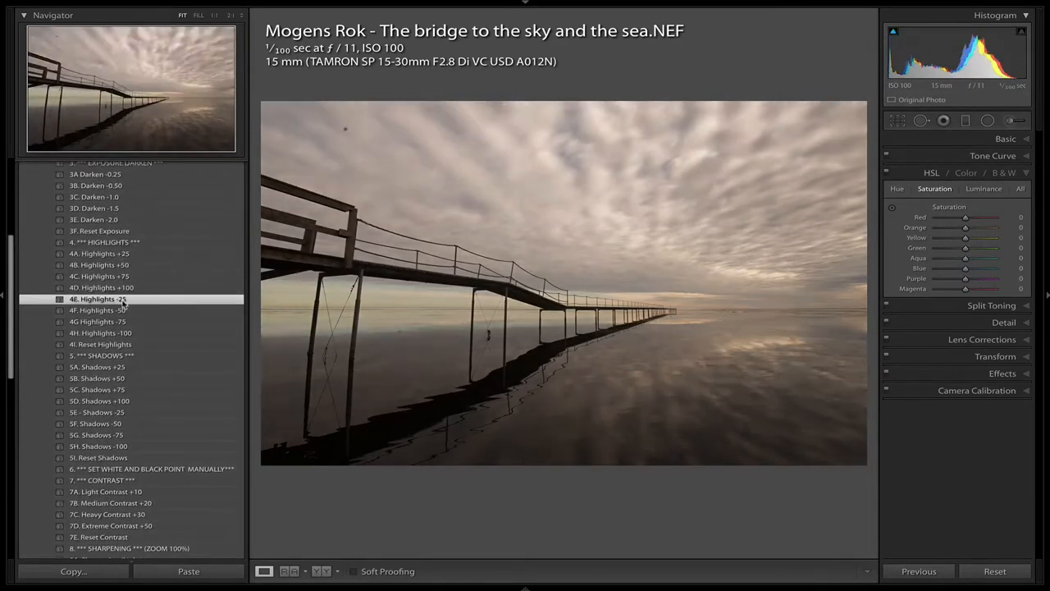
- Apply the 5B. Shadows +50 preset, comparing it with reset shadows on the pier at 1:1 zoom
{"action": "scroll", "coordinate": [122, 320], "scroll_direction": "down", "scroll_amount": 2}
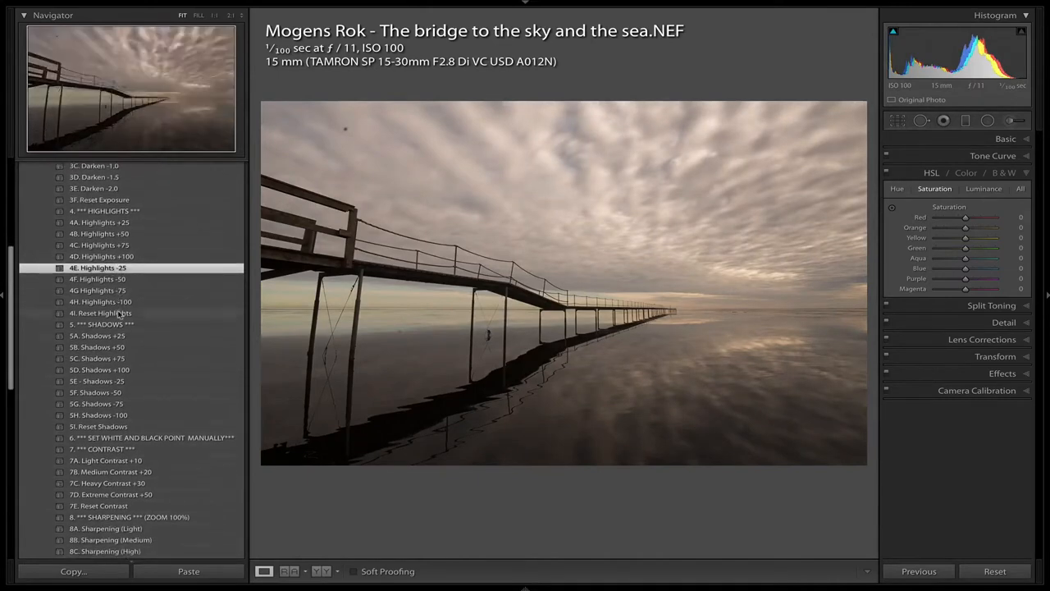
{"action": "left_click", "coordinate": [122, 347]}
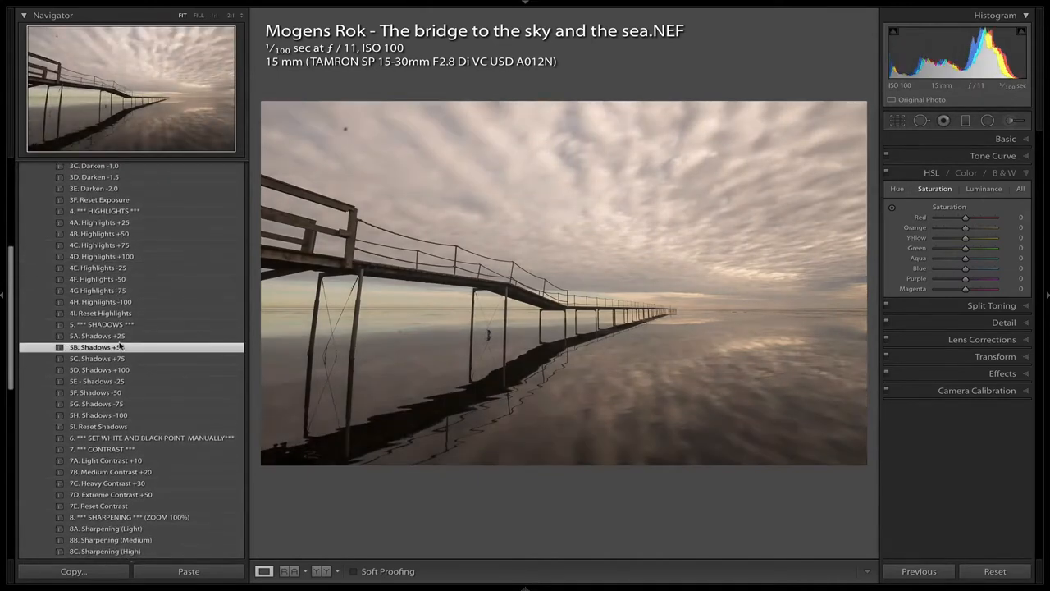
{"action": "key", "text": "z"}
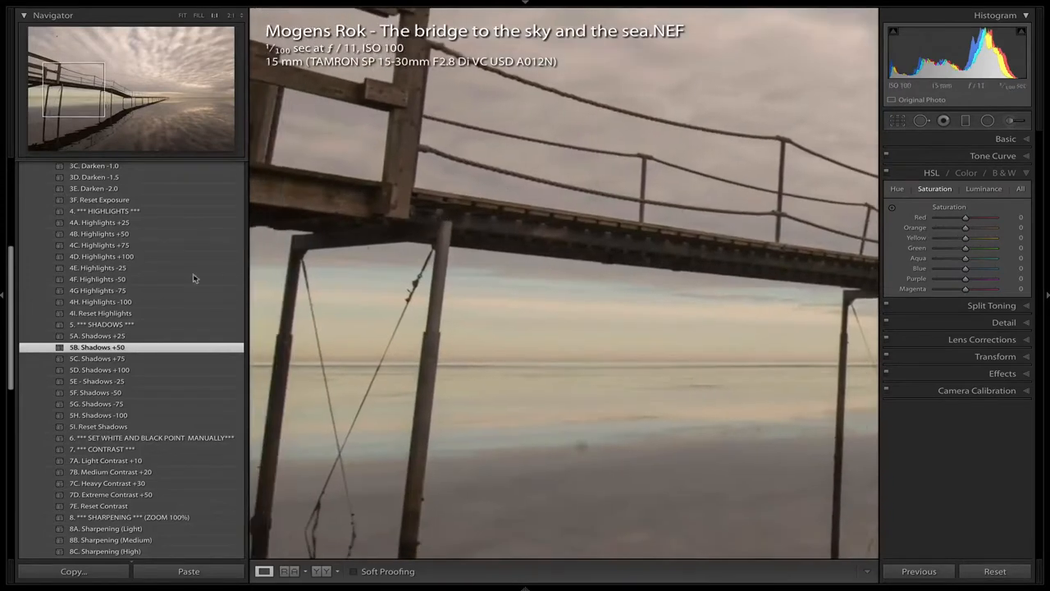
{"action": "left_click", "coordinate": [119, 427]}
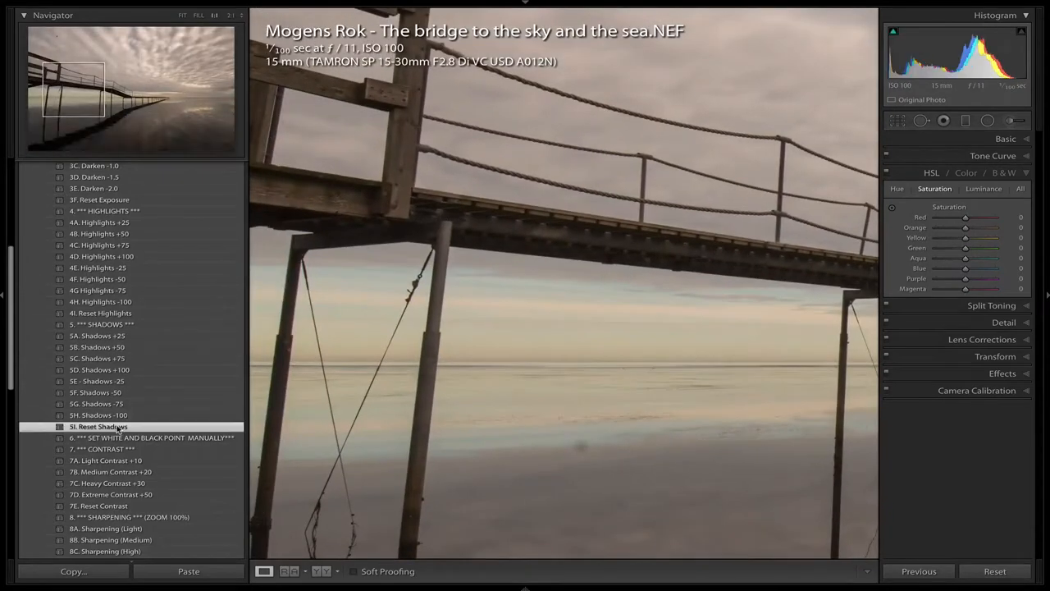
{"action": "left_click", "coordinate": [119, 348]}
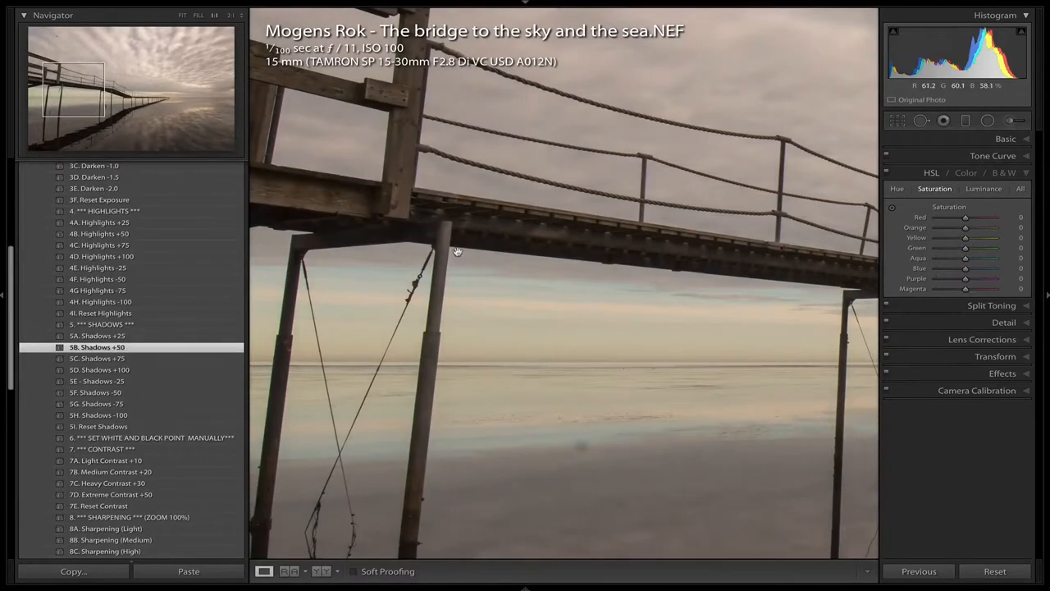
{"action": "left_click_drag", "start_coordinate": [542, 200], "coordinate": [516, 169]}
{"action": "left_click", "coordinate": [510, 192]}
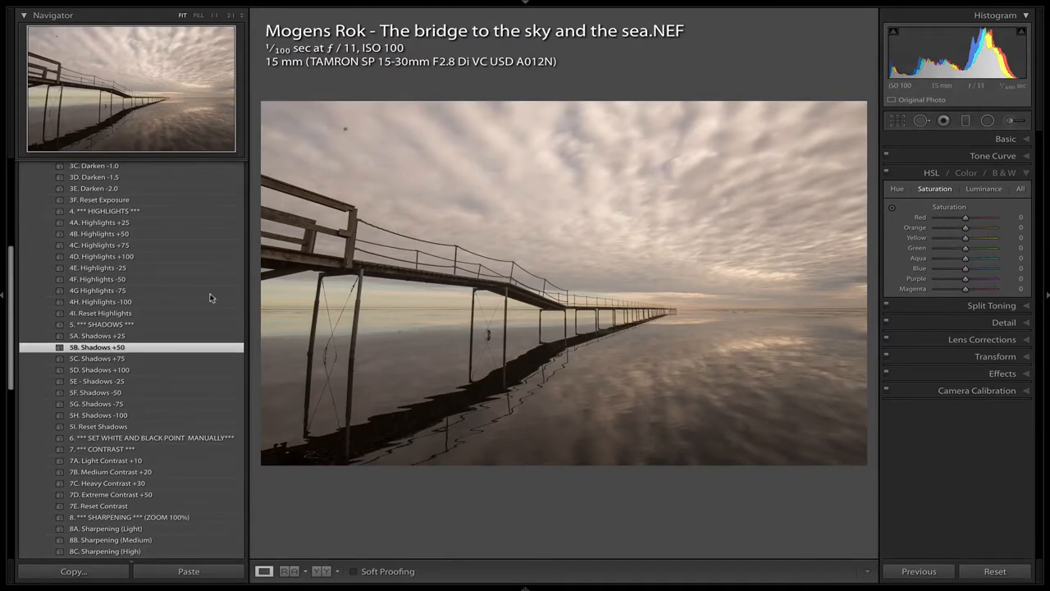
- Set the white and black points automatically in the Basic adjustments, giving Whites +30 and Blacks -10
{"action": "scroll", "coordinate": [194, 305], "scroll_direction": "down", "scroll_amount": 5}
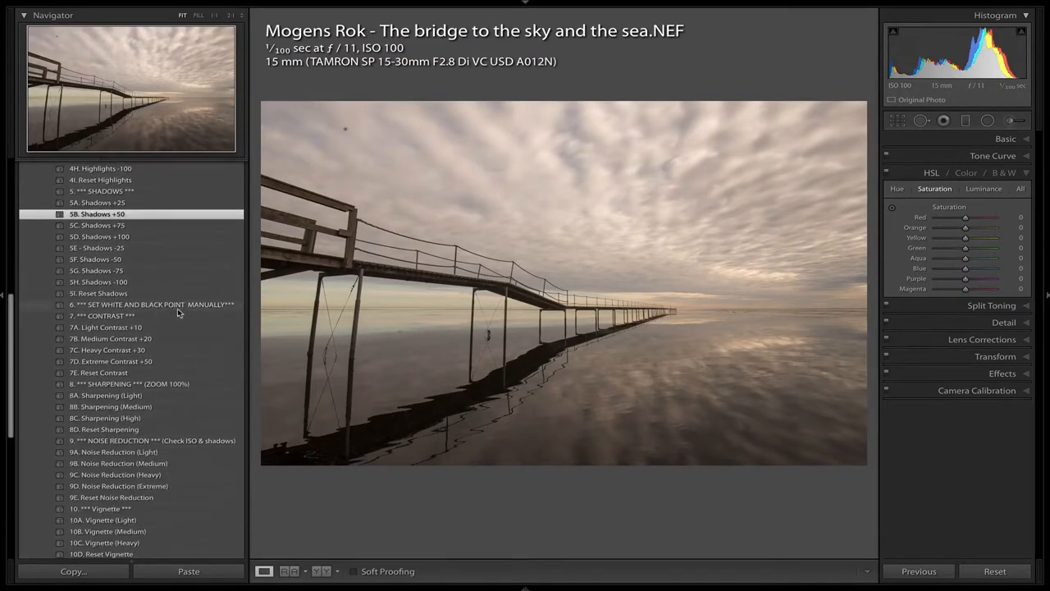
{"action": "left_click", "coordinate": [1028, 141]}
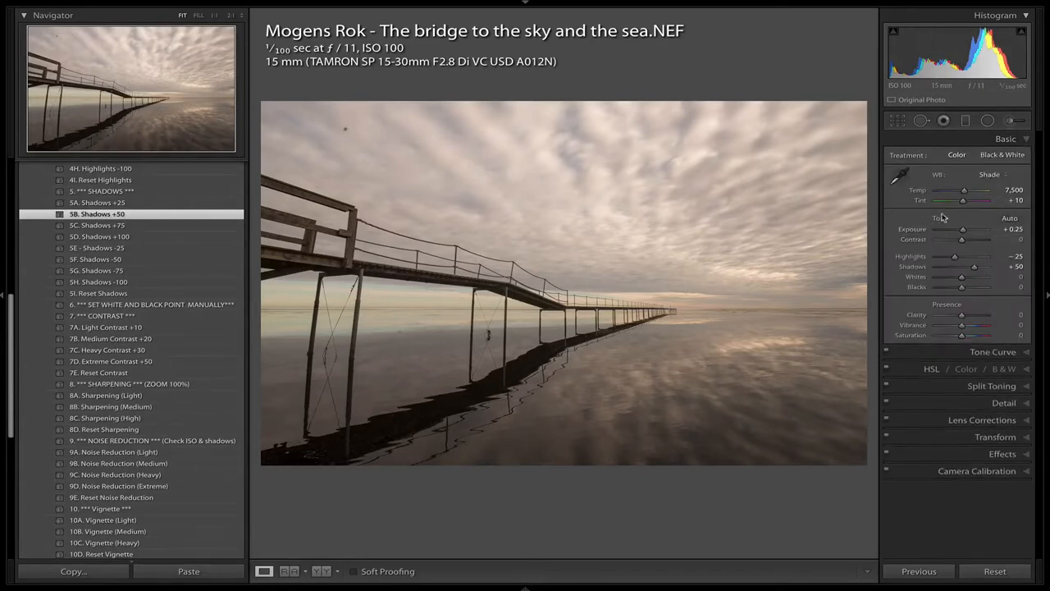
{"action": "key", "text": "shift"}
{"action": "double_click", "coordinate": [919, 280], "text": "shift"}
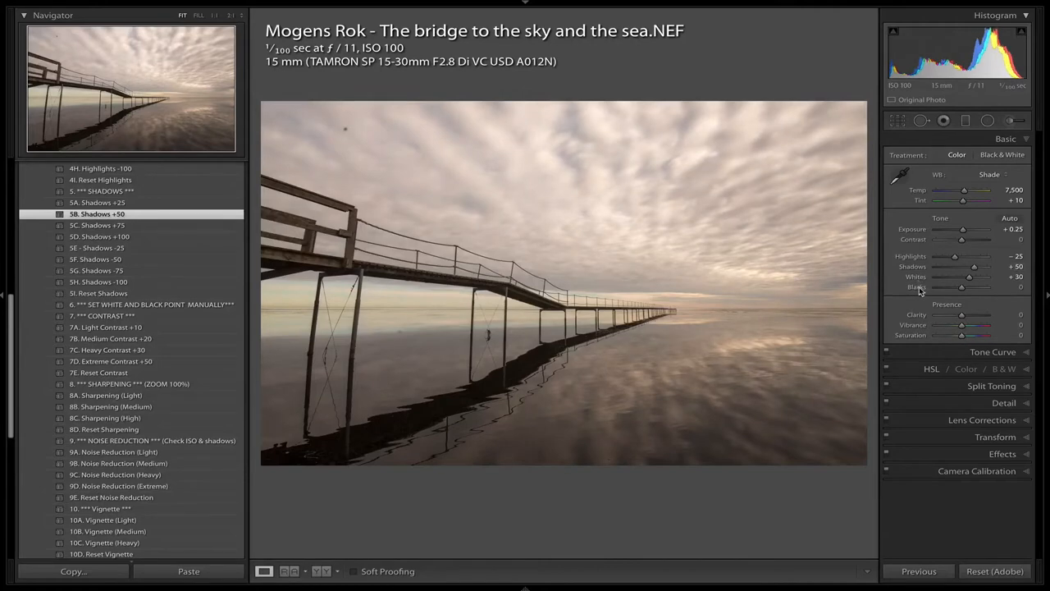
{"action": "double_click", "coordinate": [920, 290], "text": "shift"}
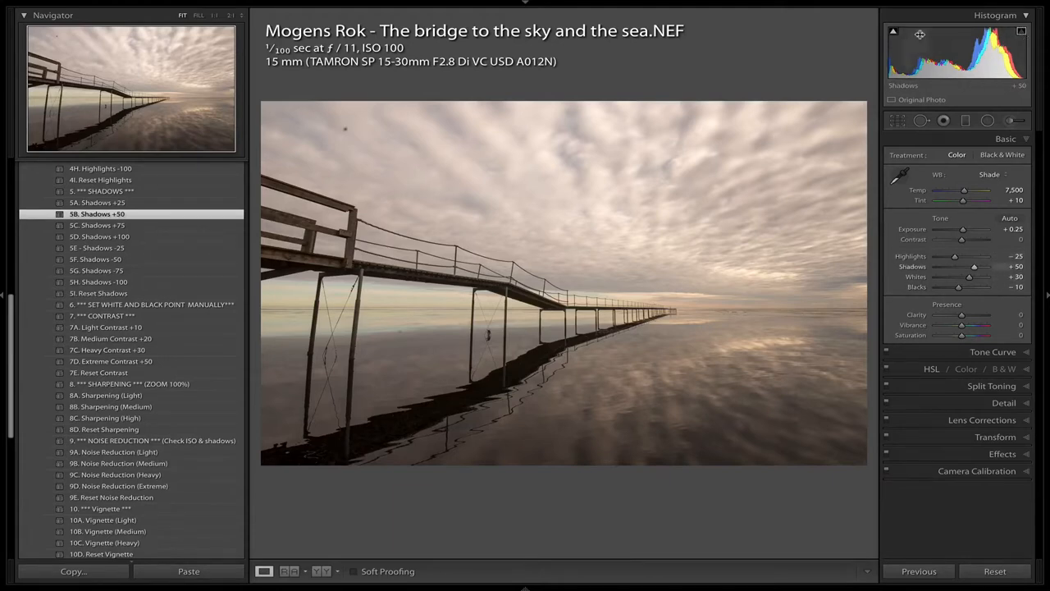
- Test the clipping warnings with Blacks at -39 and Whites at +89, restoring each to its automatic value of -10 and +30
{"action": "mouse_move", "coordinate": [895, 37]}
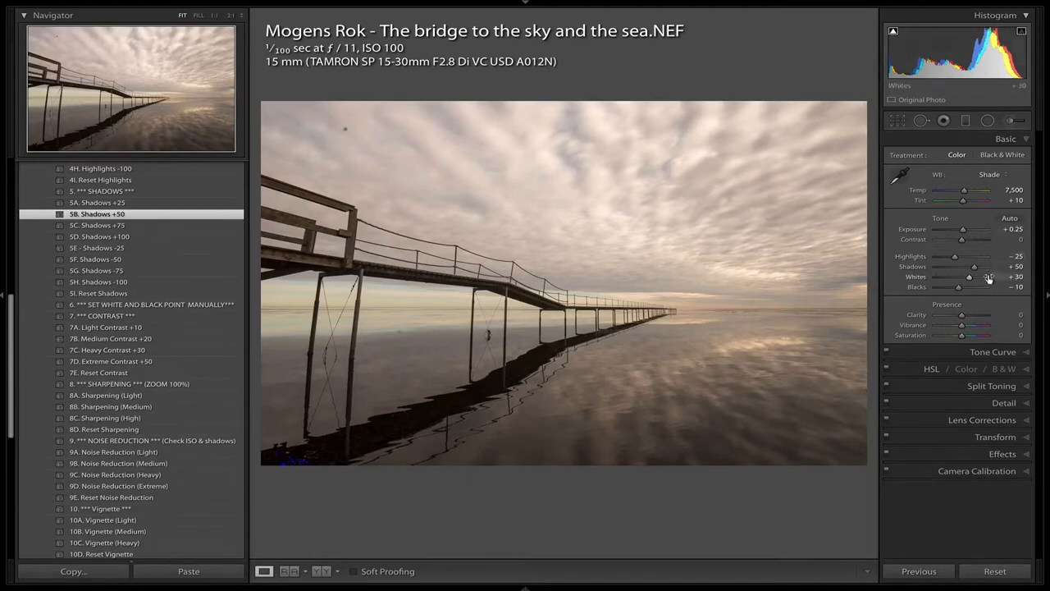
{"action": "left_click_drag", "start_coordinate": [958, 287], "coordinate": [951, 291]}
{"action": "key", "text": "shift"}
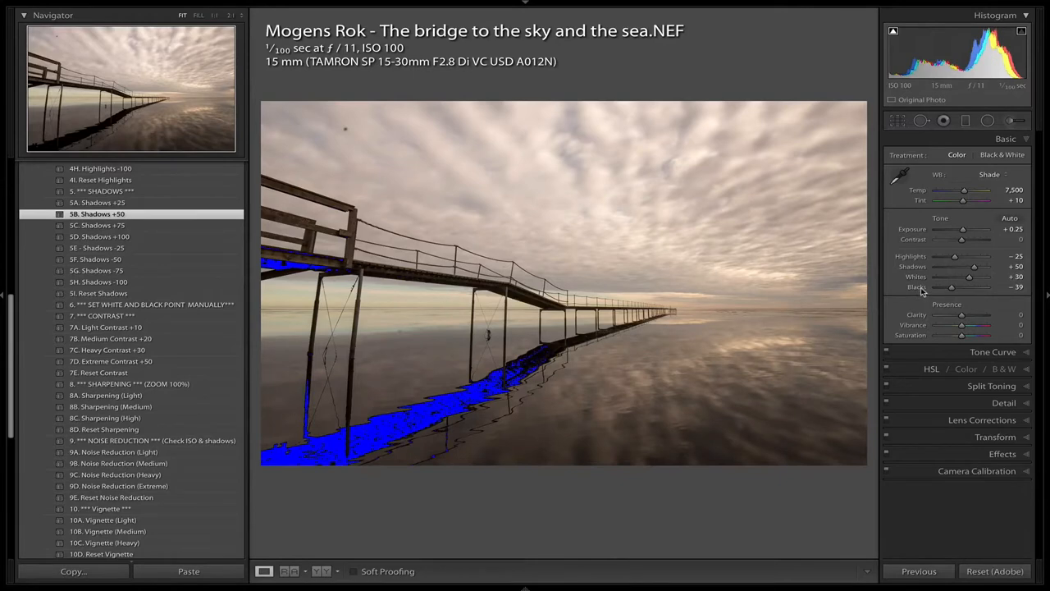
{"action": "double_click", "coordinate": [921, 291], "text": "shift"}
{"action": "left_click_drag", "start_coordinate": [969, 277], "coordinate": [988, 277]}
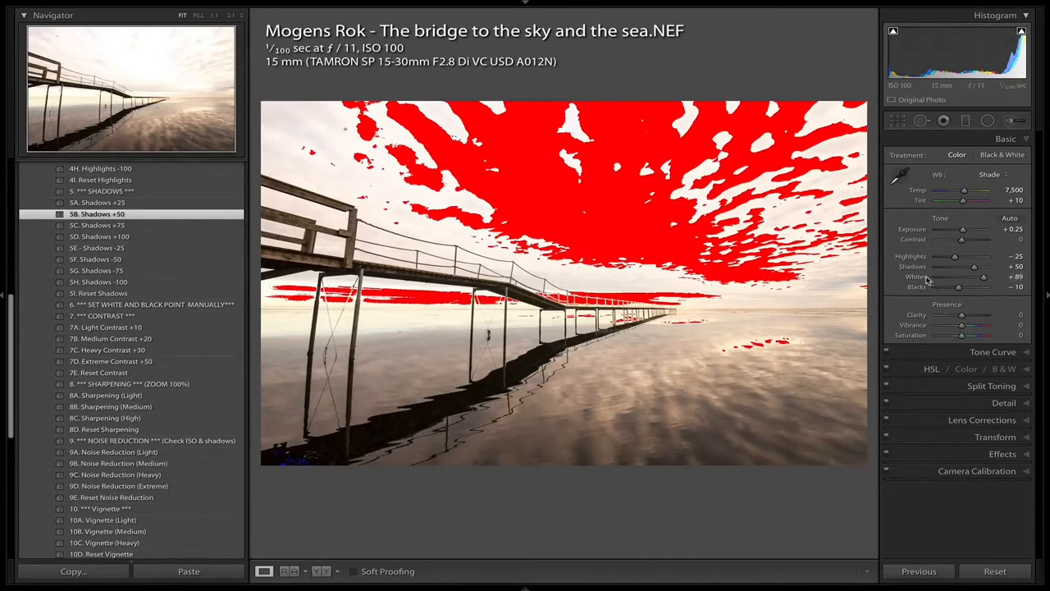
{"action": "left_click_drag", "start_coordinate": [925, 282], "coordinate": [922, 287]}
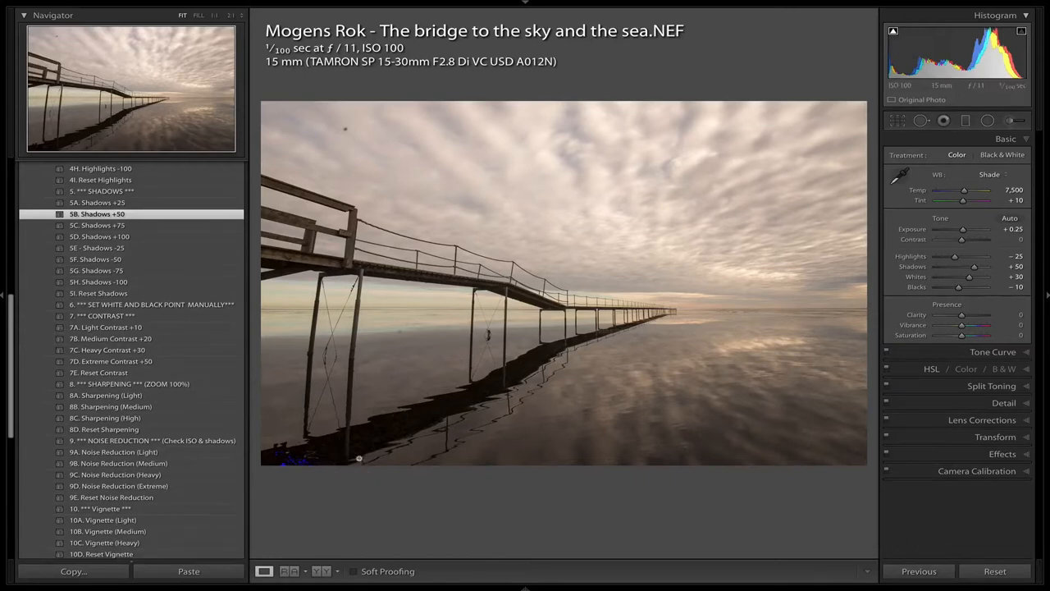
- Apply the 7C. Heavy Contrast +30 preset, comparing it with 7B. Medium Contrast +20 and reset contrast
{"action": "key", "text": "shift"}
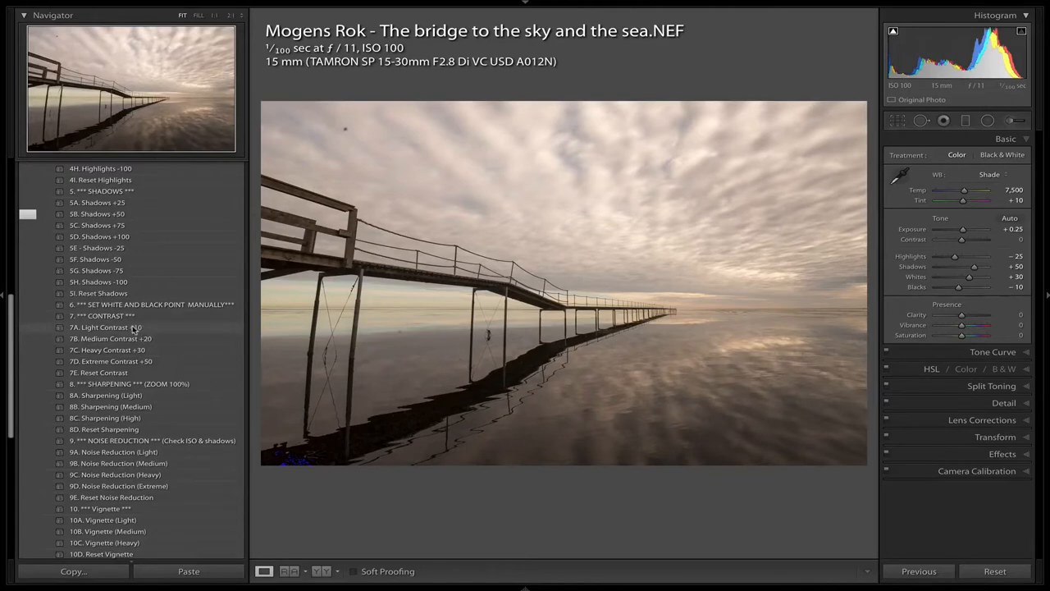
{"action": "left_click", "coordinate": [140, 342]}
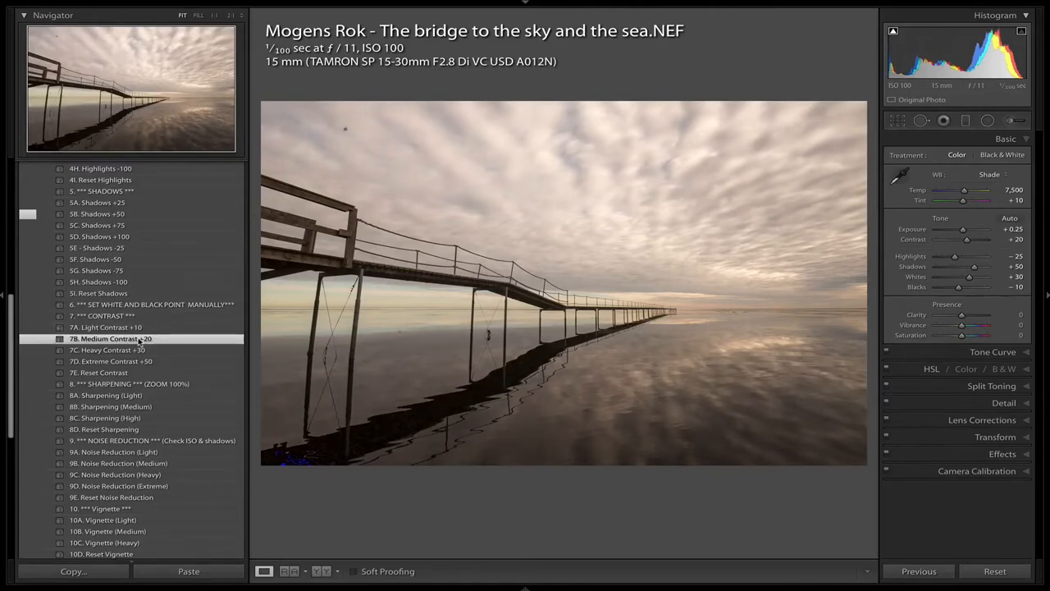
{"action": "left_click", "coordinate": [145, 353]}
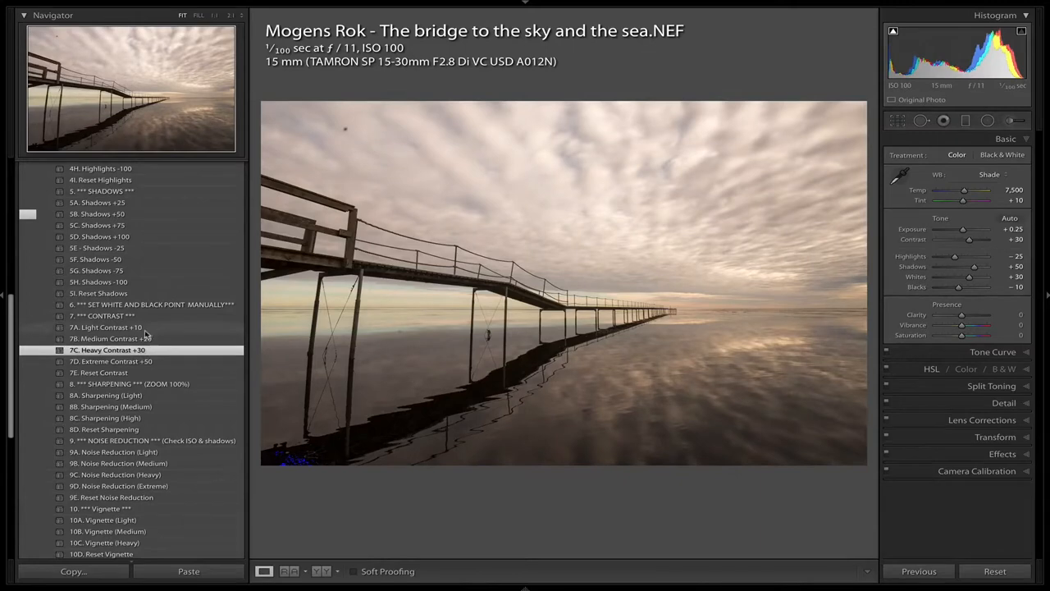
{"action": "left_click", "coordinate": [128, 373]}
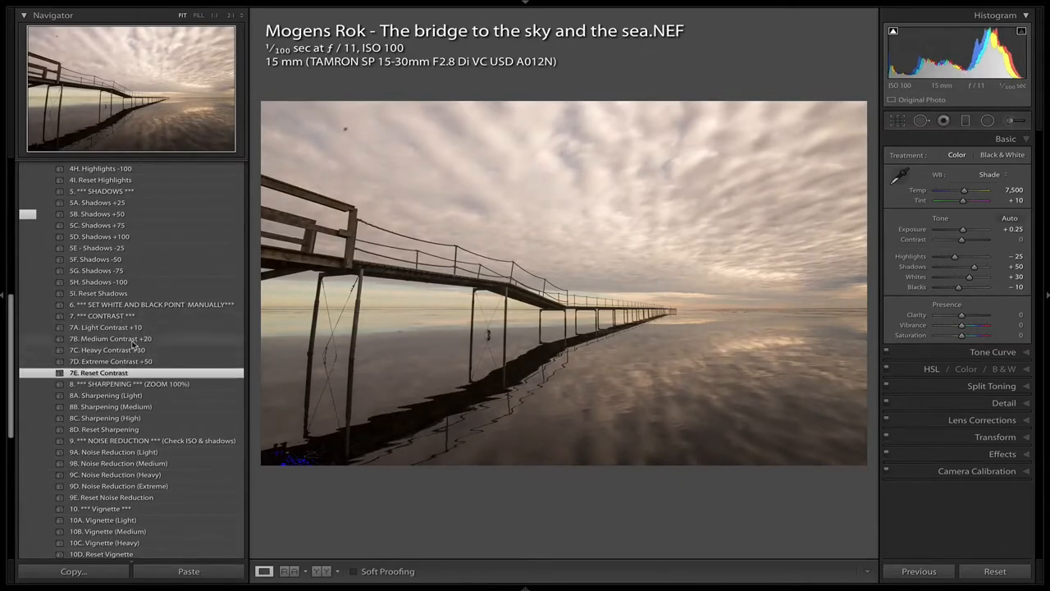
{"action": "left_click", "coordinate": [135, 349]}
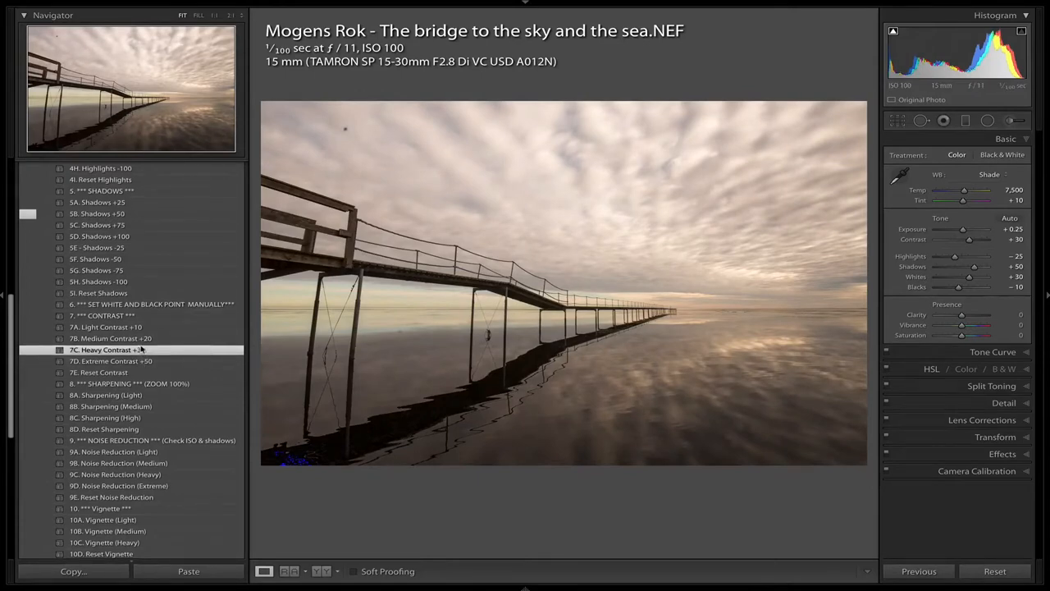
- Apply the 8B. Sharpening (Medium) preset, comparing it with reset sharpening and checking the pier and water at 1:1 zoom
{"action": "scroll", "coordinate": [152, 350], "scroll_direction": "down", "scroll_amount": 2}
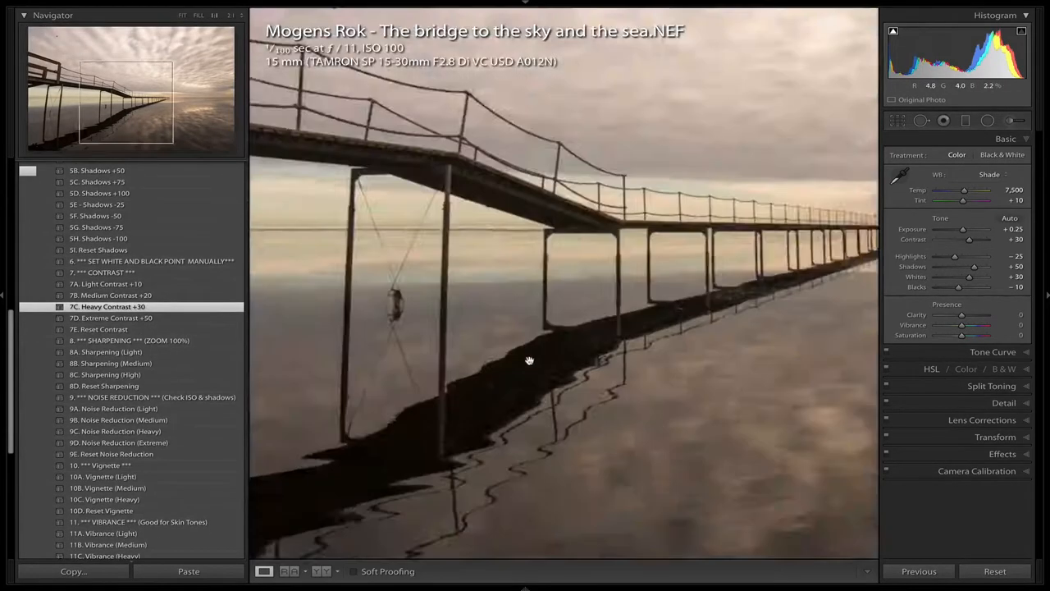
{"action": "left_click", "coordinate": [531, 355]}
{"action": "left_click_drag", "start_coordinate": [592, 278], "coordinate": [585, 319]}
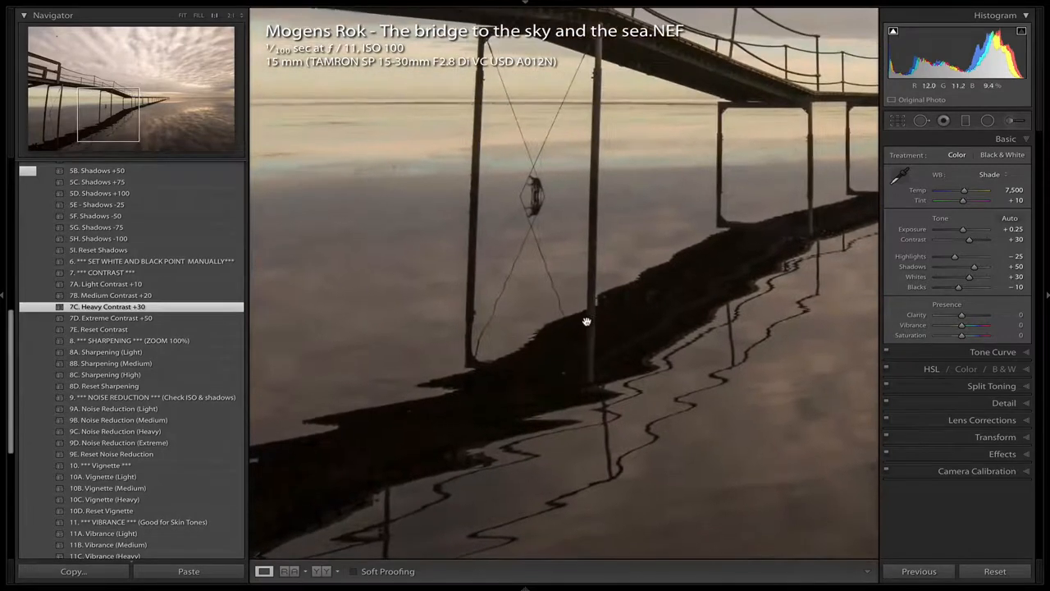
{"action": "scroll", "coordinate": [146, 337], "scroll_direction": "down", "scroll_amount": 2}
{"action": "left_click", "coordinate": [146, 335]}
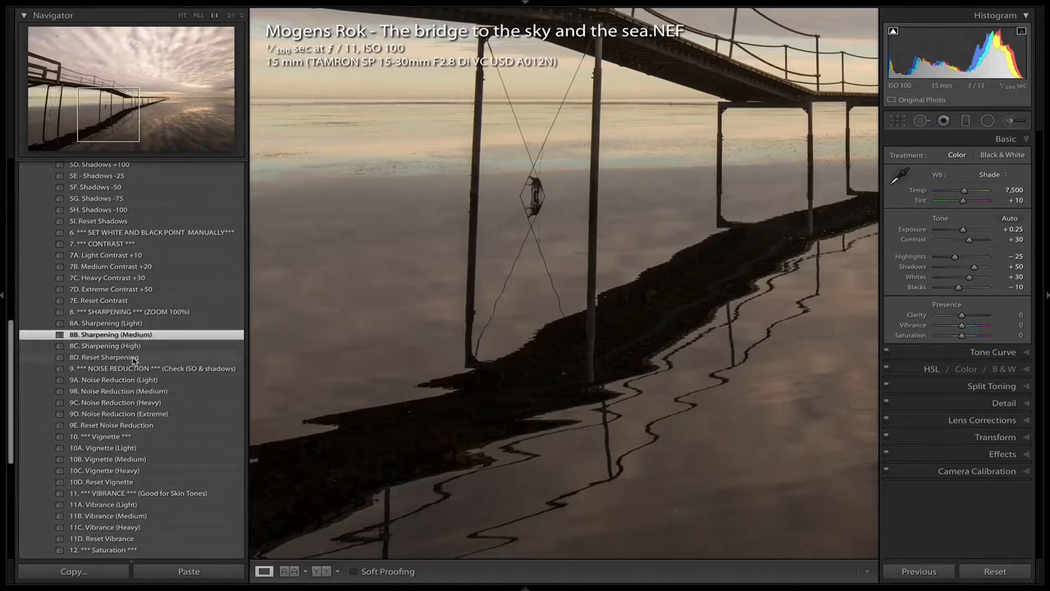
{"action": "left_click", "coordinate": [136, 358]}
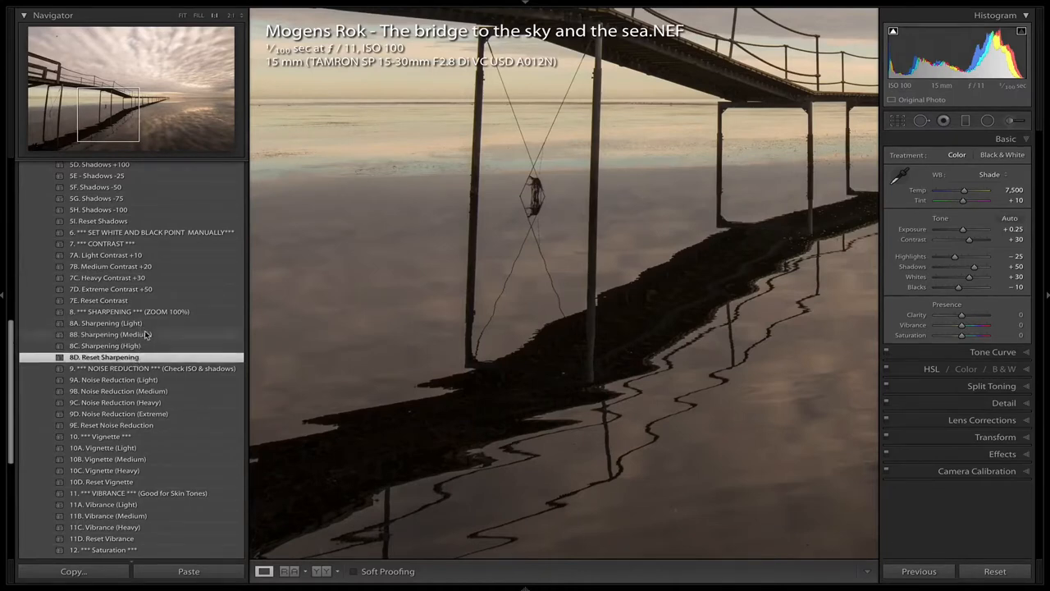
{"action": "left_click", "coordinate": [144, 334]}
{"action": "left_click_drag", "start_coordinate": [624, 283], "coordinate": [553, 335]}
{"action": "left_click_drag", "start_coordinate": [610, 296], "coordinate": [671, 239]}
{"action": "left_click", "coordinate": [671, 239]}
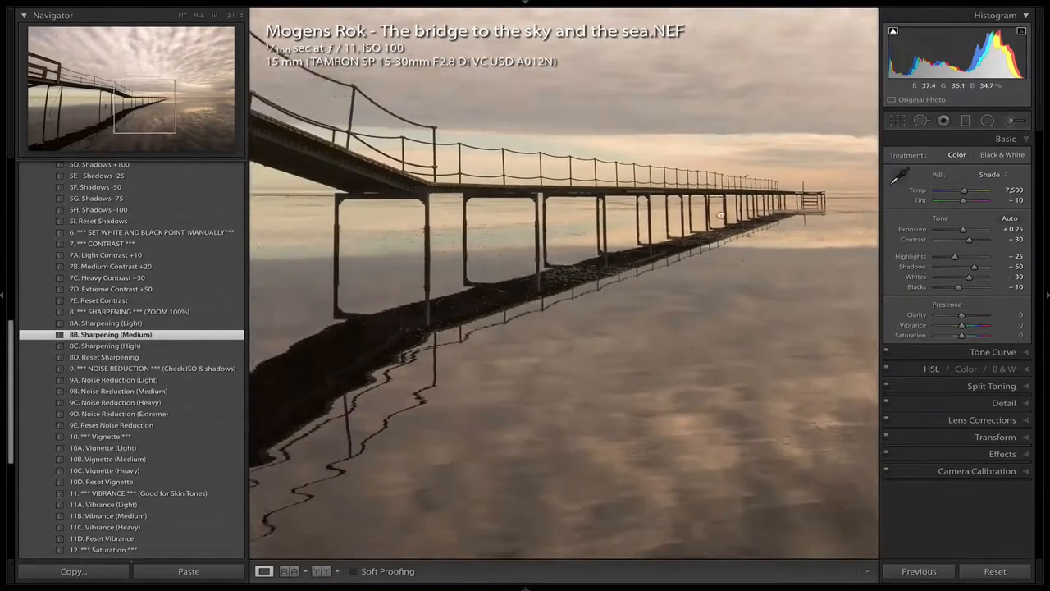
{"action": "left_click", "coordinate": [700, 191]}
{"action": "left_click_drag", "start_coordinate": [700, 190], "coordinate": [618, 283]}
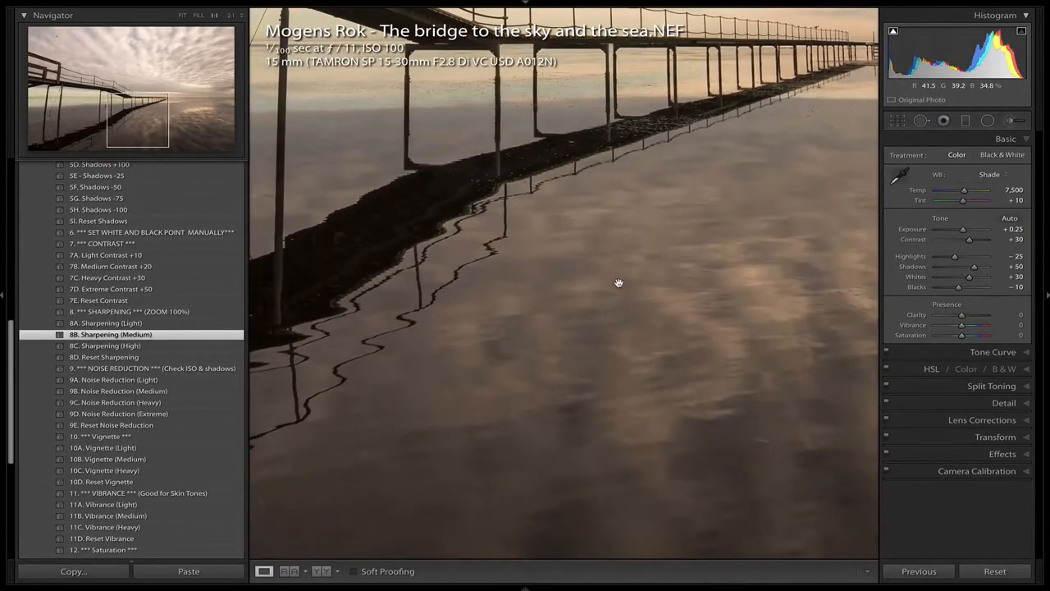
{"action": "left_click", "coordinate": [620, 288]}
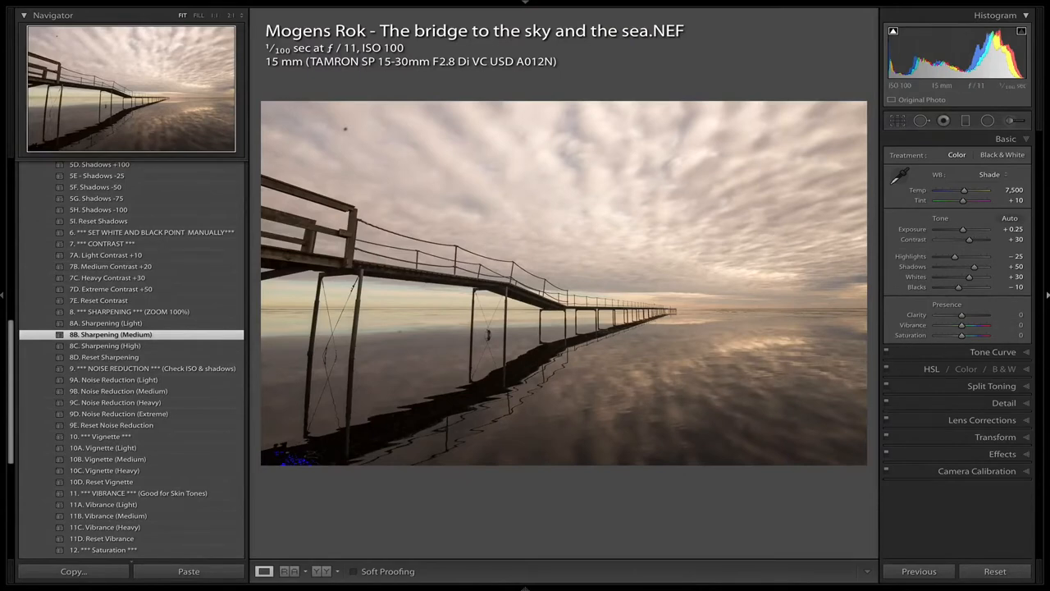
- Set the sharpening Masking to 32 and apply the 9A. Noise Reduction (Light) preset, checking the shadows under the pier at 1:1 zoom
{"action": "left_click", "coordinate": [1026, 405]}
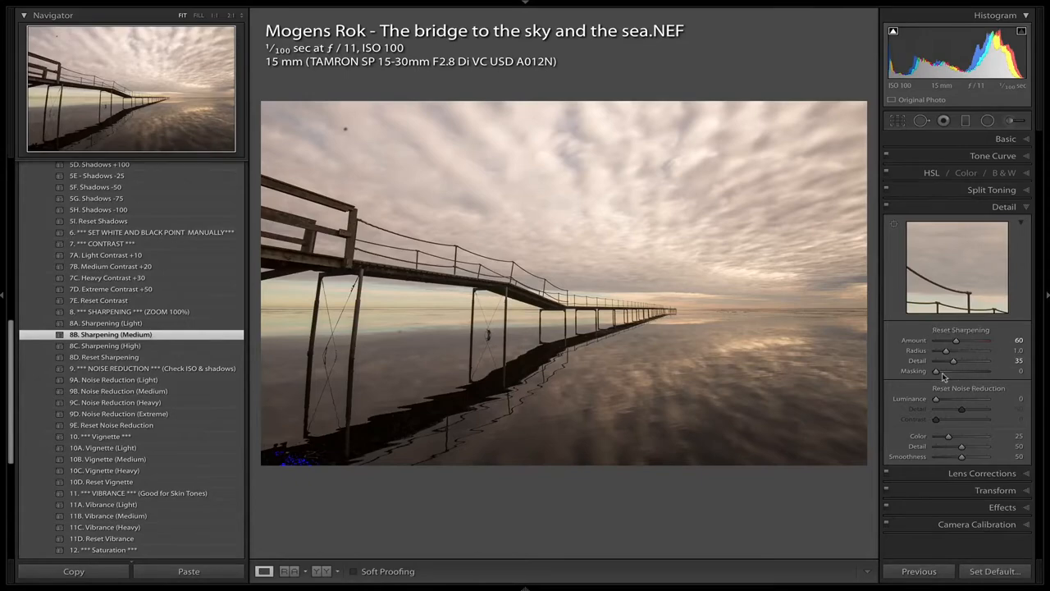
{"action": "left_click_drag", "start_coordinate": [936, 370], "coordinate": [952, 369]}
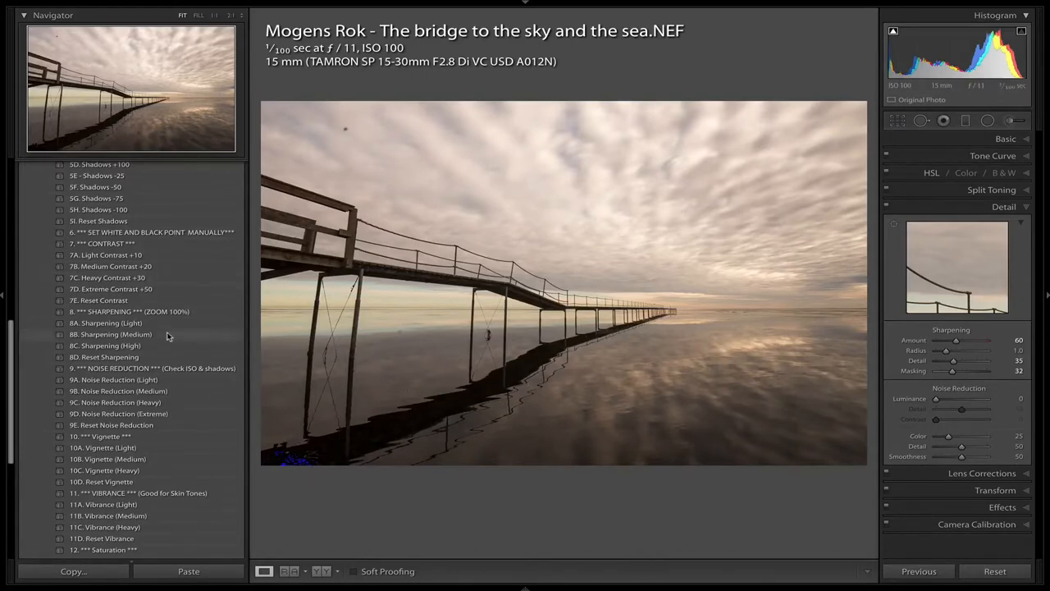
{"action": "scroll", "coordinate": [156, 333], "scroll_direction": "down", "scroll_amount": 2}
{"action": "left_click_drag", "start_coordinate": [373, 432], "coordinate": [464, 271]}
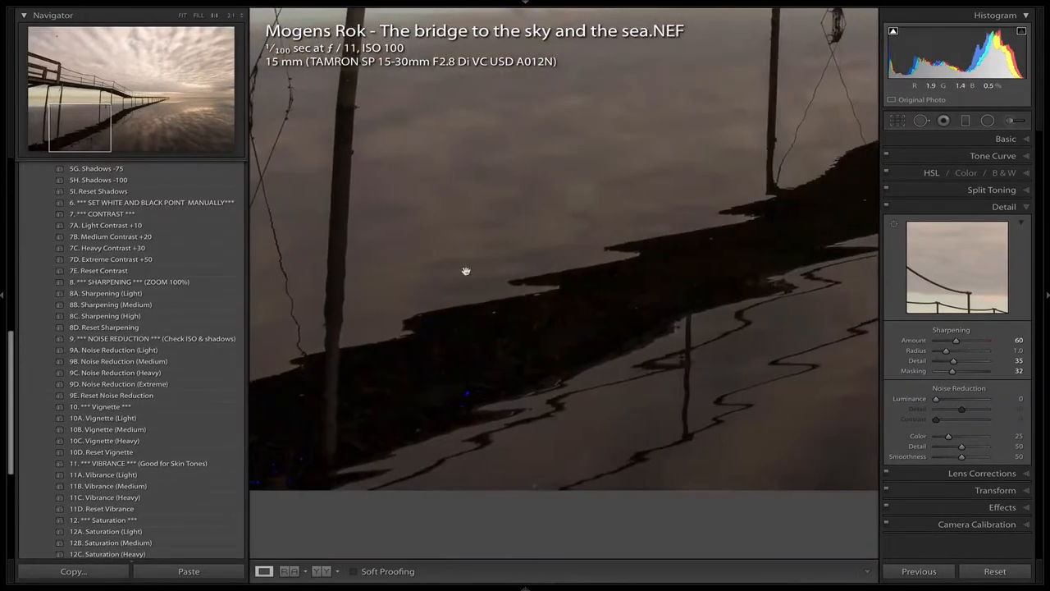
{"action": "left_click", "coordinate": [147, 352]}
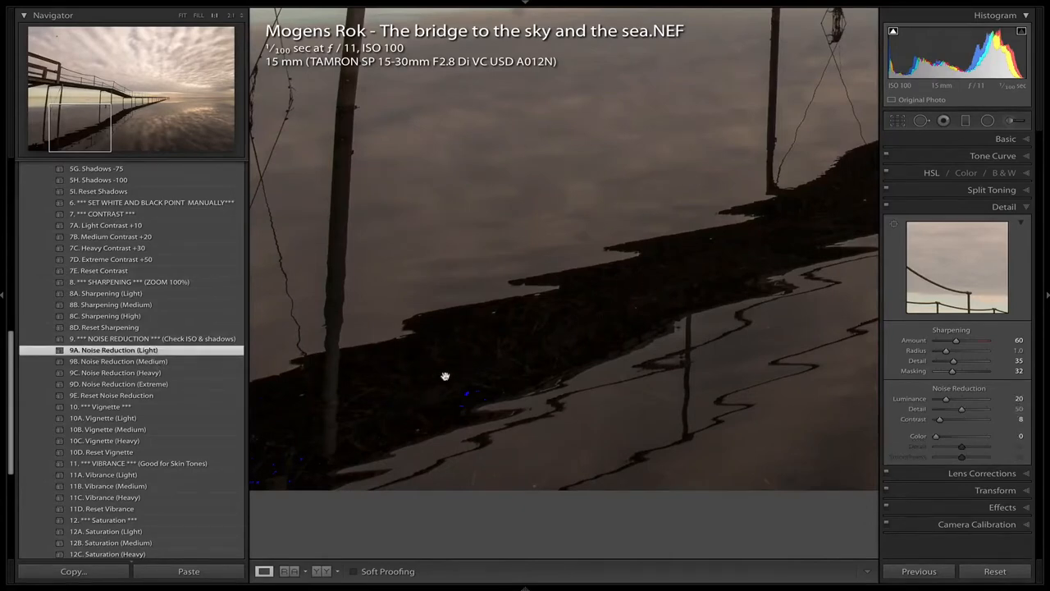
{"action": "left_click_drag", "start_coordinate": [446, 375], "coordinate": [422, 291]}
{"action": "left_click_drag", "start_coordinate": [543, 261], "coordinate": [610, 299]}
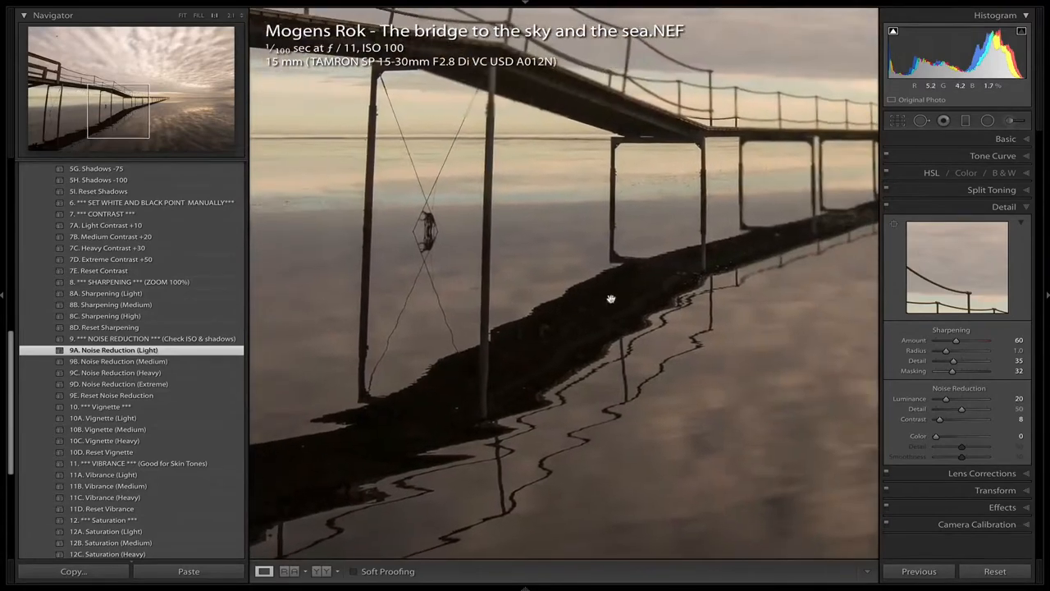
{"action": "left_click", "coordinate": [714, 308]}
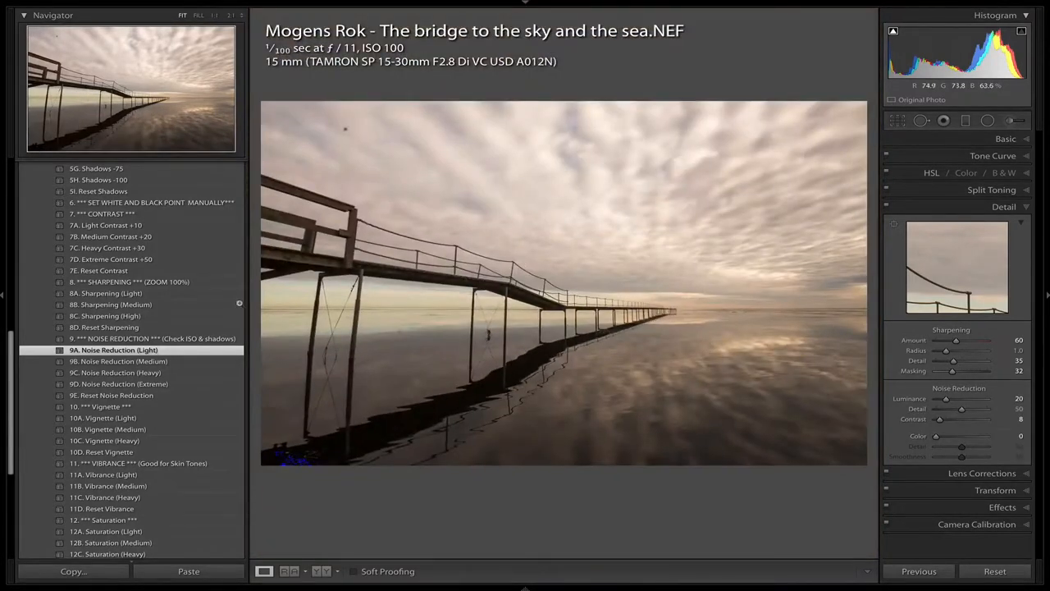
- Try the 10B. Vignette (Medium) preset, replace it with 10A. Vignette (Light), and compare the photo with its before version
{"action": "scroll", "coordinate": [193, 337], "scroll_direction": "down", "scroll_amount": 2}
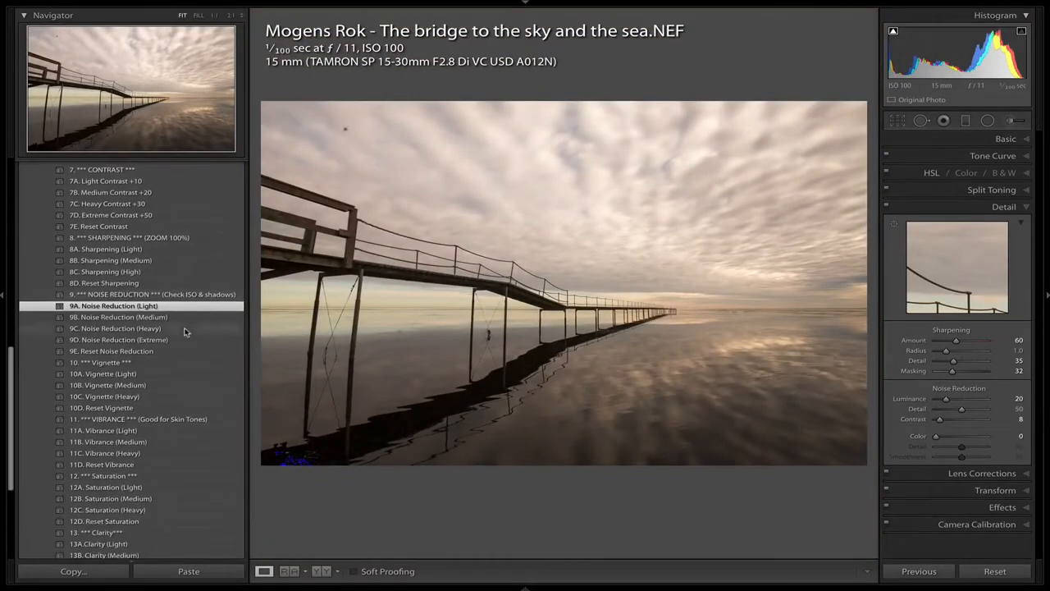
{"action": "left_click", "coordinate": [136, 385]}
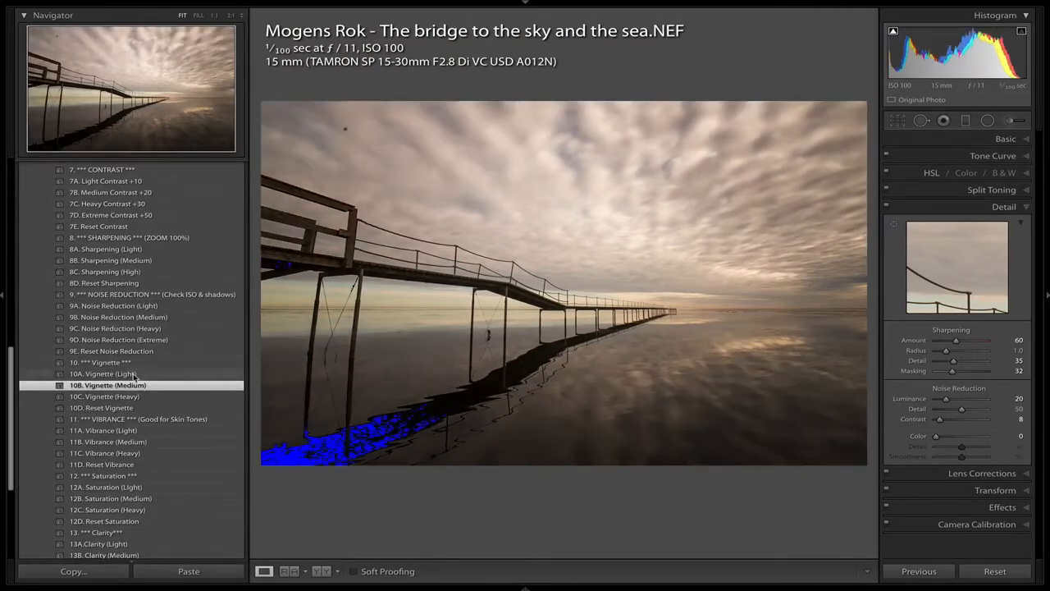
{"action": "left_click", "coordinate": [136, 374]}
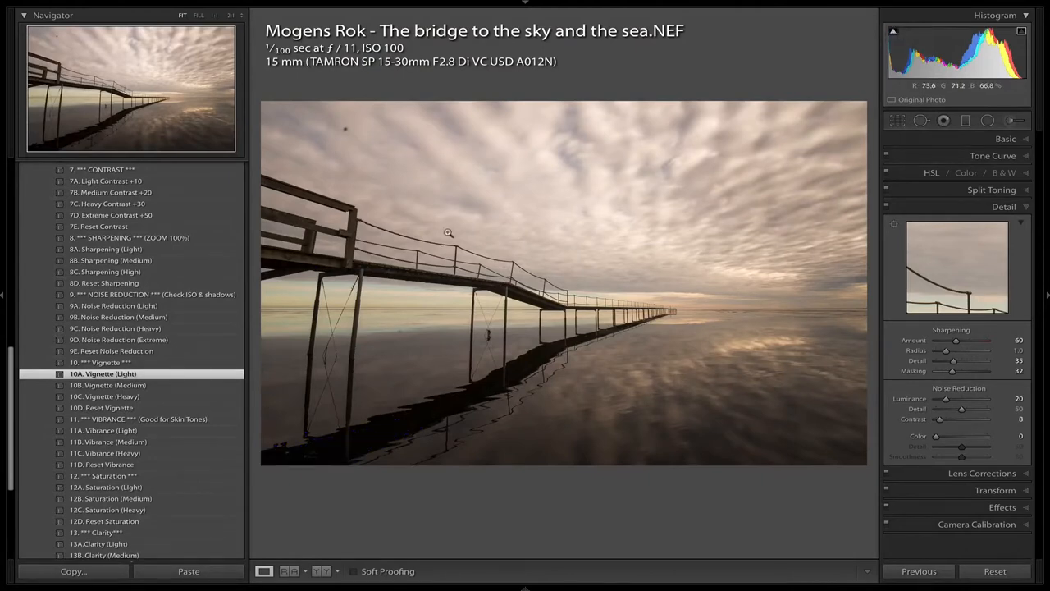
{"action": "key", "text": "backslash"}
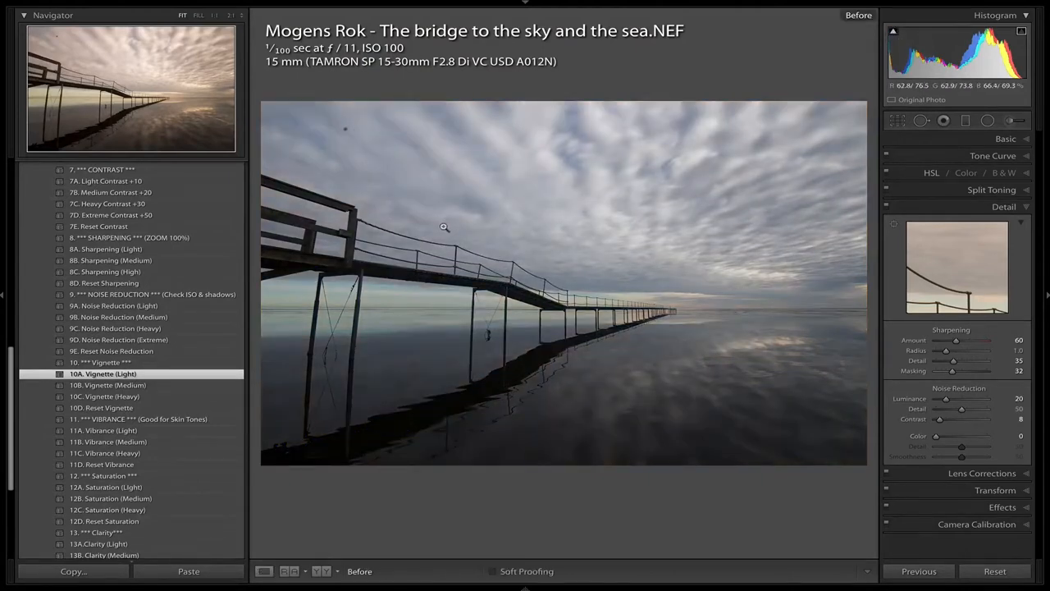
{"action": "key", "text": "backslash"}
{"action": "key", "text": "backslash"}
{"action": "key", "text": "backslash"}
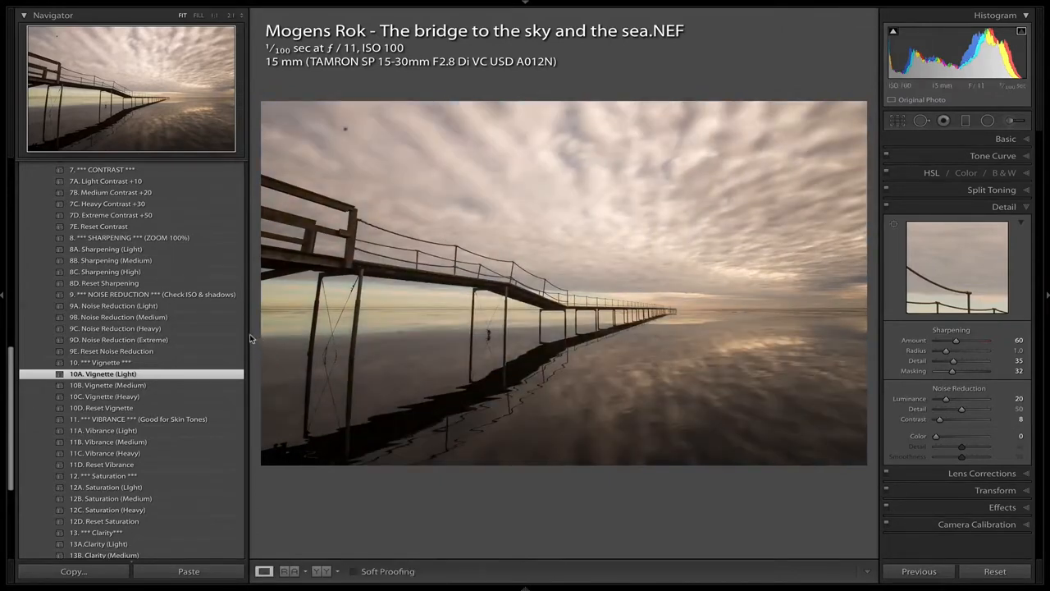
- Apply the 11A. Vibrance (Light) and 12A. Saturation (Light) presets
{"action": "scroll", "coordinate": [174, 359], "scroll_direction": "down", "scroll_amount": 2}
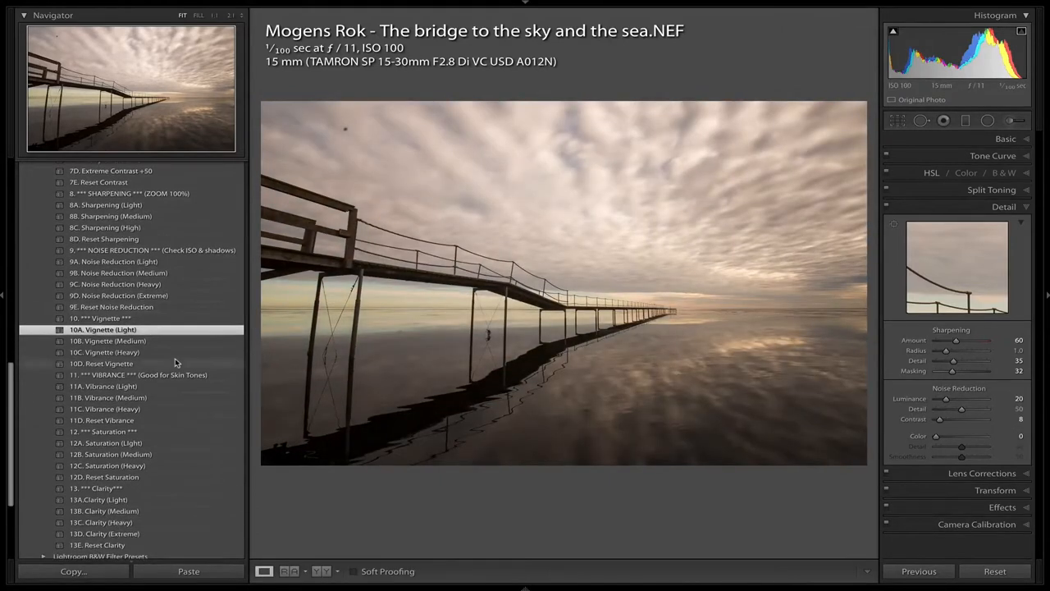
{"action": "scroll", "coordinate": [148, 361], "scroll_direction": "down", "scroll_amount": 1}
{"action": "left_click", "coordinate": [128, 365]}
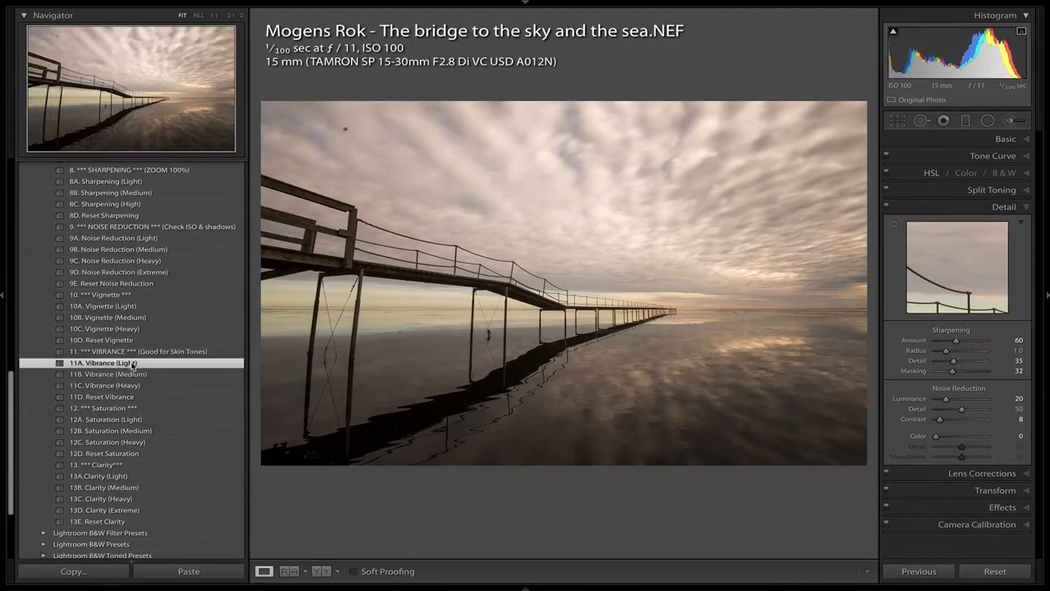
{"action": "left_click", "coordinate": [137, 420]}
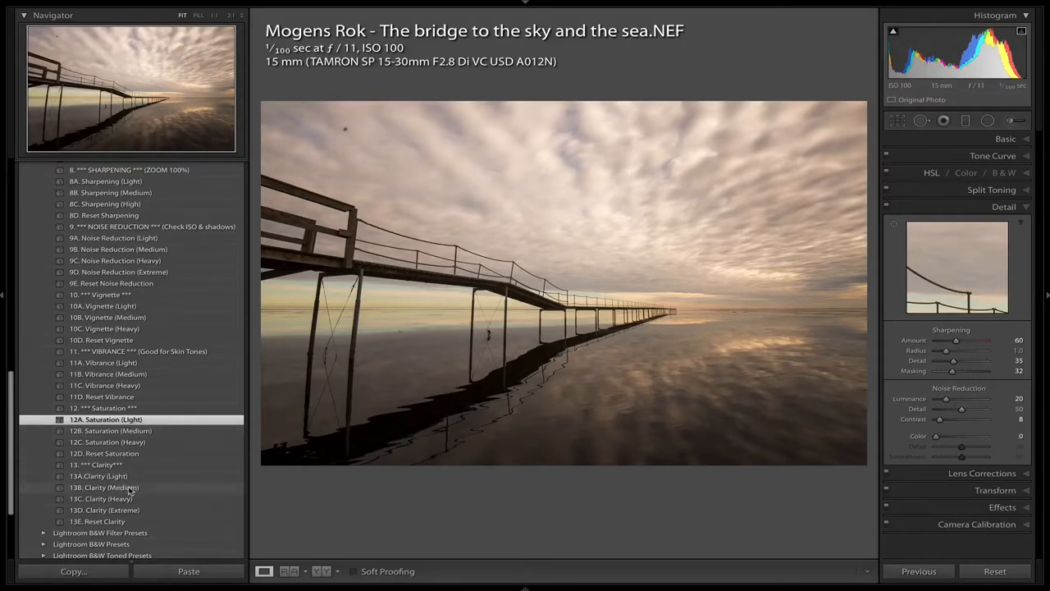
- Apply the 13B. Clarity (Medium) preset, comparing it with 13A. Clarity (Light) and reset clarity
{"action": "left_click", "coordinate": [129, 489]}
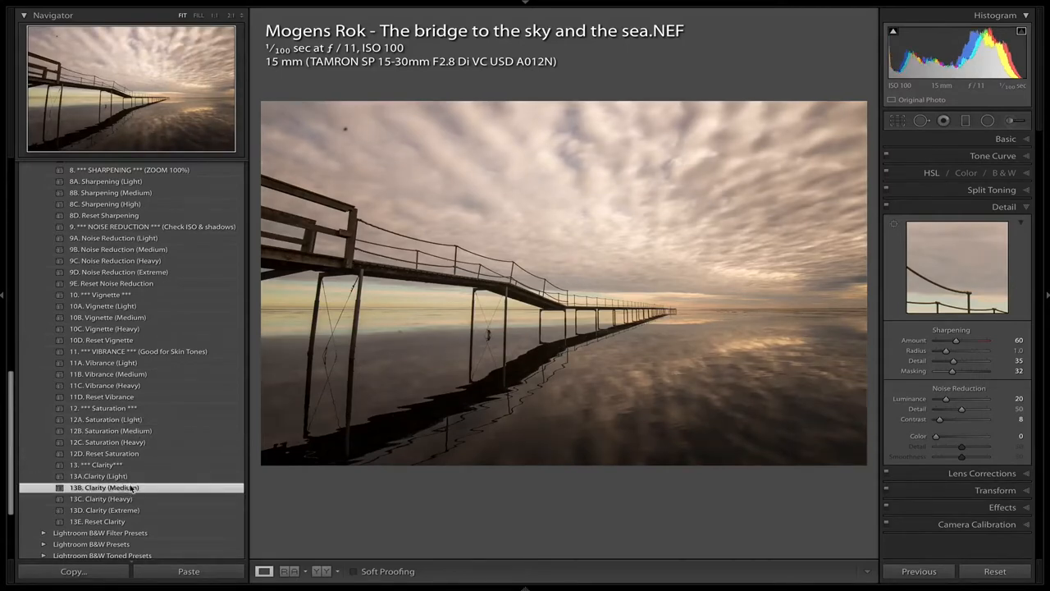
{"action": "left_click", "coordinate": [129, 478]}
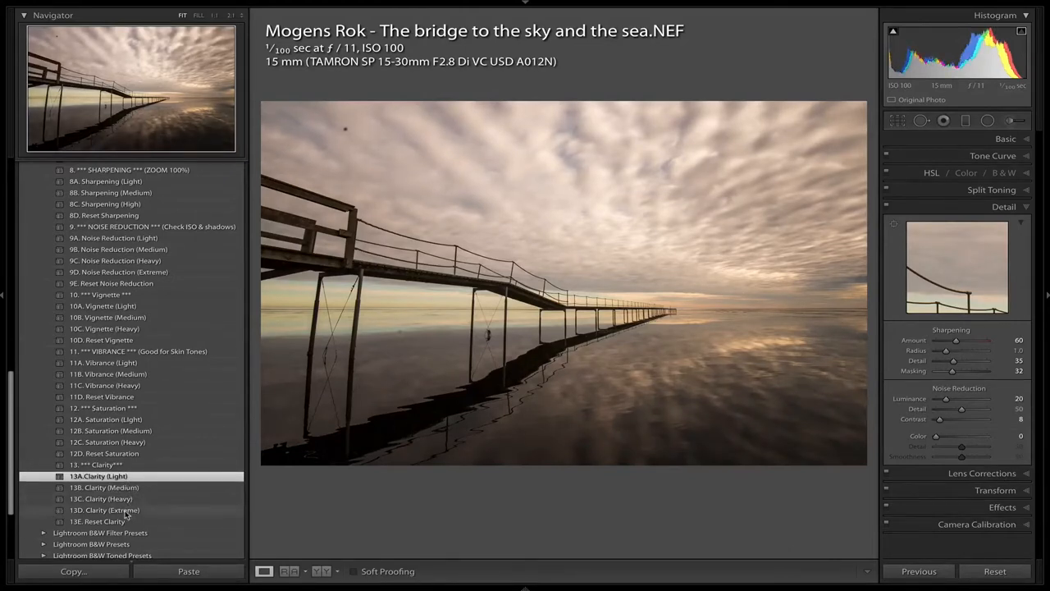
{"action": "left_click", "coordinate": [127, 521]}
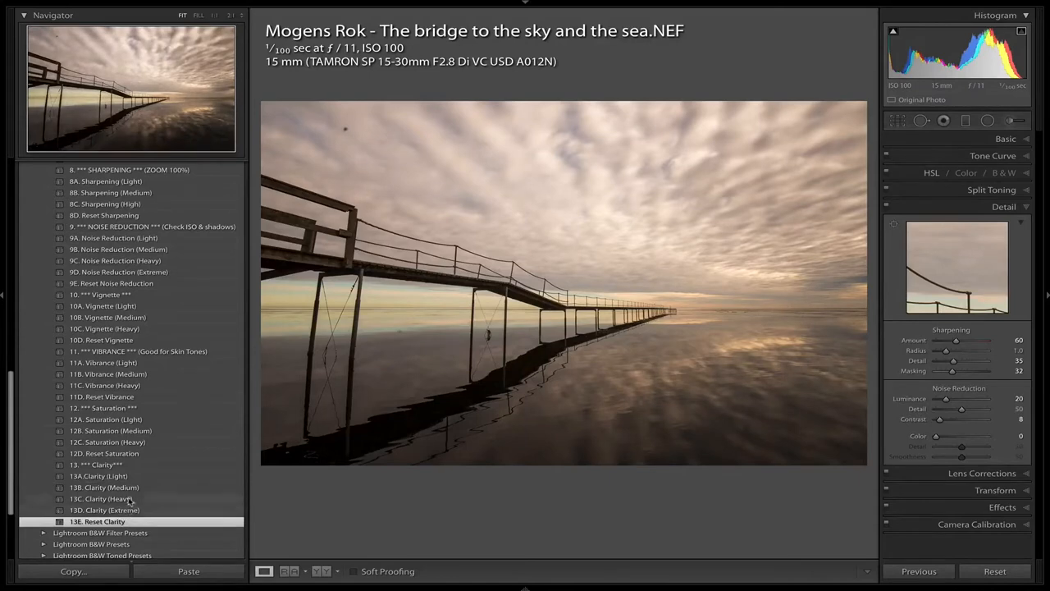
{"action": "left_click", "coordinate": [132, 477]}
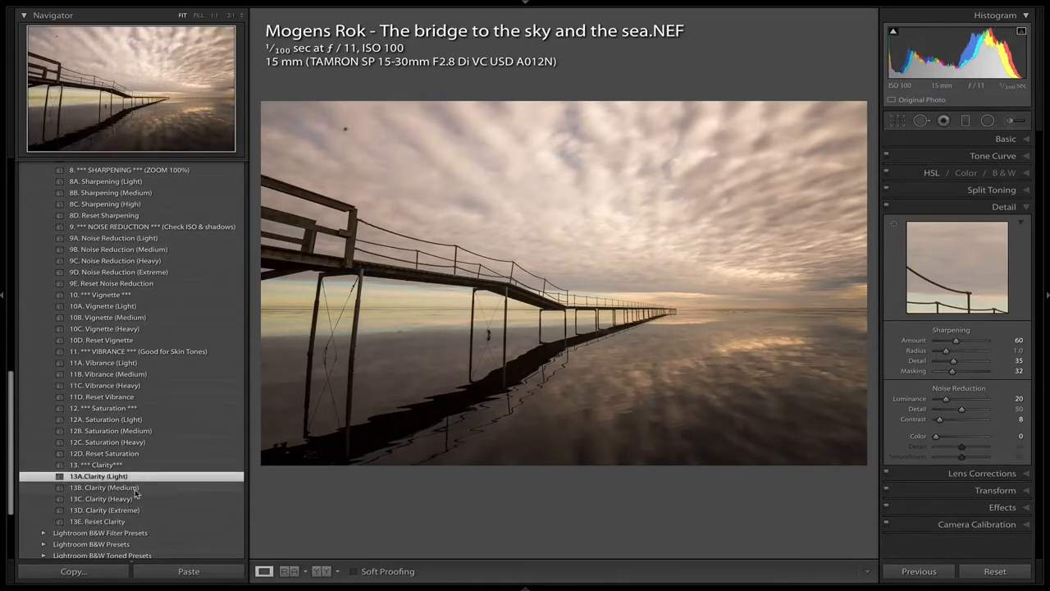
{"action": "left_click", "coordinate": [136, 490]}
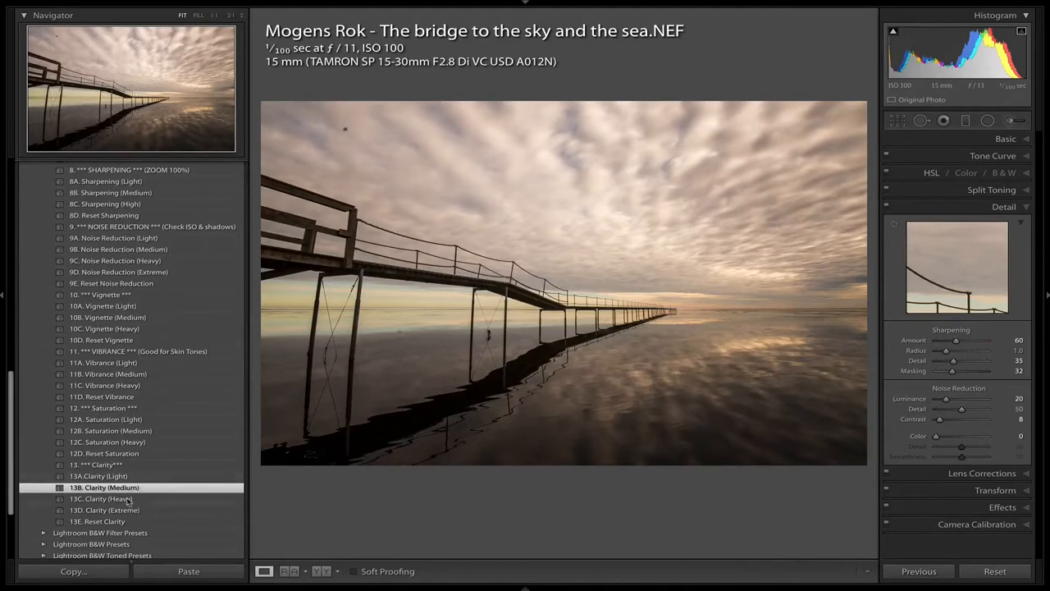
{"action": "left_click", "coordinate": [125, 522]}
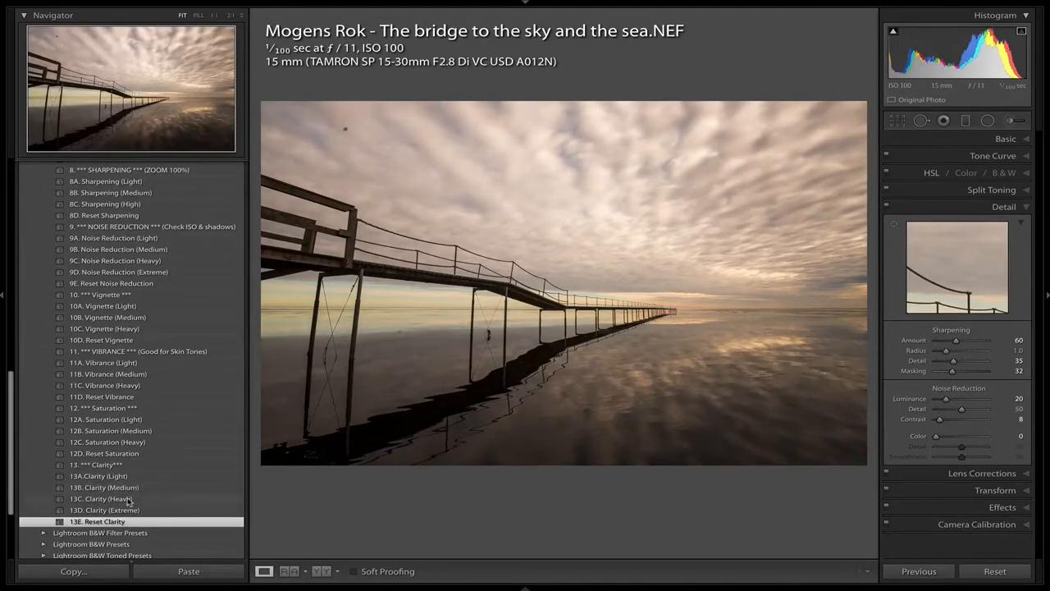
{"action": "left_click", "coordinate": [129, 489]}
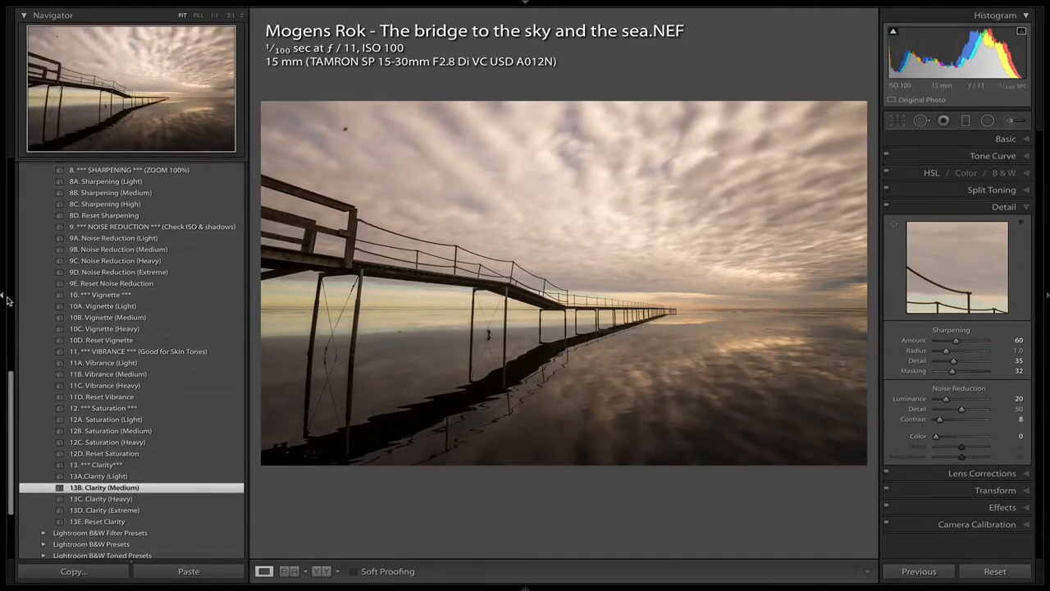
- Add a slightly tilted graduated filter fading down the sky toward the horizon, check its mask overlay, and set its Temp to −40
{"action": "left_click", "coordinate": [7, 302]}
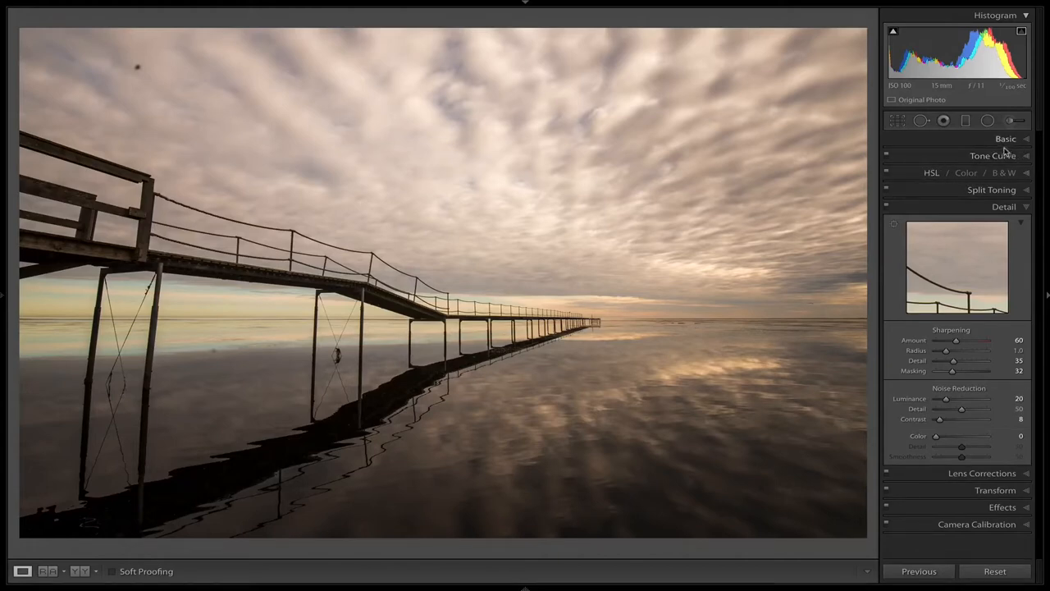
{"action": "left_click", "coordinate": [967, 122]}
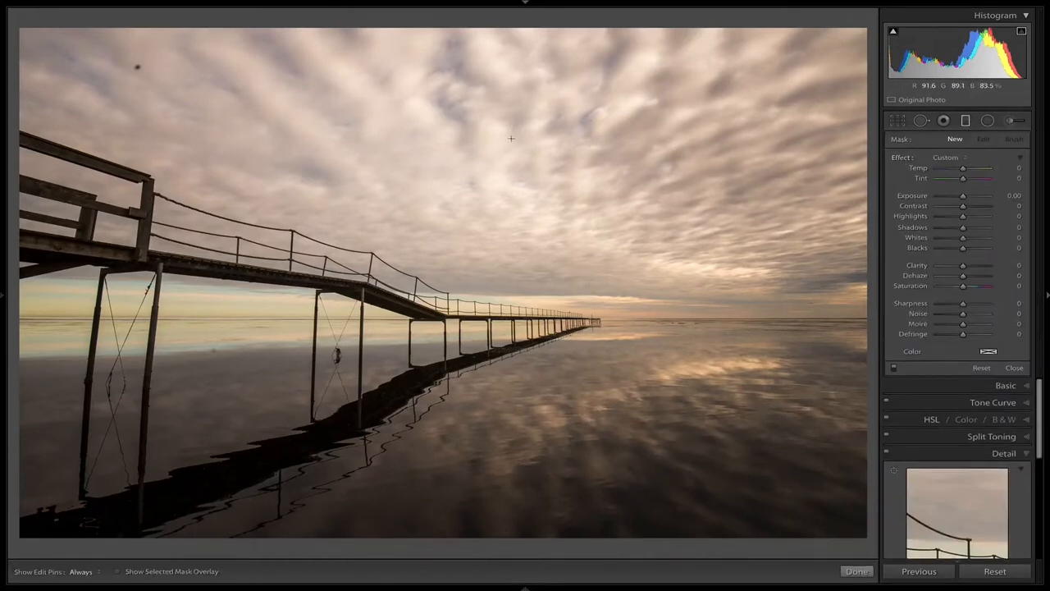
{"action": "left_click_drag", "start_coordinate": [512, 110], "coordinate": [492, 280]}
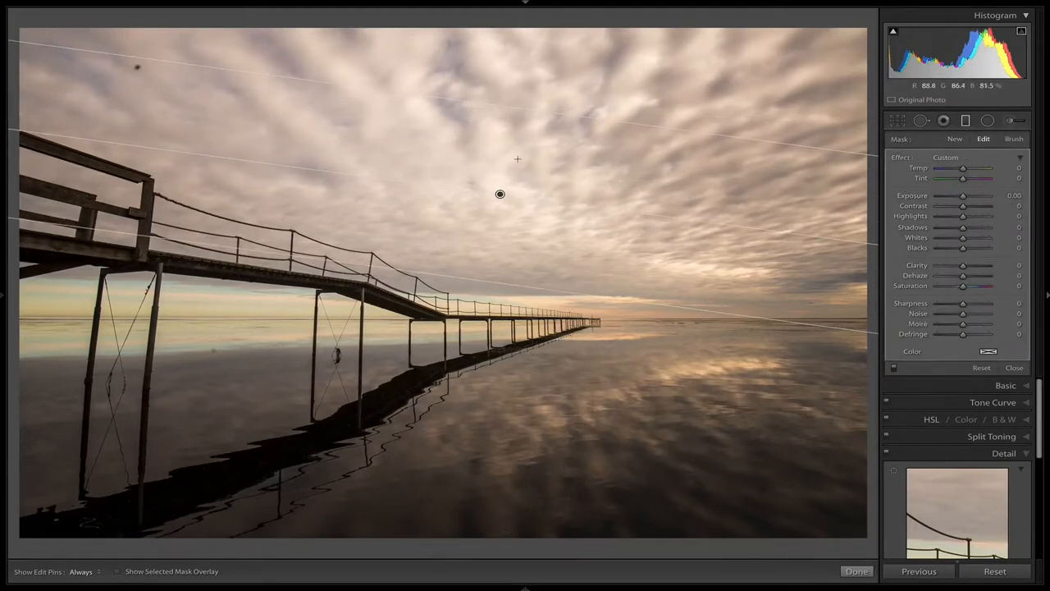
{"action": "key", "text": "o"}
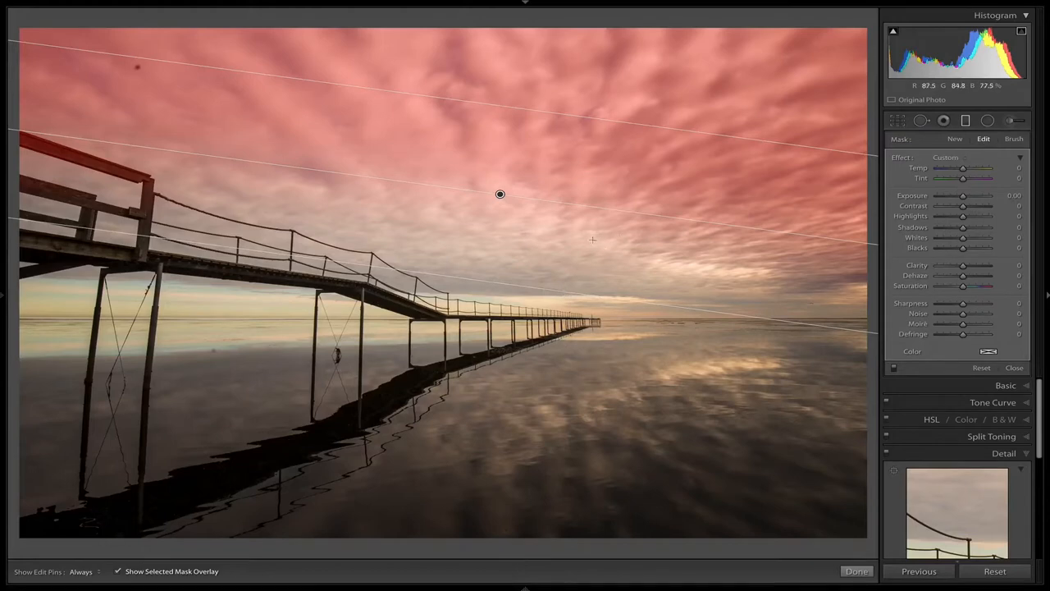
{"action": "key", "text": "o"}
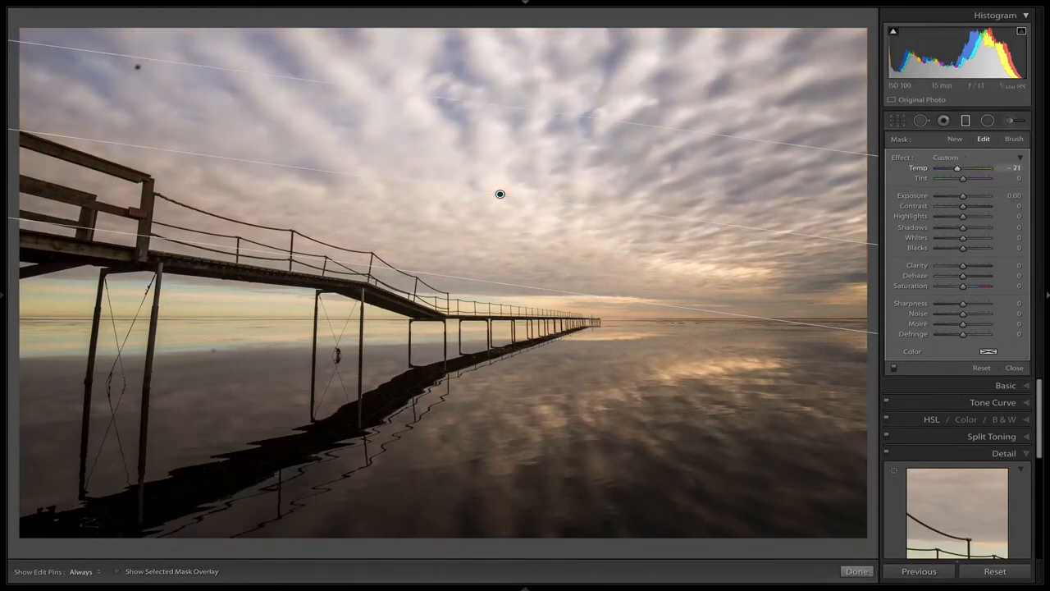
{"action": "left_click_drag", "start_coordinate": [956, 168], "coordinate": [1007, 168]}
{"action": "double_click", "coordinate": [922, 178]}
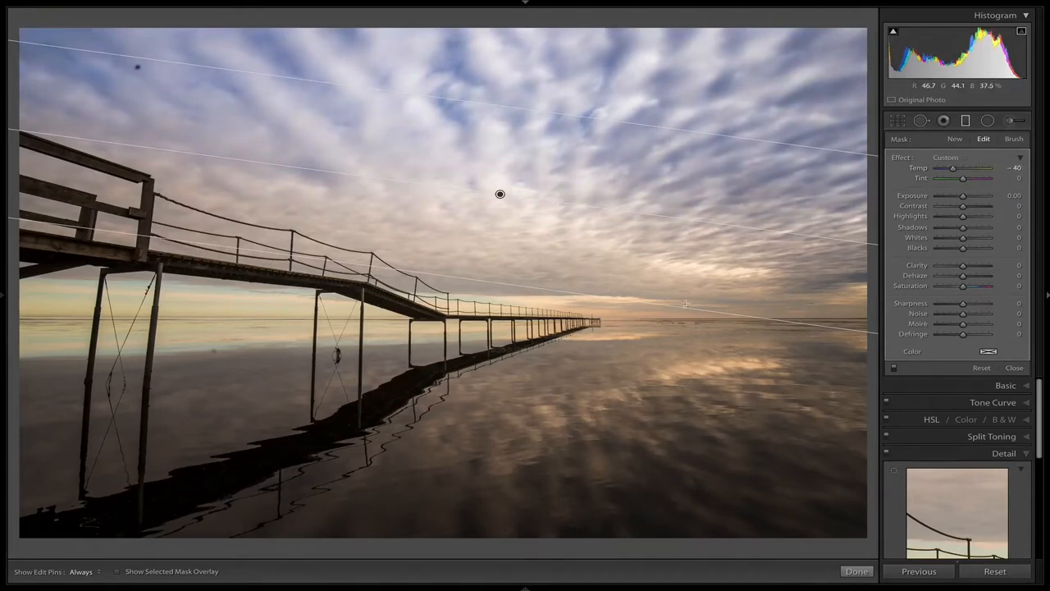
- Add a second graduated filter fading up from the foreground water, extend its transition downward, and set its Temp to −47
{"action": "left_click", "coordinate": [955, 141]}
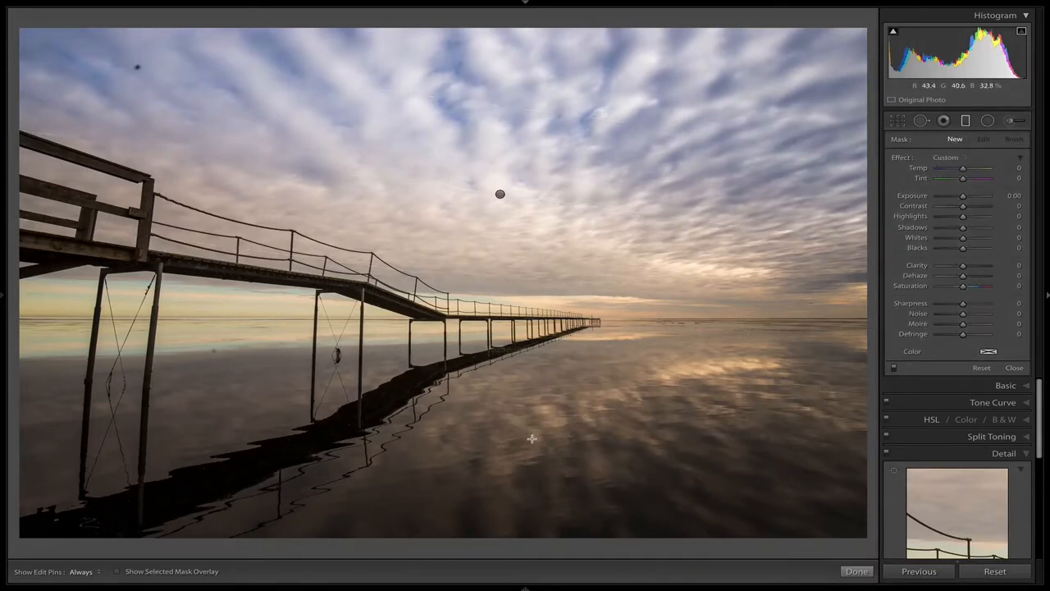
{"action": "left_click_drag", "start_coordinate": [522, 437], "coordinate": [506, 293]}
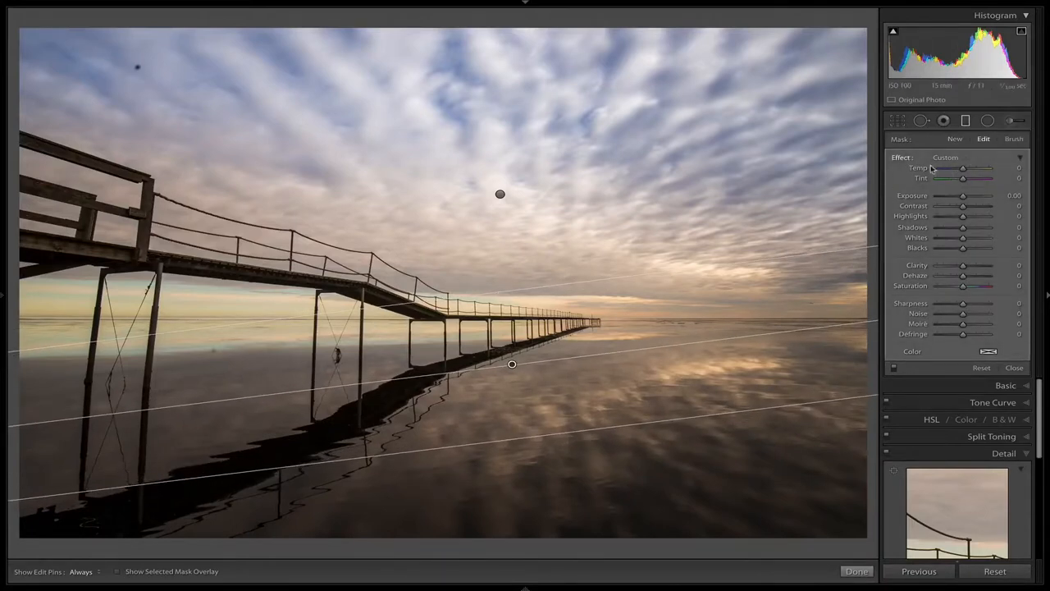
{"action": "left_click_drag", "start_coordinate": [963, 169], "coordinate": [952, 180]}
{"action": "left_click_drag", "start_coordinate": [586, 435], "coordinate": [598, 473]}
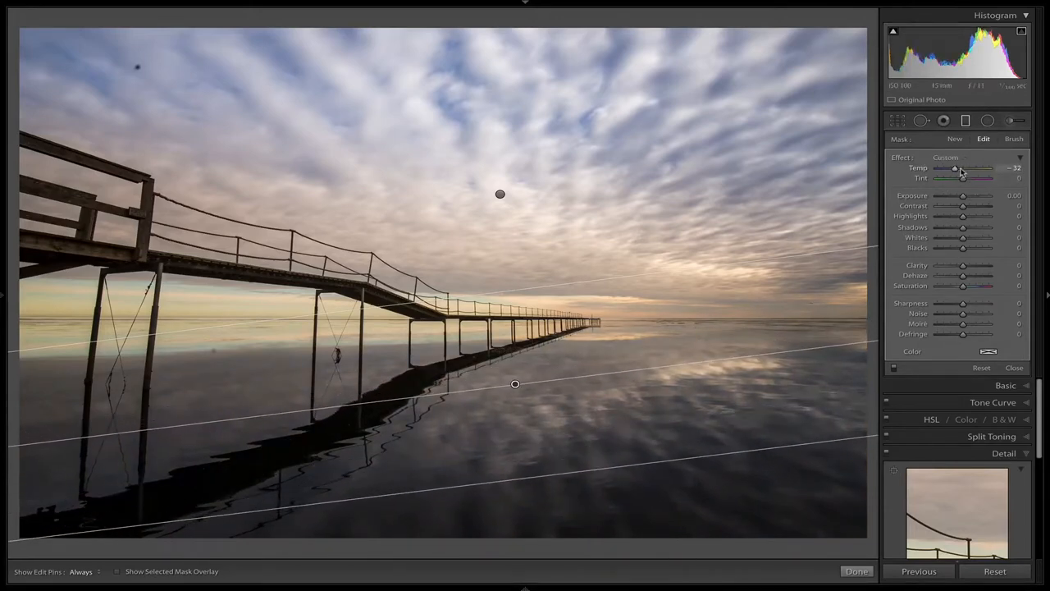
{"action": "left_click_drag", "start_coordinate": [955, 169], "coordinate": [947, 175]}
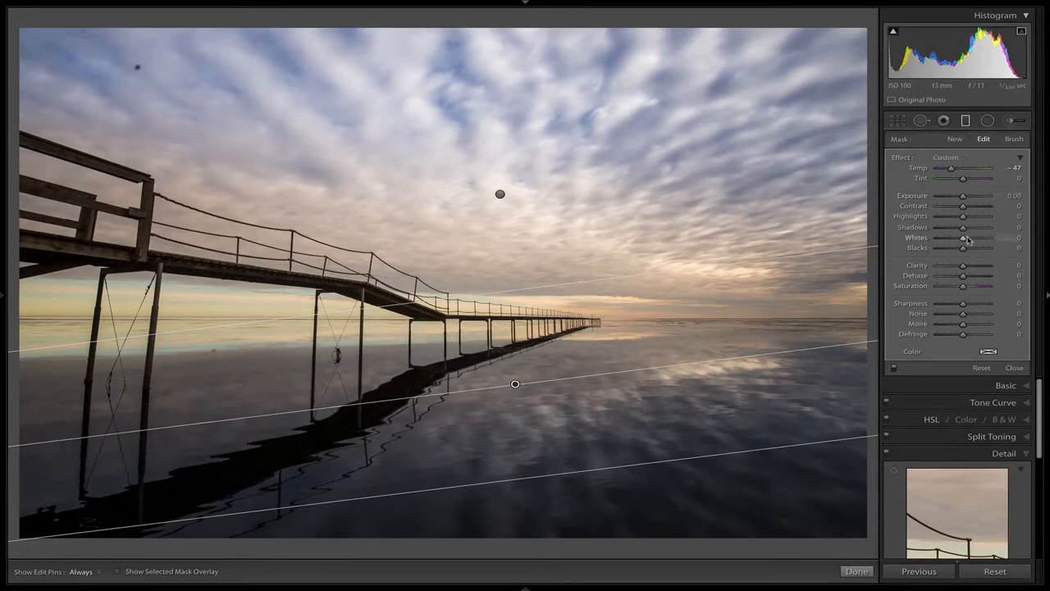
- Set the water filter's Shadows to 31 and Temp to −43, and nudge its Clarity to −4
{"action": "left_click_drag", "start_coordinate": [966, 232], "coordinate": [968, 232]}
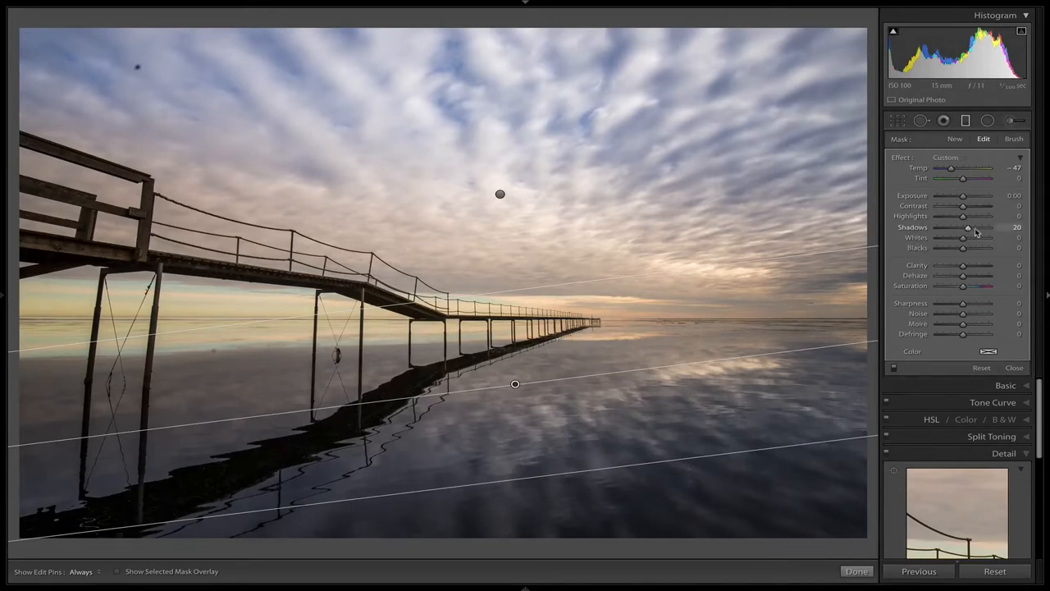
{"action": "left_click_drag", "start_coordinate": [975, 233], "coordinate": [976, 230]}
{"action": "mouse_move", "coordinate": [968, 170]}
{"action": "left_mouse_down"}
{"action": "mouse_move", "coordinate": [949, 169]}
{"action": "mouse_move", "coordinate": [960, 172]}
{"action": "left_mouse_up"}
{"action": "left_click_drag", "start_coordinate": [963, 265], "coordinate": [964, 264]}
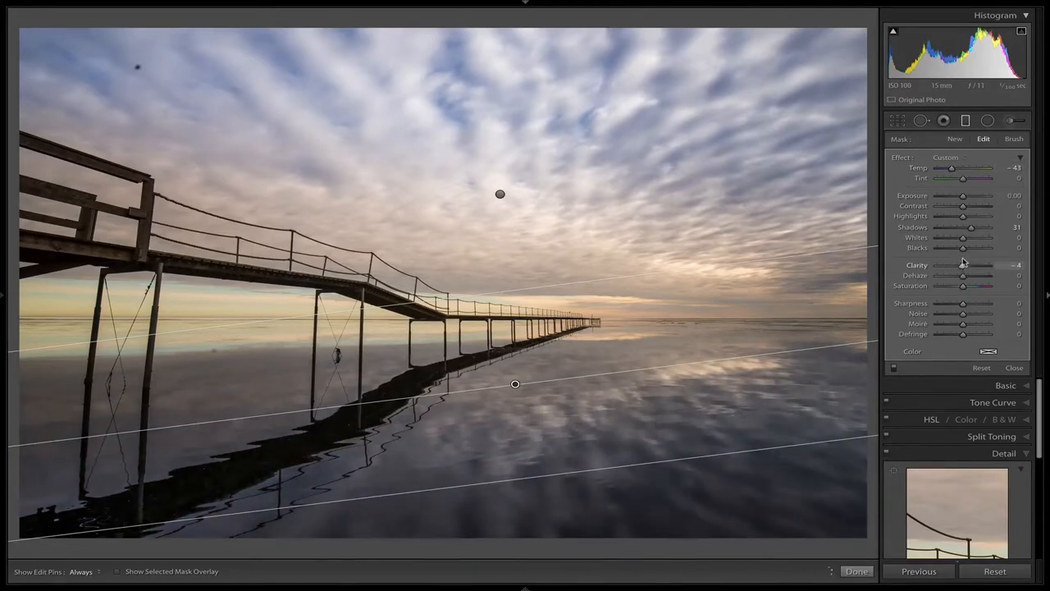
- Set the sky graduated filter's Clarity to 25, close the filter, and compare the photo with its before version
{"action": "left_click", "coordinate": [500, 194]}
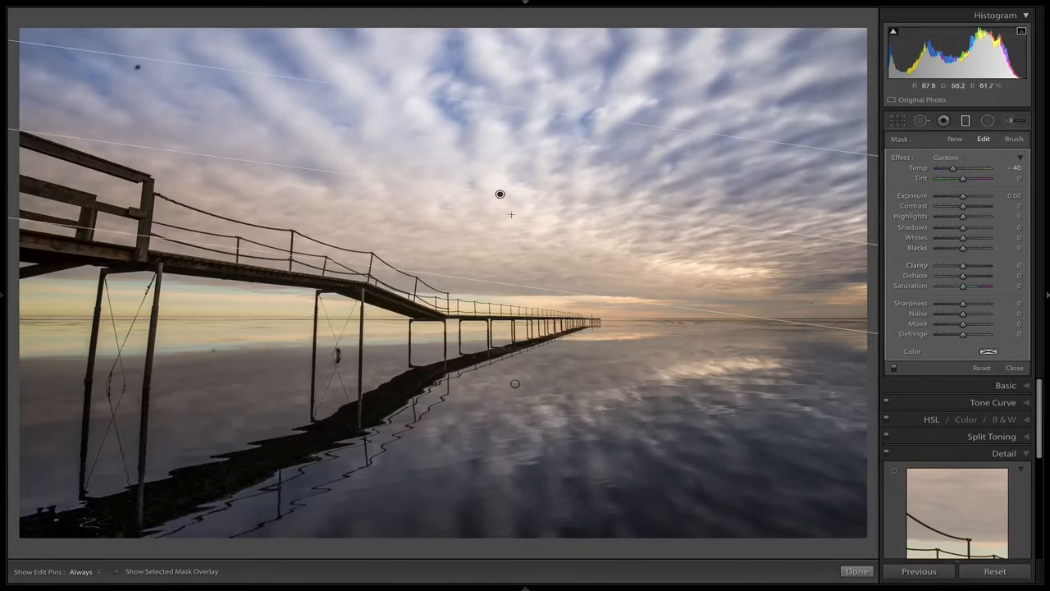
{"action": "left_click_drag", "start_coordinate": [963, 267], "coordinate": [971, 267]}
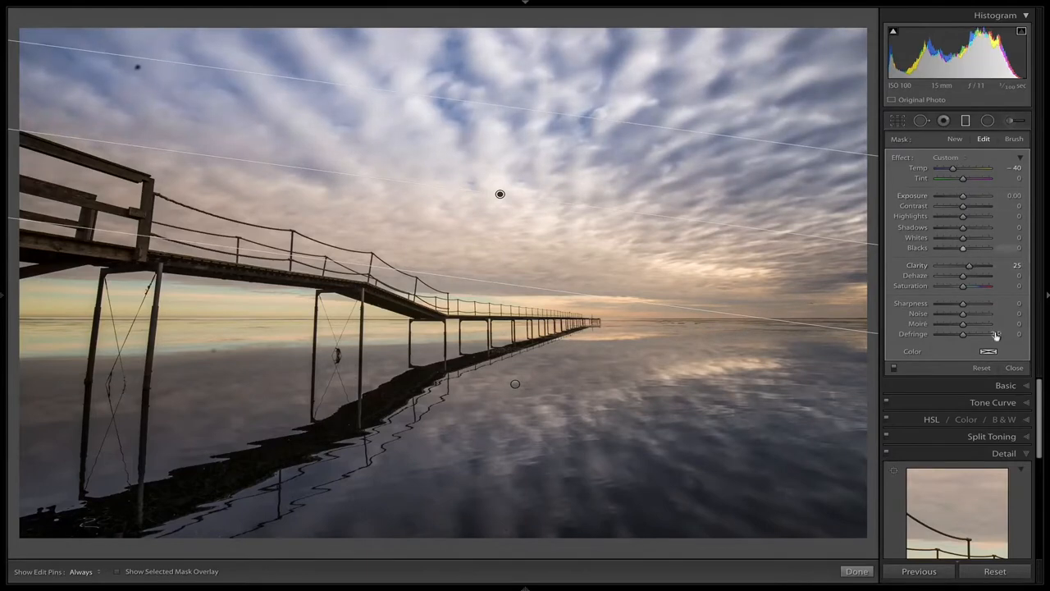
{"action": "left_click", "coordinate": [1014, 368]}
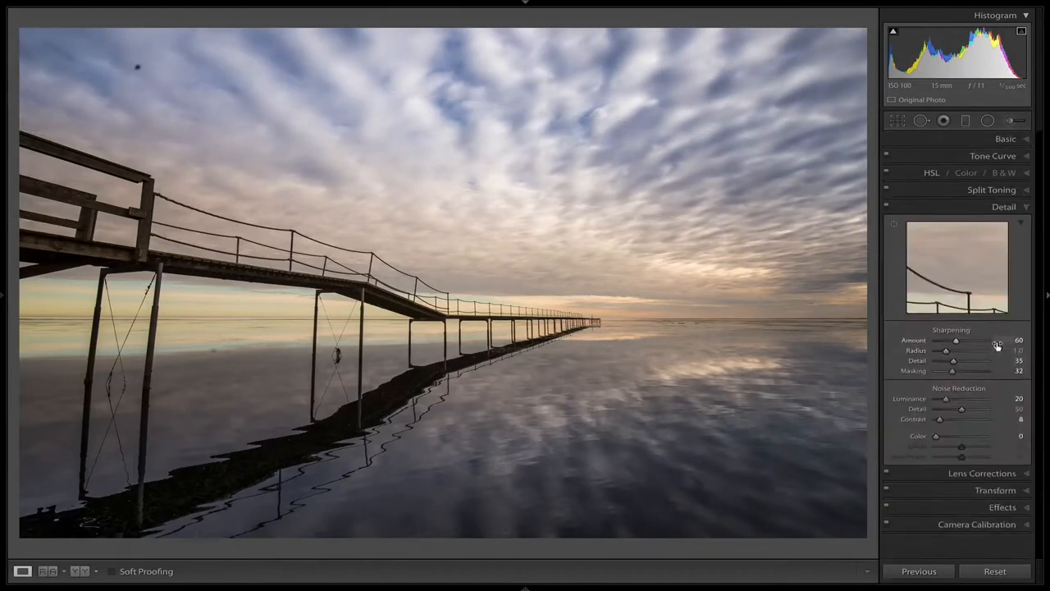
{"action": "key", "text": "backslash"}
{"action": "key", "text": "backslash"}
{"action": "key", "text": "backslash"}
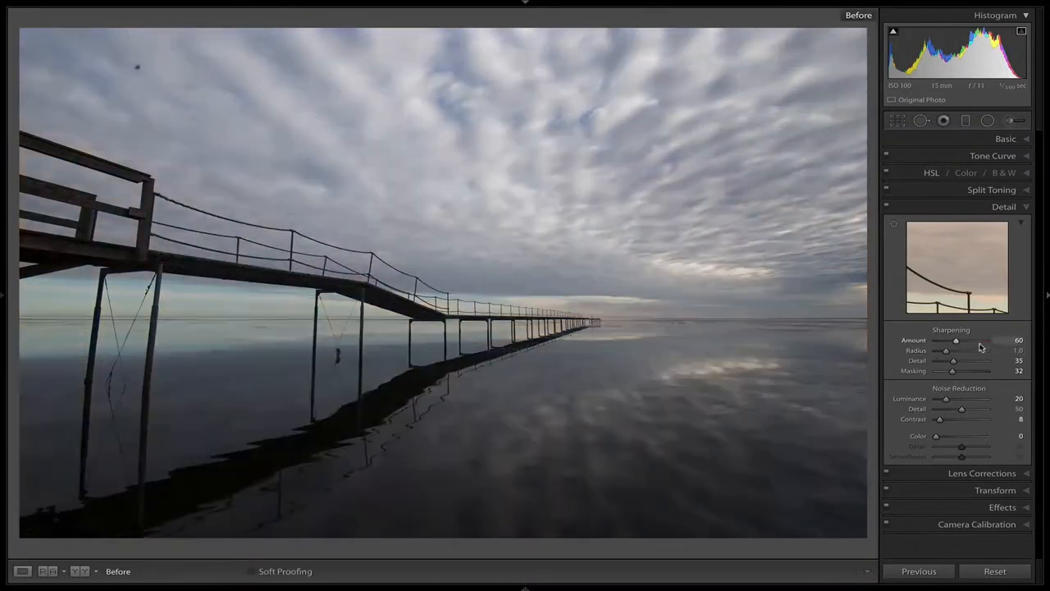
{"action": "key", "text": "backslash"}
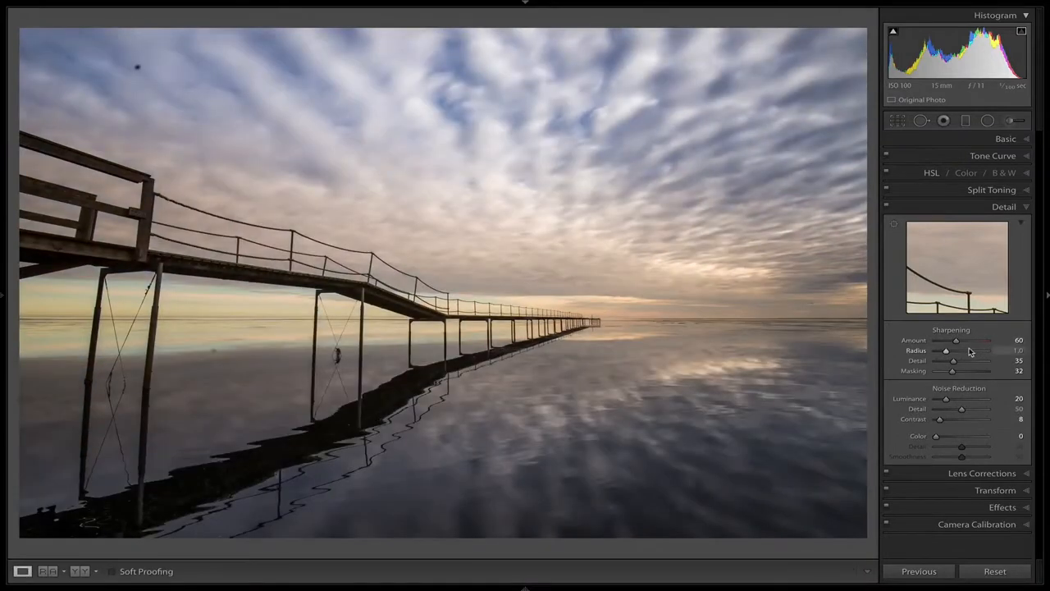
- Add a wide radial filter centred under the pier, rotate it slightly clockwise, and move it down over the horizon
{"action": "left_click", "coordinate": [988, 122]}
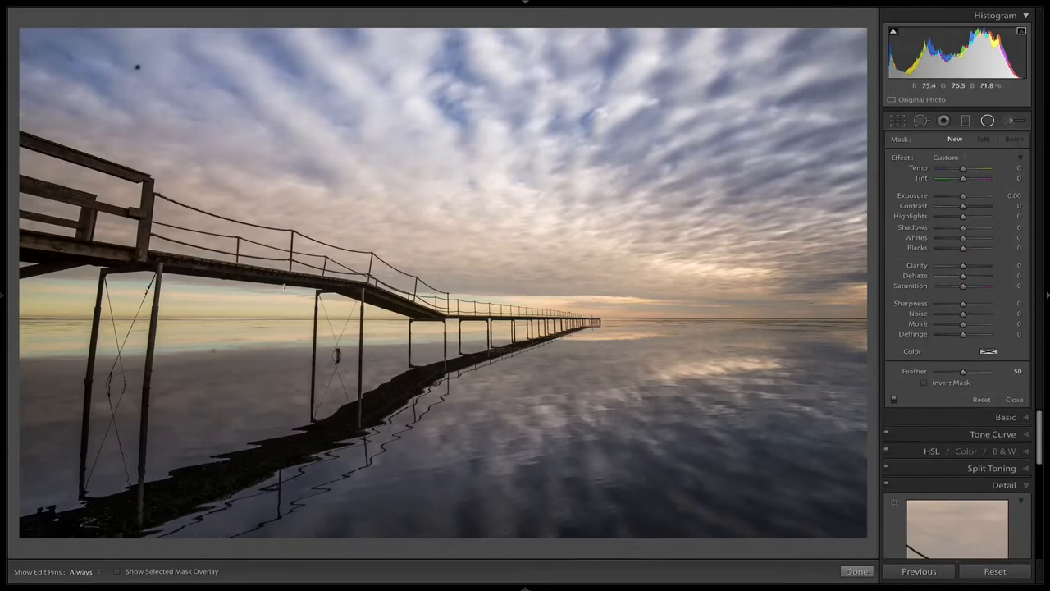
{"action": "left_click_drag", "start_coordinate": [272, 290], "coordinate": [794, 424]}
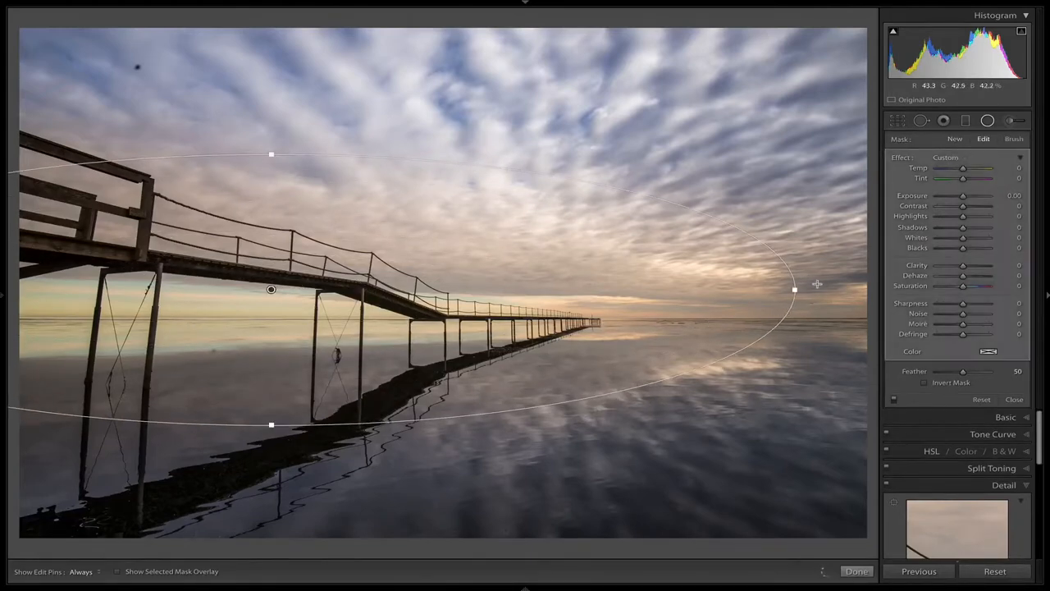
{"action": "key", "text": "shift+m"}
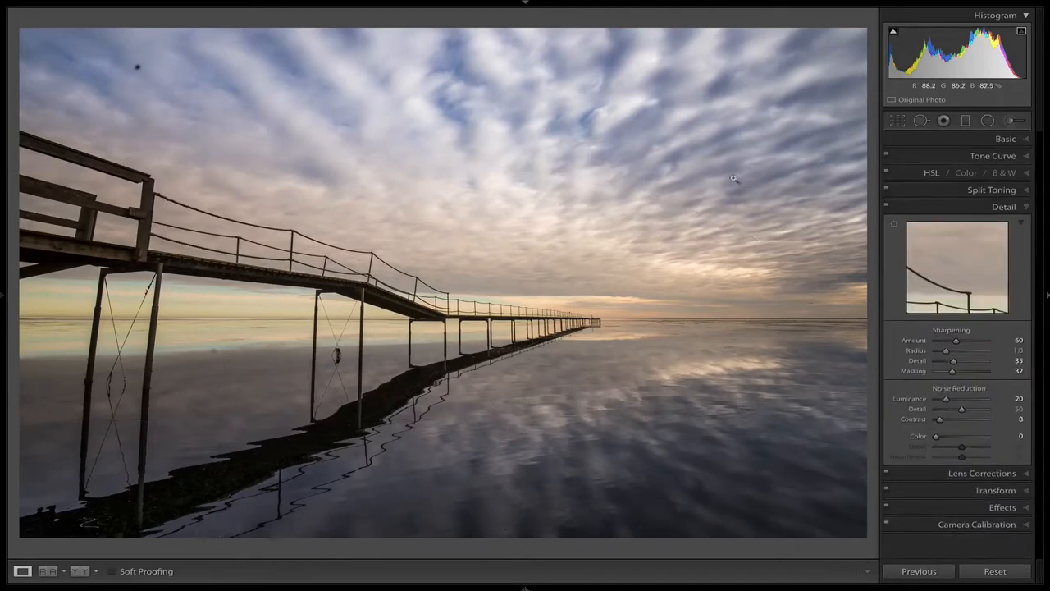
{"action": "left_click", "coordinate": [988, 120]}
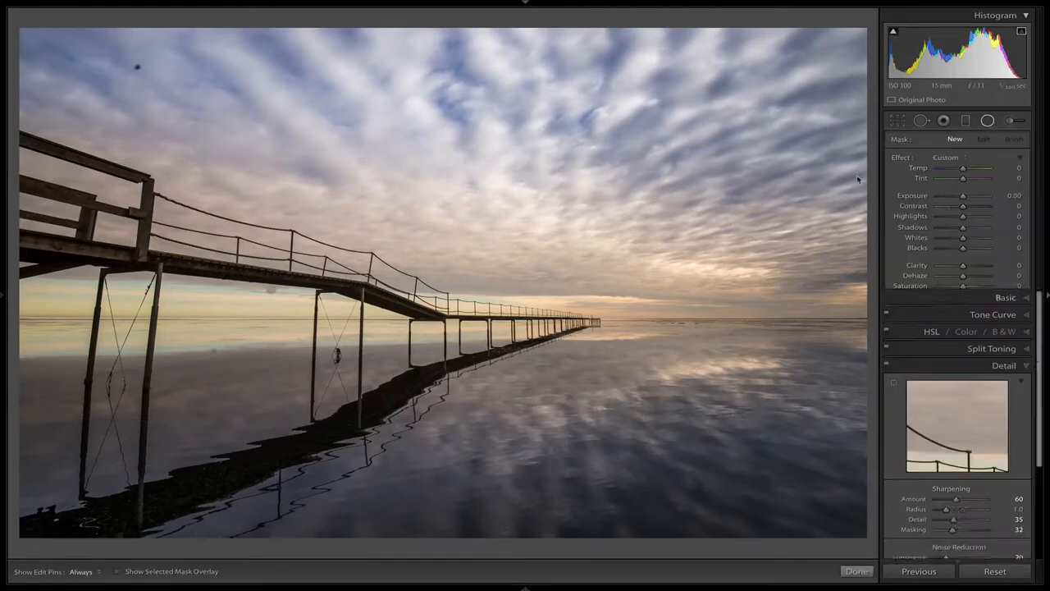
{"action": "left_click", "coordinate": [272, 291]}
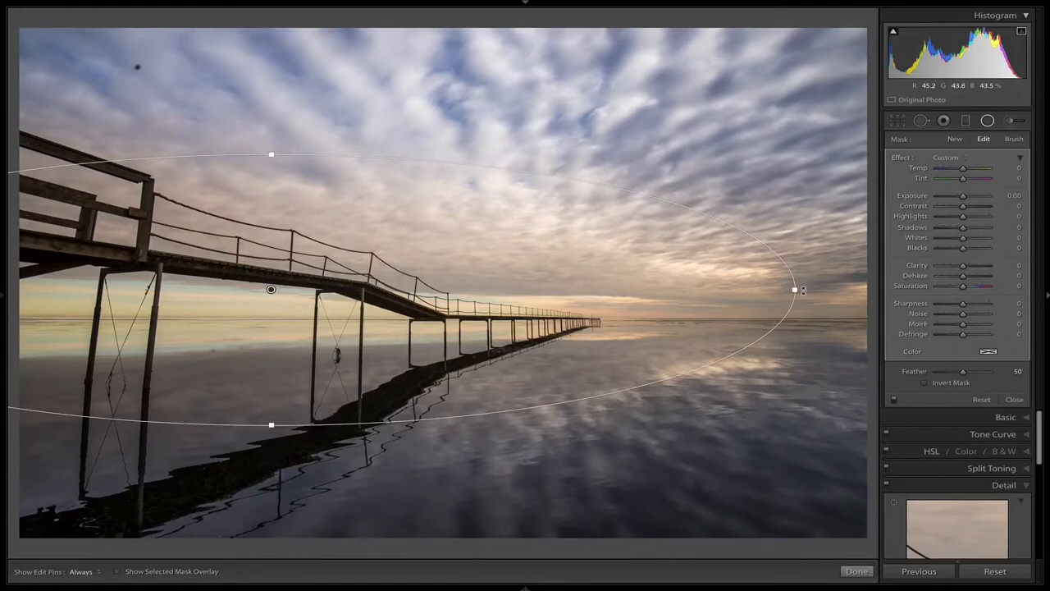
{"action": "left_click_drag", "start_coordinate": [804, 289], "coordinate": [800, 327]}
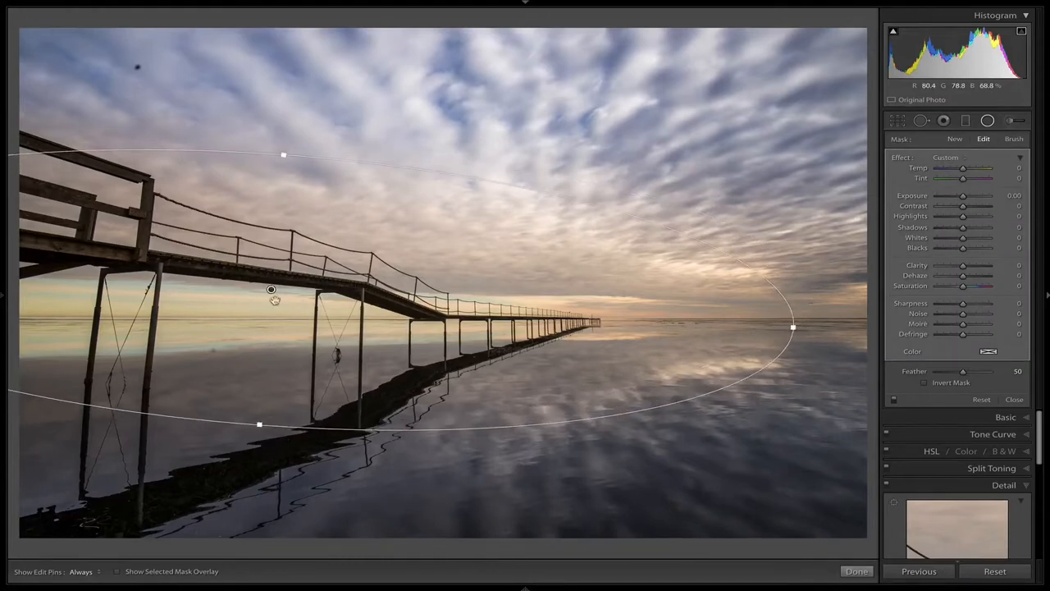
{"action": "left_click_drag", "start_coordinate": [274, 300], "coordinate": [293, 319]}
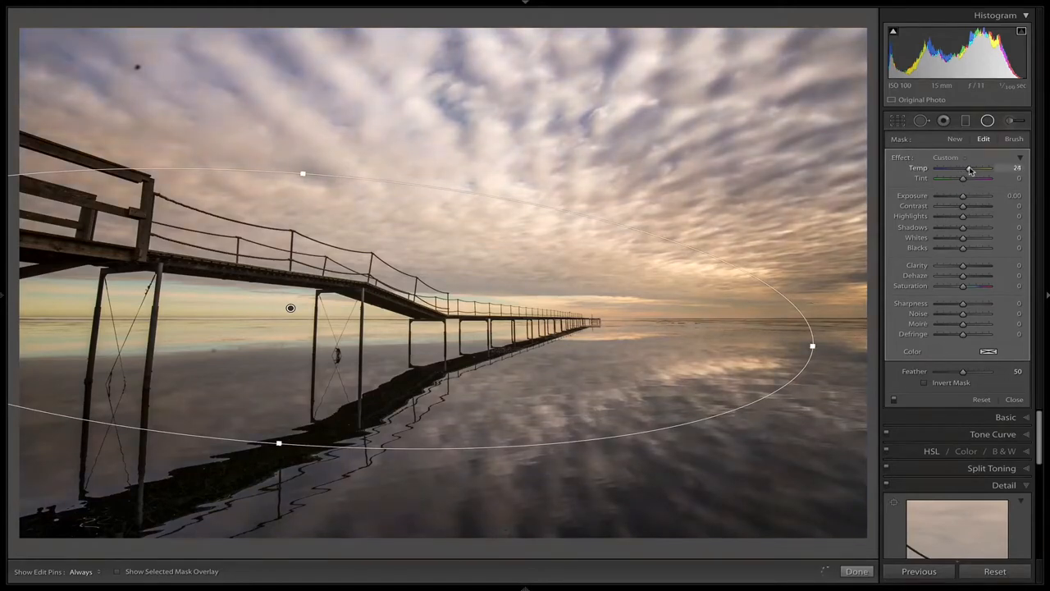
- Set the radial filter's Temp to 45, invert its mask to affect the inside, and set Feather to 86, checking the mask overlay
{"action": "left_click_drag", "start_coordinate": [971, 169], "coordinate": [974, 169]}
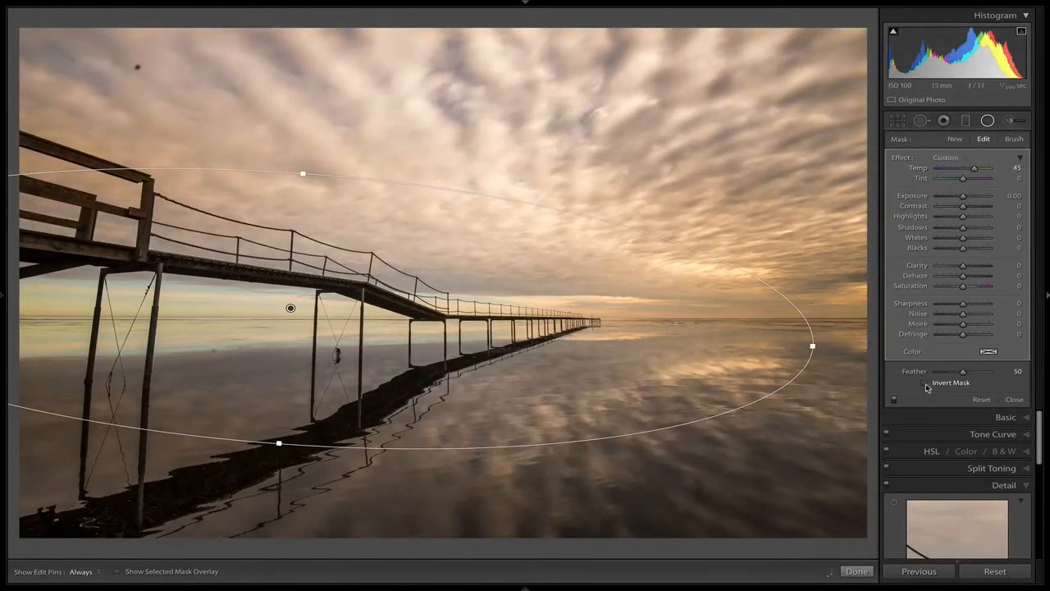
{"action": "key", "text": "o"}
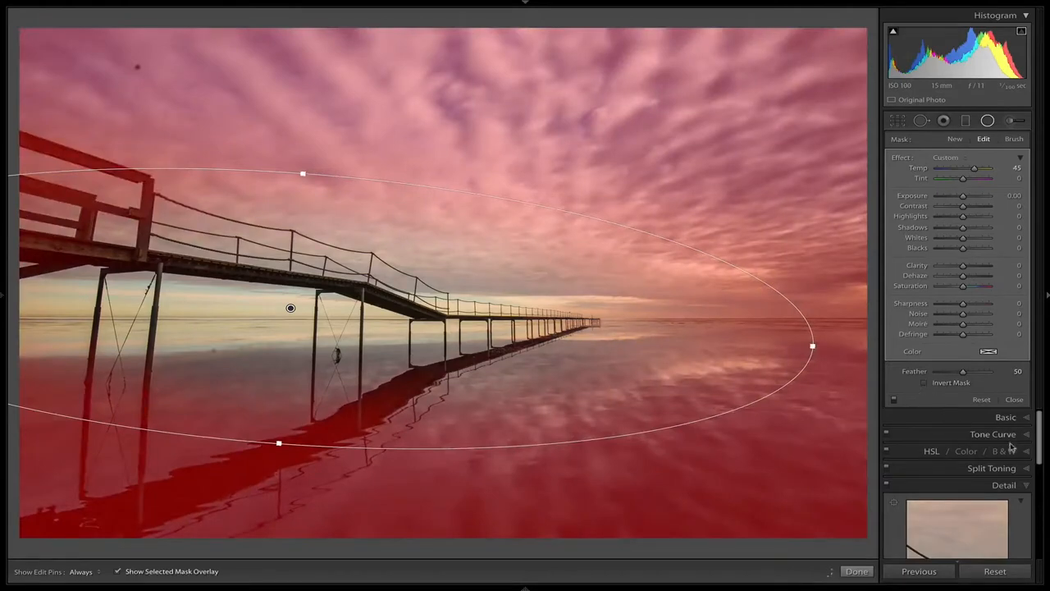
{"action": "key", "text": "o"}
{"action": "key", "text": "o"}
{"action": "left_click", "coordinate": [925, 384]}
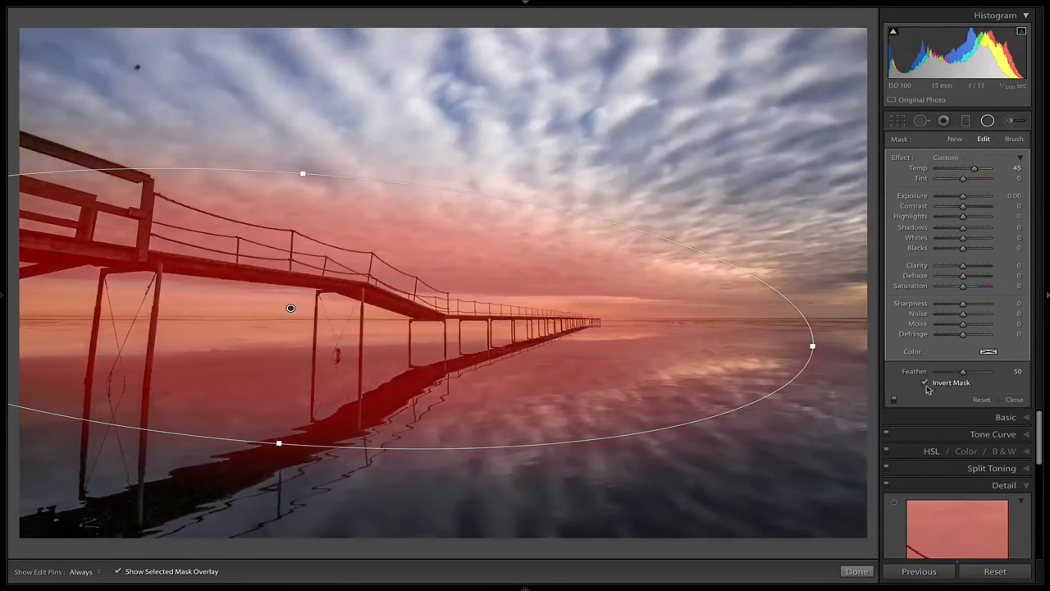
{"action": "left_click_drag", "start_coordinate": [970, 374], "coordinate": [982, 374]}
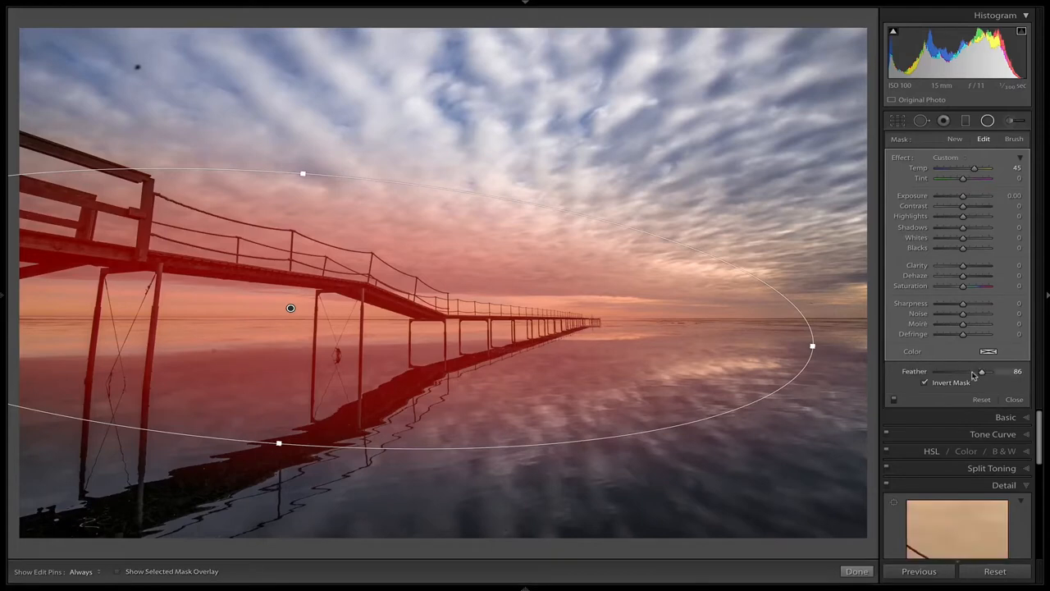
{"action": "key", "text": "o"}
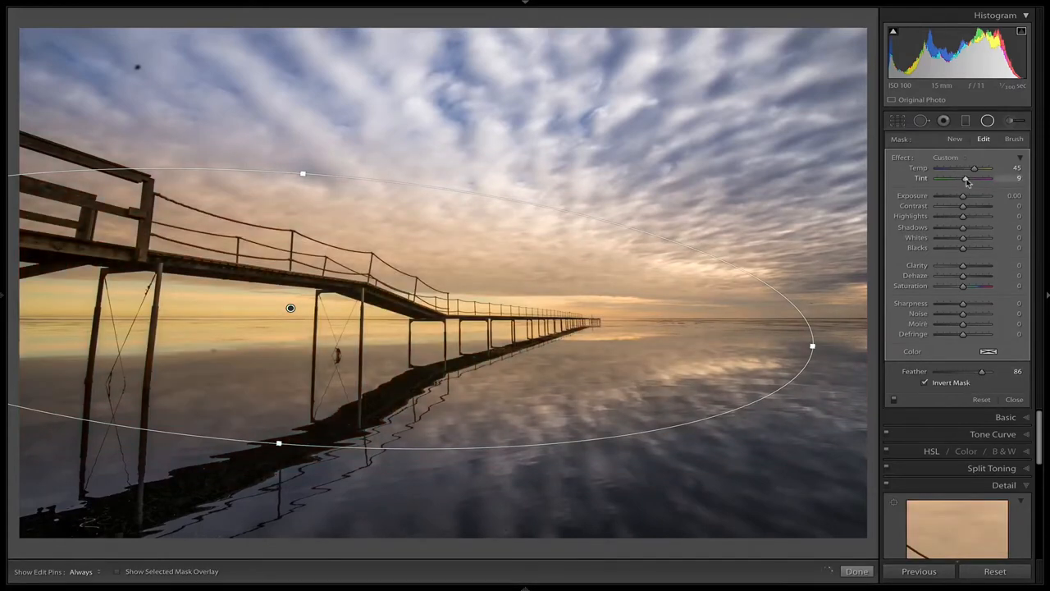
- Set the radial filter to Temp 64, Tint 61 and Highlights 37, widening its ellipse to the photo's right edge and raising it slightly
{"action": "mouse_move", "coordinate": [966, 182]}
{"action": "left_mouse_down"}
{"action": "mouse_move", "coordinate": [979, 182]}
{"action": "mouse_move", "coordinate": [979, 167]}
{"action": "left_mouse_up"}
{"action": "left_click_drag", "start_coordinate": [812, 345], "coordinate": [874, 345]}
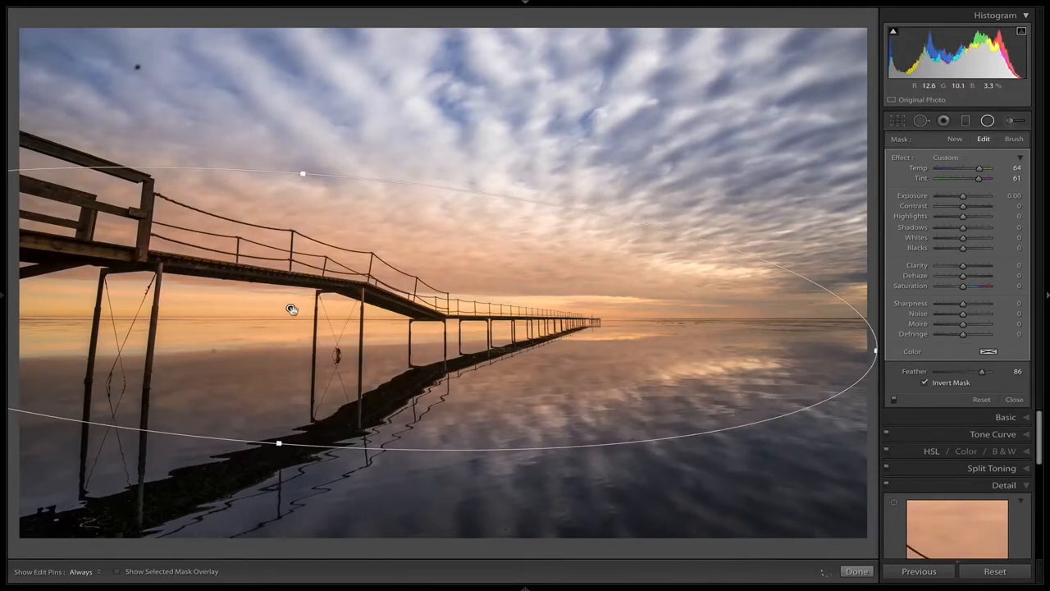
{"action": "left_click_drag", "start_coordinate": [291, 304], "coordinate": [319, 282]}
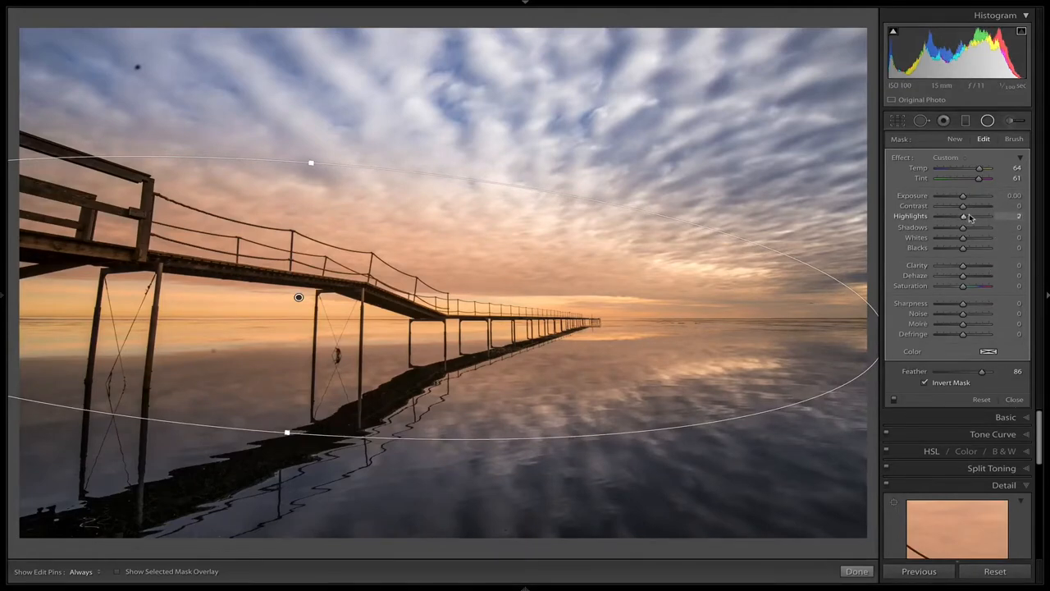
{"action": "left_click_drag", "start_coordinate": [963, 216], "coordinate": [972, 215]}
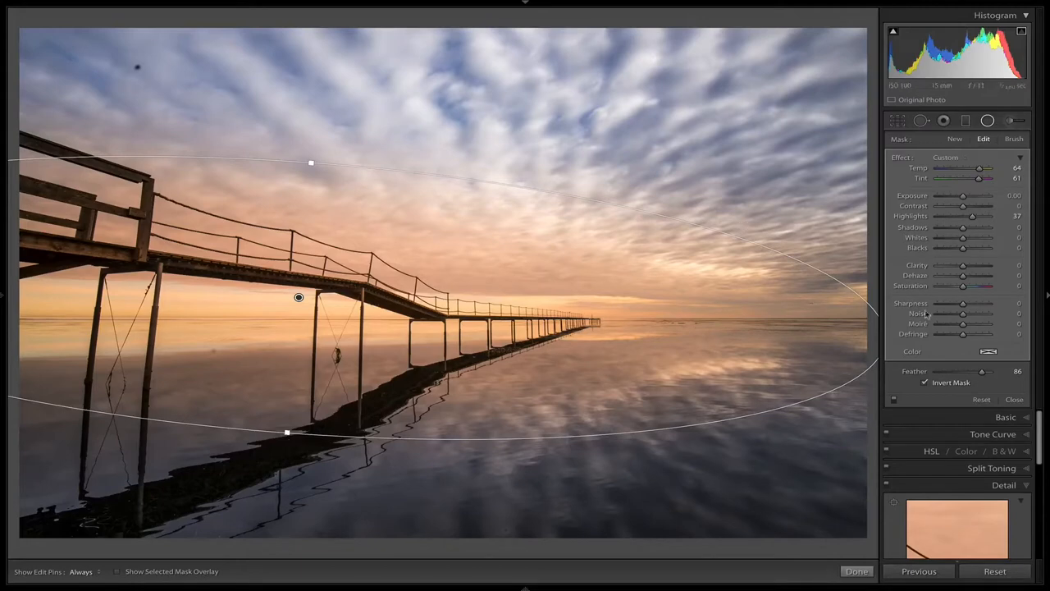
- Compare the photo with the radial filter off and on, and stretch its ellipse taller into the clouds and foreground water
{"action": "left_click", "coordinate": [893, 399]}
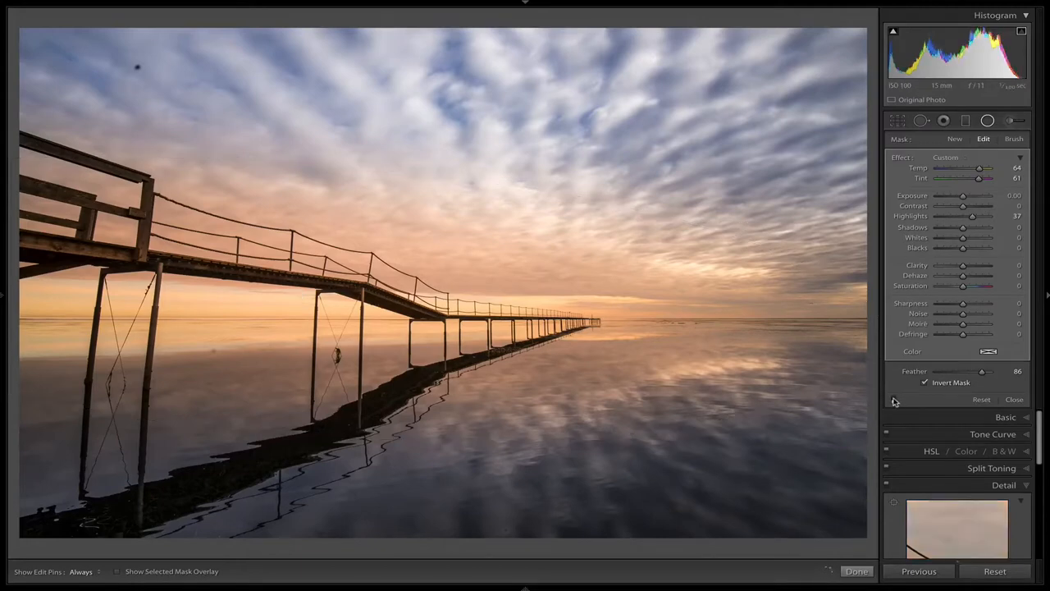
{"action": "left_click", "coordinate": [893, 400]}
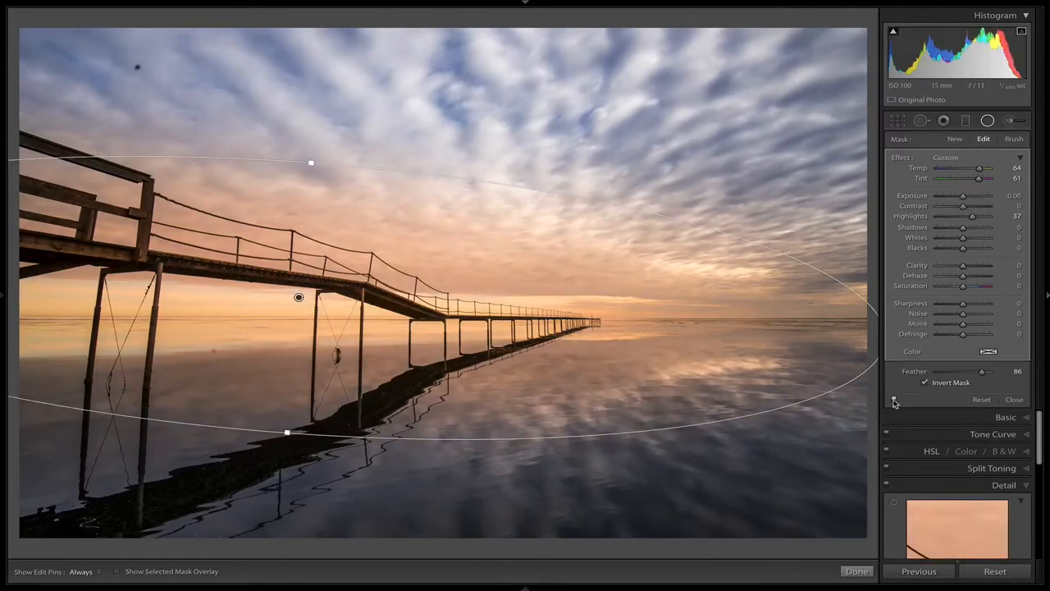
{"action": "left_click", "coordinate": [893, 399]}
{"action": "left_click", "coordinate": [894, 400]}
{"action": "left_click_drag", "start_coordinate": [309, 163], "coordinate": [333, 107]}
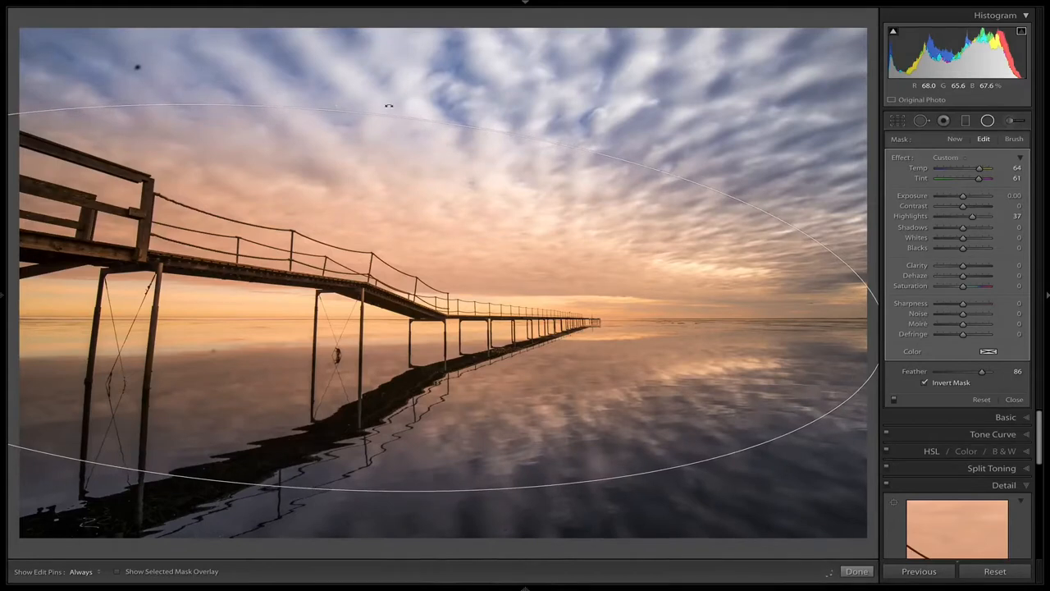
- Set the radial filter's Feather to 100 and Saturation to 62, moving its centre toward the middle of the pier, and finish editing it
{"action": "left_click_drag", "start_coordinate": [983, 371], "coordinate": [1001, 370]}
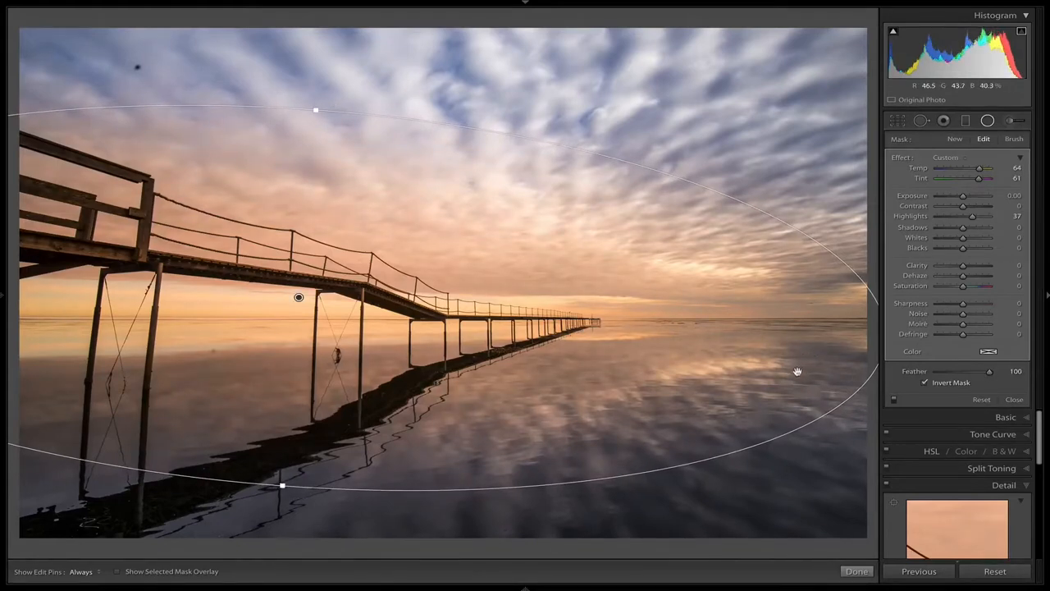
{"action": "left_click_drag", "start_coordinate": [300, 295], "coordinate": [528, 331]}
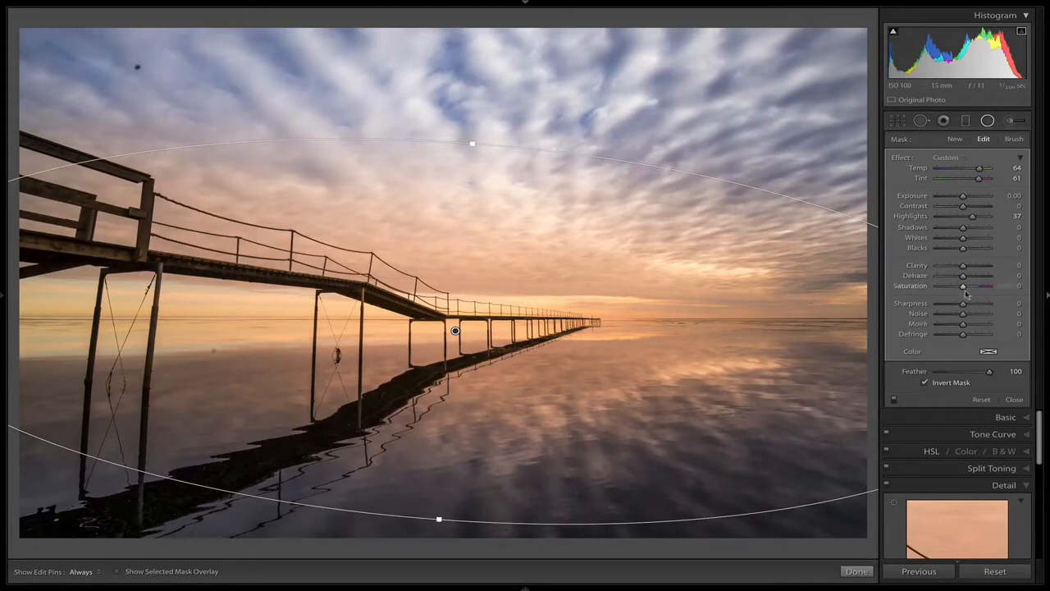
{"action": "mouse_move", "coordinate": [963, 285]}
{"action": "left_mouse_down"}
{"action": "mouse_move", "coordinate": [986, 280]}
{"action": "mouse_move", "coordinate": [978, 287]}
{"action": "left_mouse_up"}
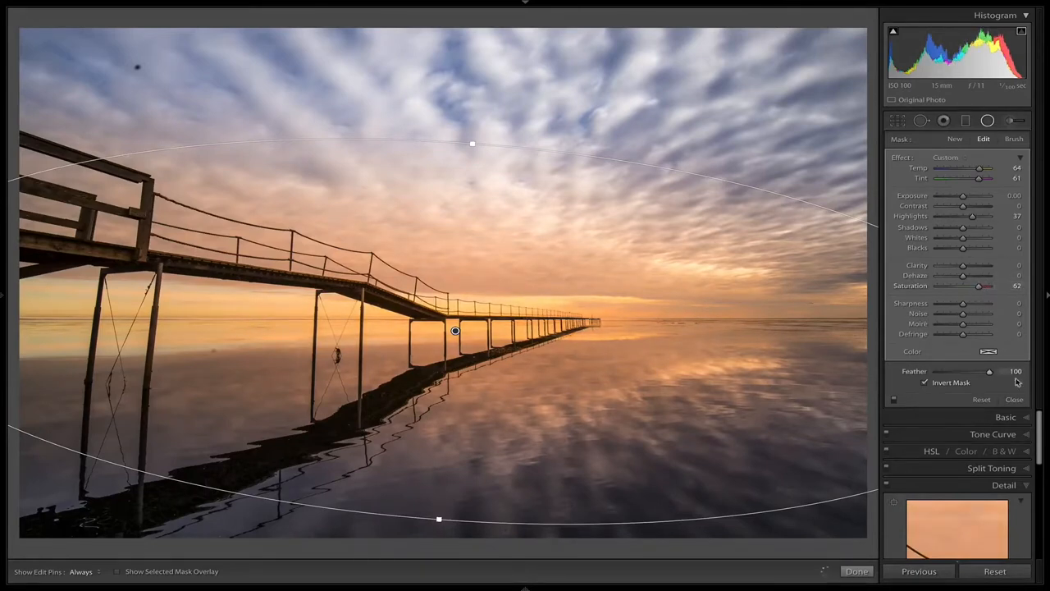
{"action": "left_click", "coordinate": [1014, 401]}
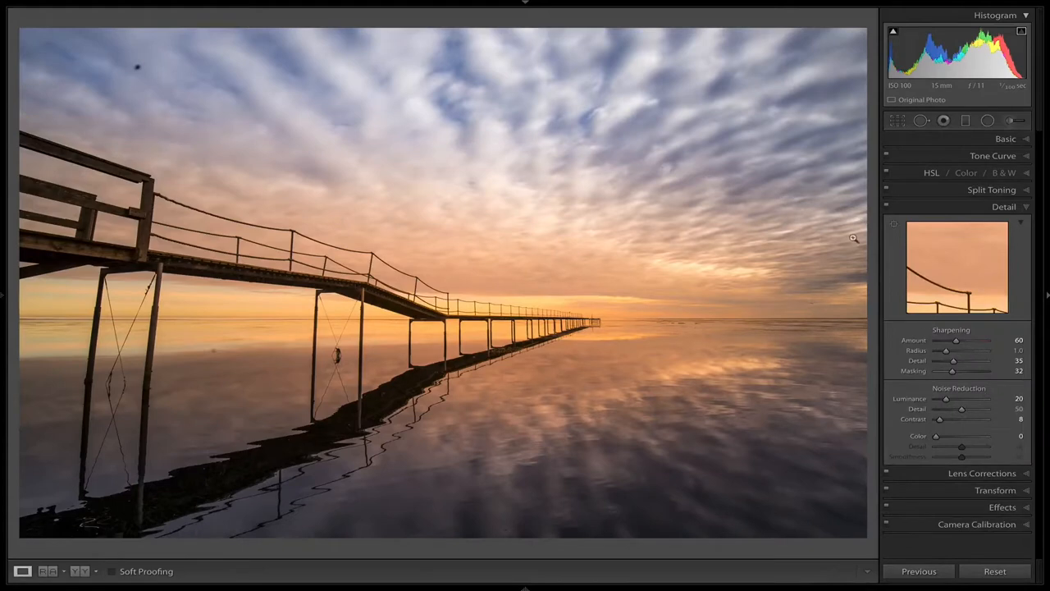
- Compare the original photo with the version carrying the finished radial glow several times
{"action": "key", "text": "backslash"}
{"action": "key", "text": "backslash"}
{"action": "key", "text": "backslash"}
{"action": "key", "text": "backslash"}
{"action": "key", "text": "backslash"}
{"action": "key", "text": "backslash"}
{"action": "key", "text": "backslash"}
{"action": "key", "text": "backslash"}
- Apply the 12B. Saturation (Medium) and 11B. Vibrance (Medium) presets to the photo
{"action": "left_click", "coordinate": [1020, 207]}
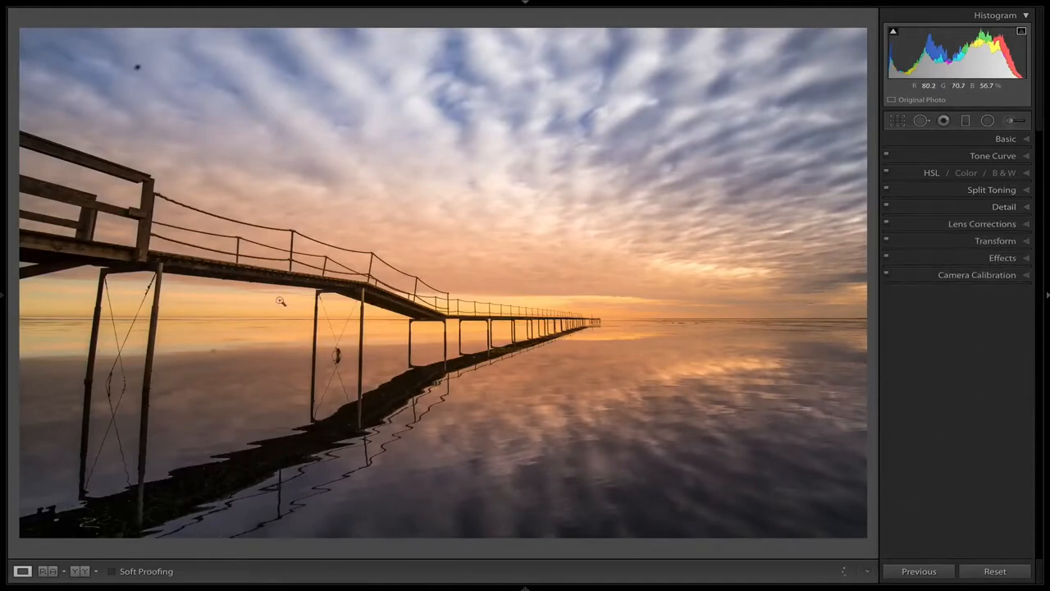
{"action": "left_click", "coordinate": [2, 299]}
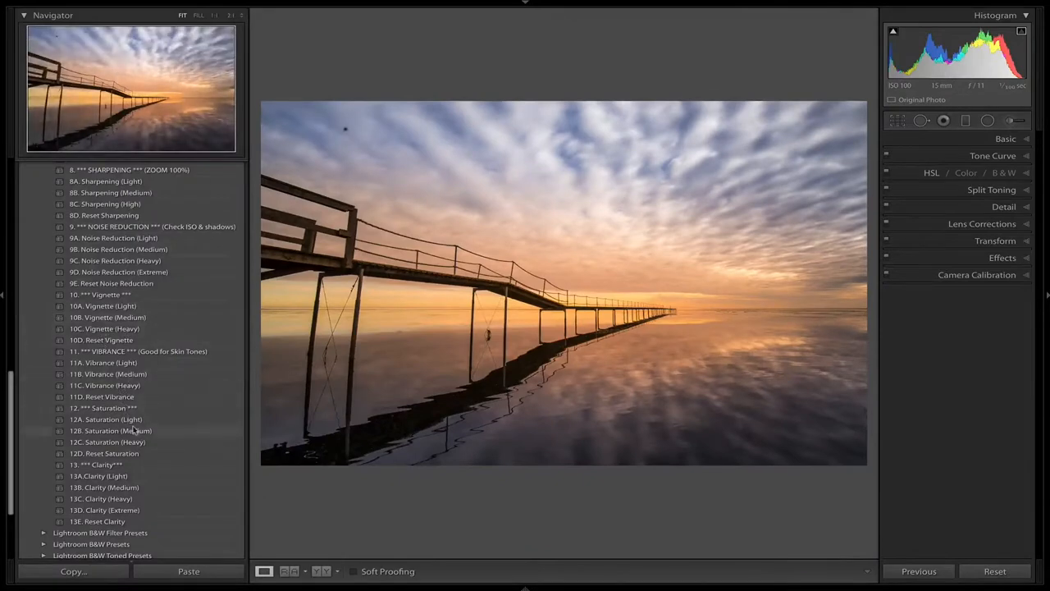
{"action": "left_click", "coordinate": [131, 431]}
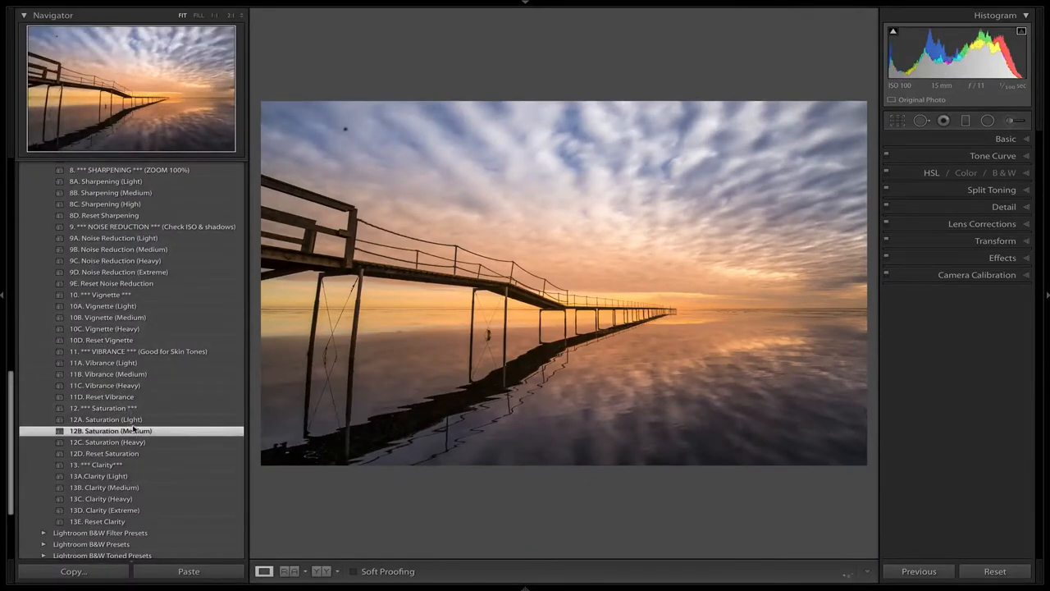
{"action": "left_click", "coordinate": [137, 374]}
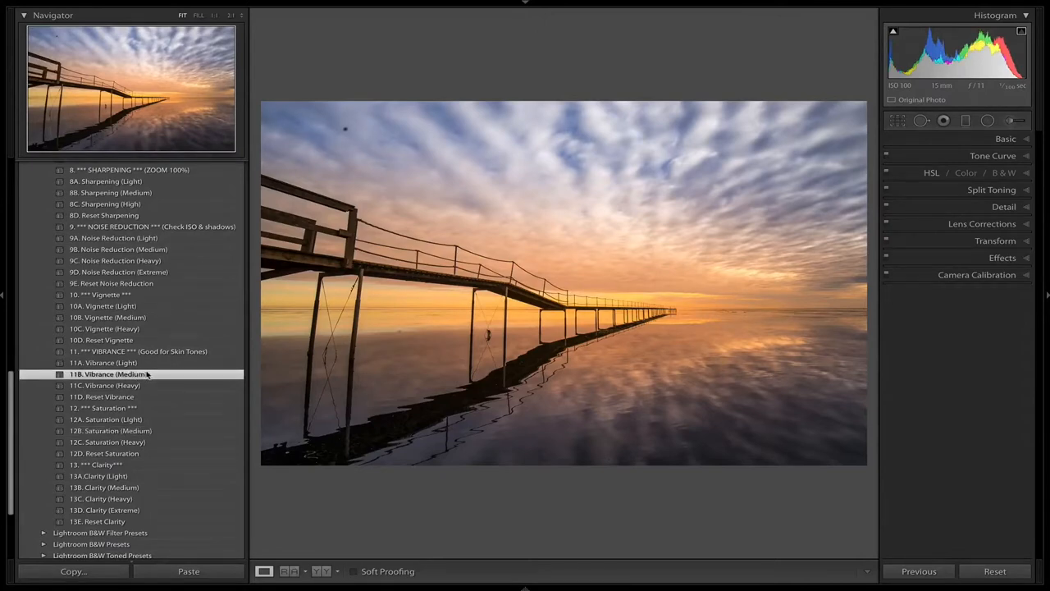
- Compare the photo before and after the edits with the colour presets applied, also in a larger preview
{"action": "key", "text": "backslash"}
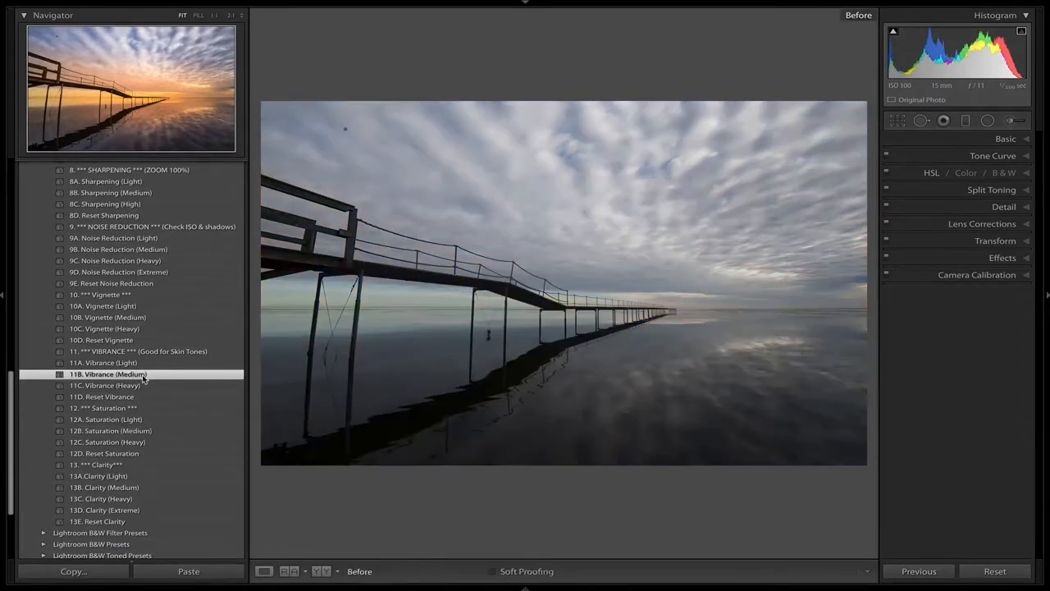
{"action": "key", "text": "backslash"}
{"action": "key", "text": "backslash"}
{"action": "key", "text": "backslash"}
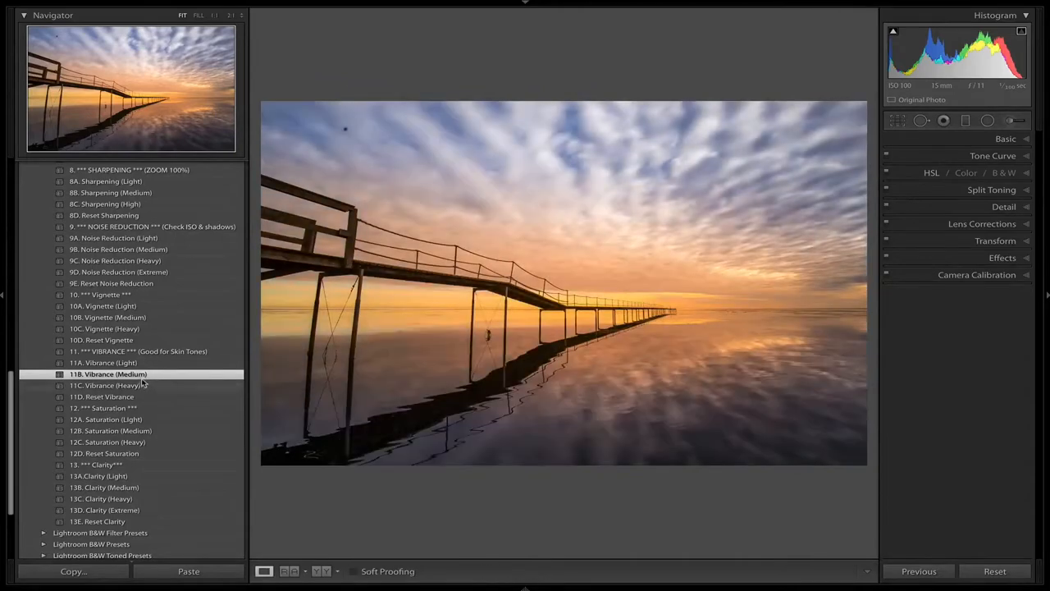
{"action": "left_click", "coordinate": [5, 299]}
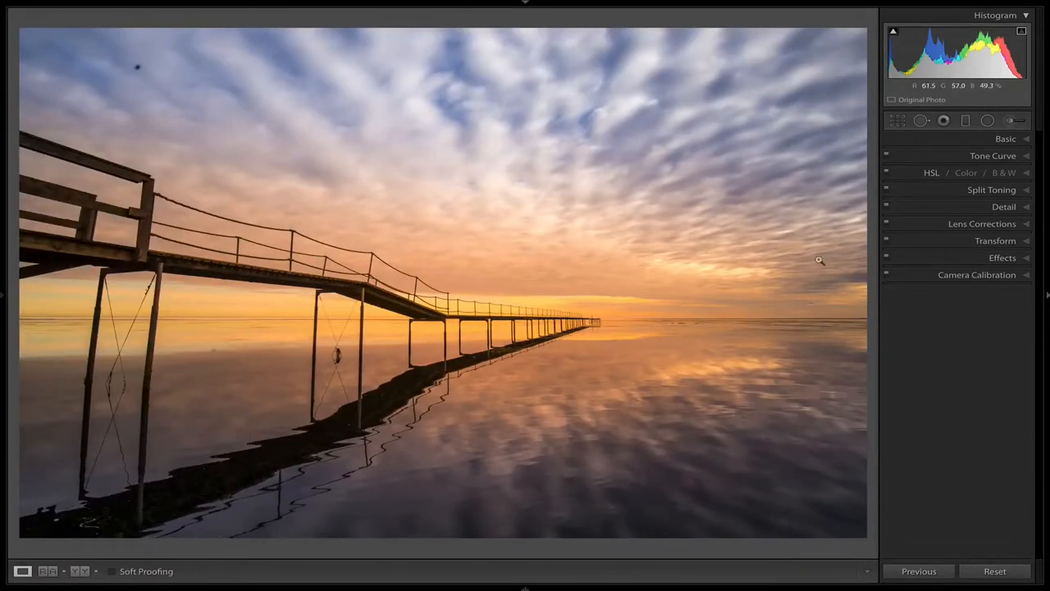
{"action": "key", "text": "backslash"}
{"action": "key", "text": "backslash"}
{"action": "key", "text": "backslash"}
{"action": "key", "text": "backslash"}
{"action": "key", "text": "backslash"}
{"action": "key", "text": "backslash"}
- Shape the tone curve with Lights at +14 and Darks at -25 to add contrast
{"action": "left_click", "coordinate": [1025, 156]}
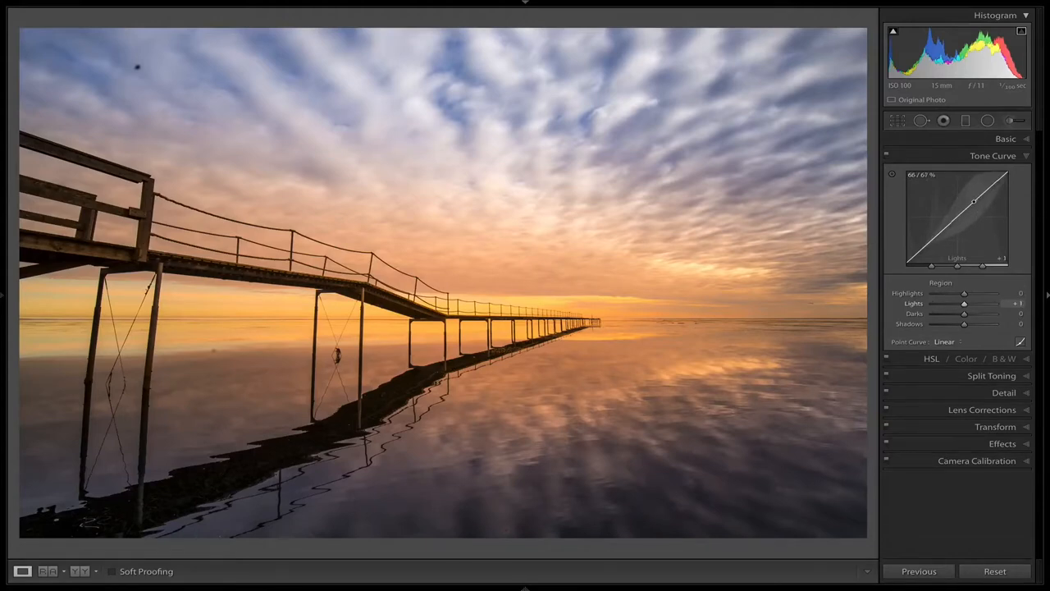
{"action": "left_click_drag", "start_coordinate": [974, 201], "coordinate": [973, 199]}
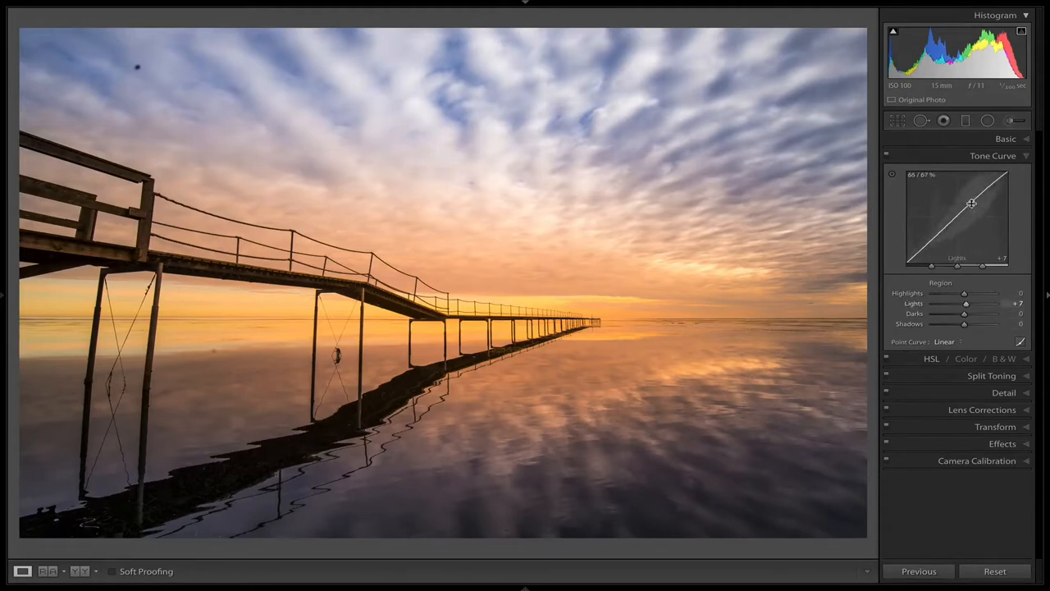
{"action": "left_click_drag", "start_coordinate": [971, 203], "coordinate": [948, 242]}
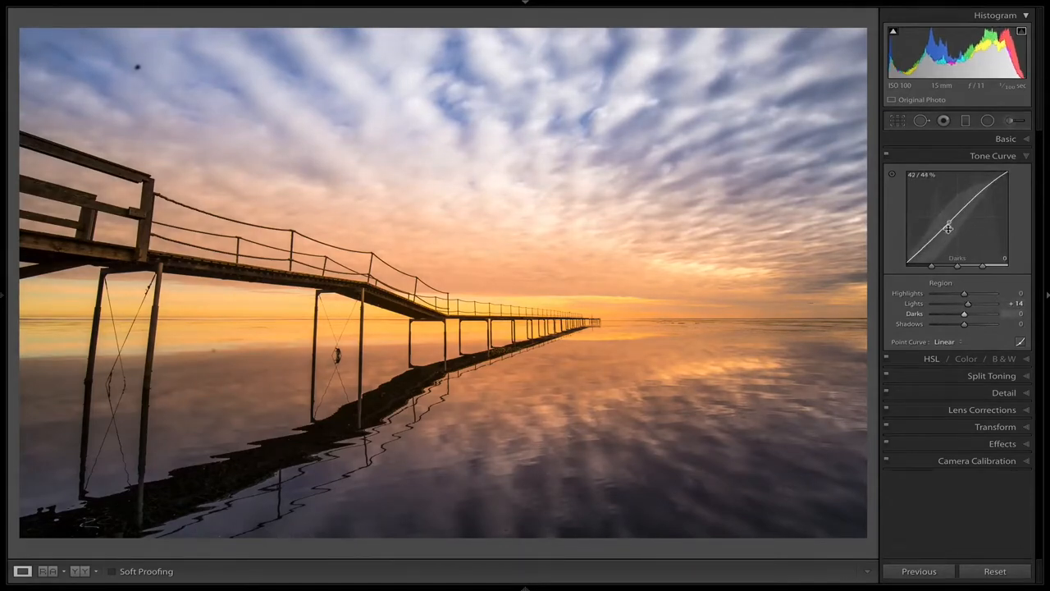
{"action": "left_click_drag", "start_coordinate": [948, 223], "coordinate": [948, 224]}
{"action": "left_click_drag", "start_coordinate": [948, 223], "coordinate": [949, 228]}
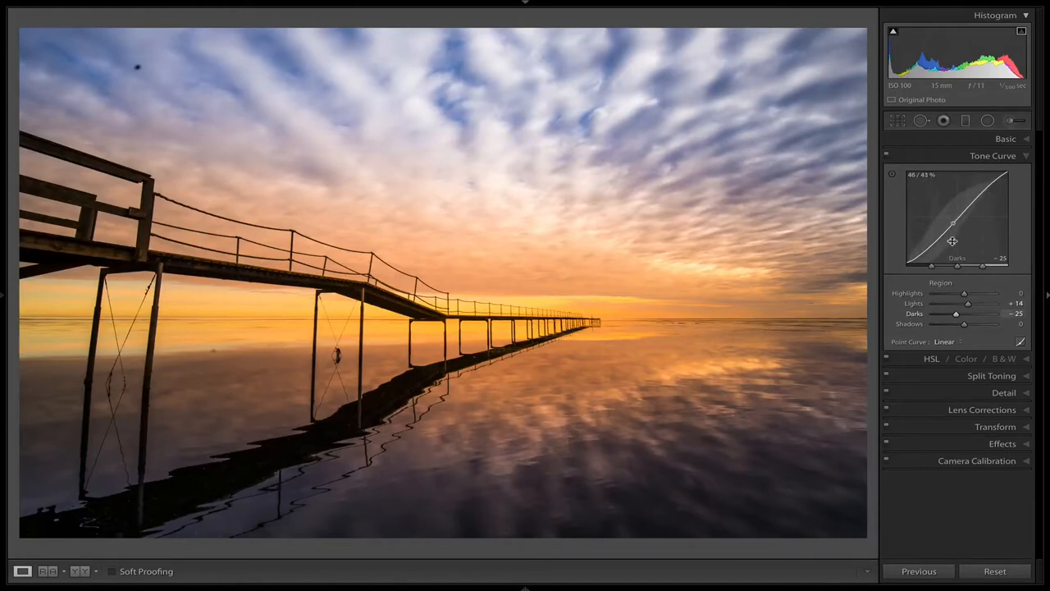
- Compare the photo with the tone curve adjustment off and on, and examine it in an enlarged preview
{"action": "left_click", "coordinate": [887, 156]}
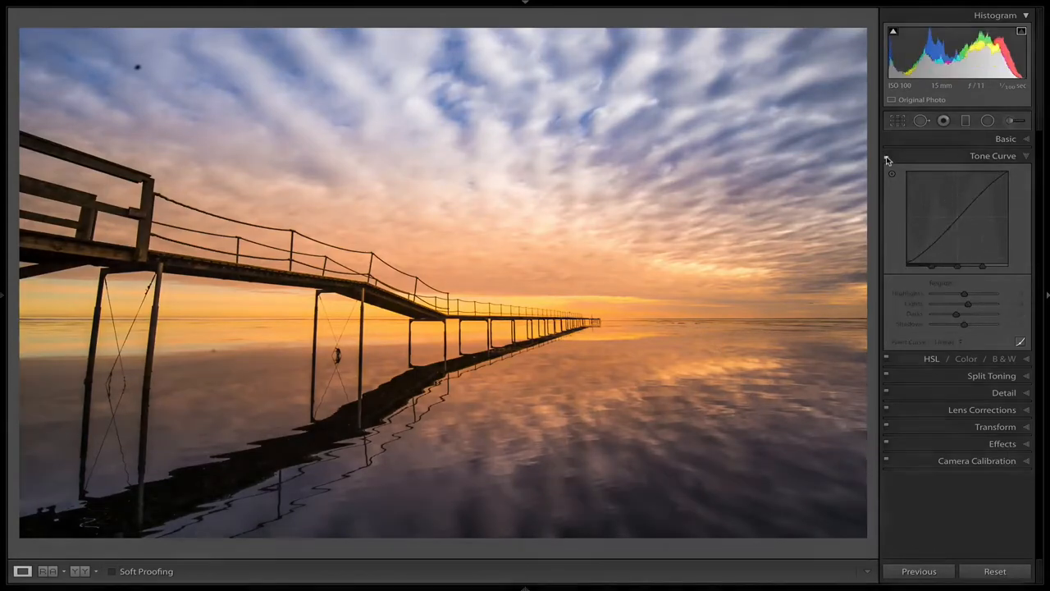
{"action": "left_click", "coordinate": [887, 156]}
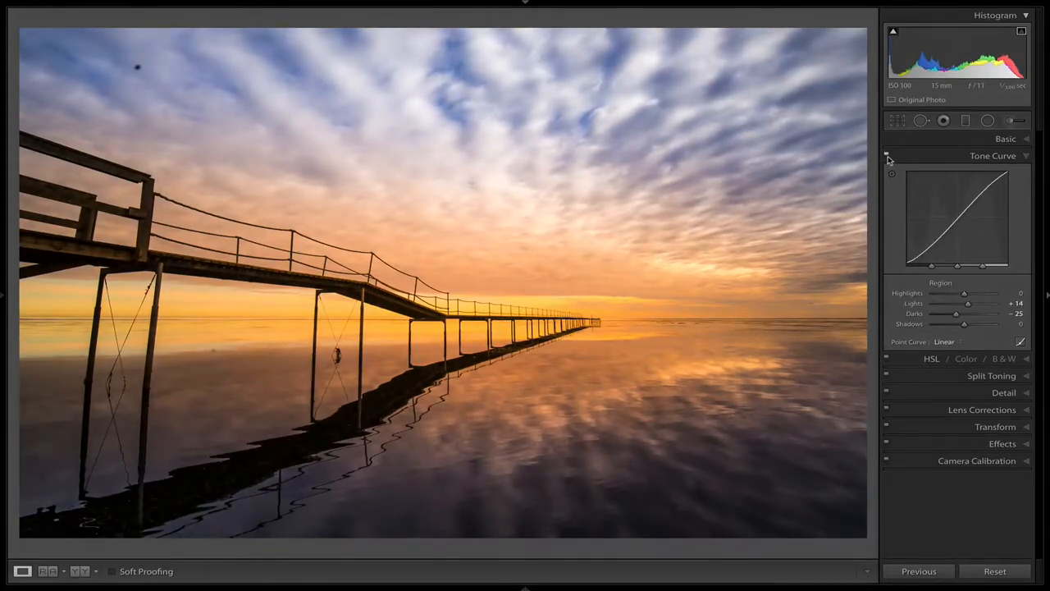
{"action": "left_click", "coordinate": [887, 157]}
{"action": "left_click", "coordinate": [887, 157]}
{"action": "left_click", "coordinate": [1047, 296]}
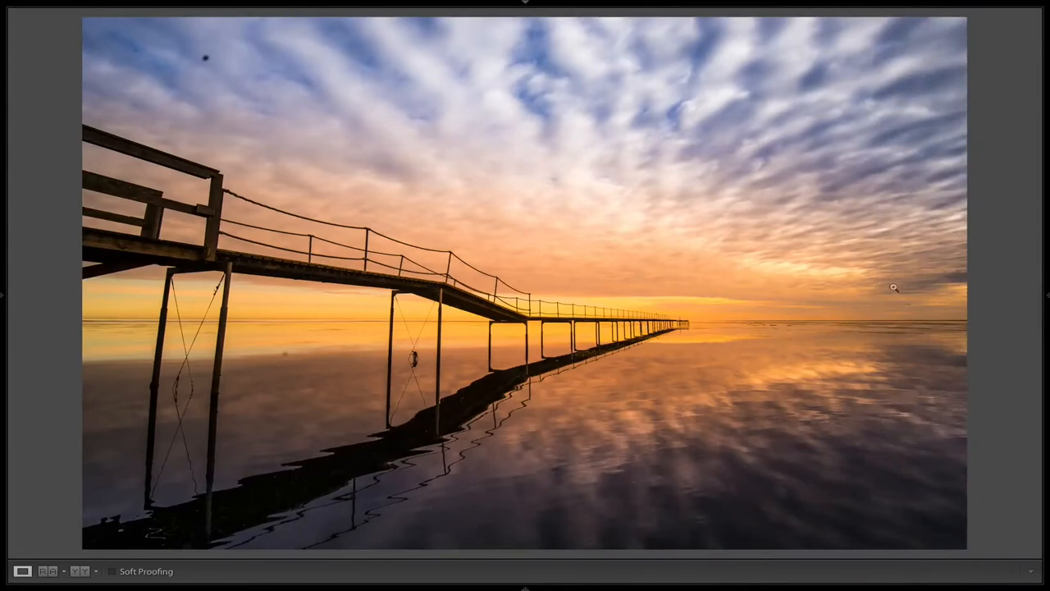
{"action": "left_click", "coordinate": [1047, 296]}
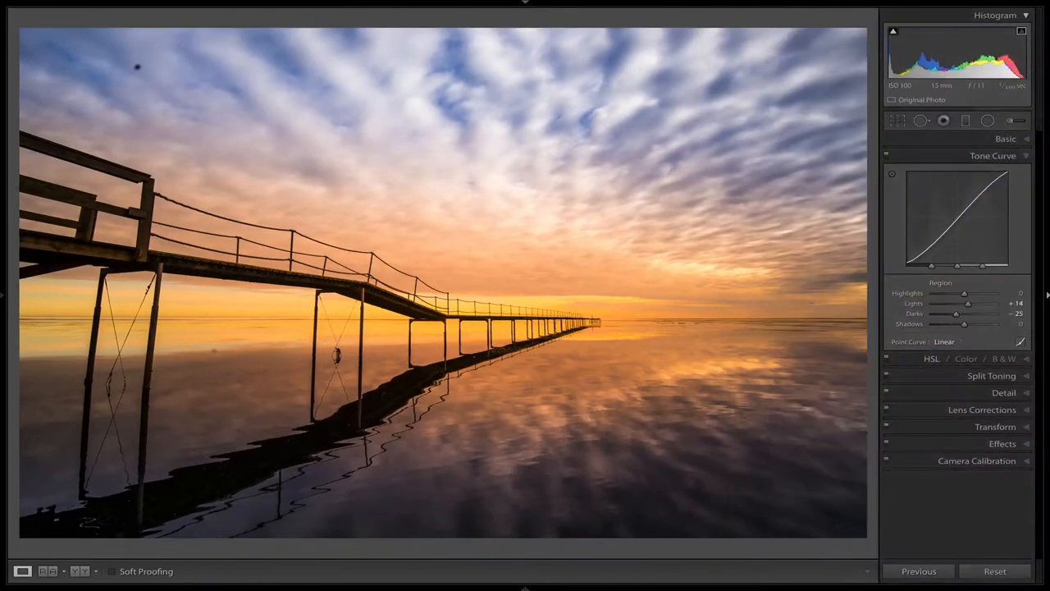
- Set the sky graduated filter's Temp to -32, checking the water filter's settings too, and finish editing the filters
{"action": "left_click", "coordinate": [969, 122]}
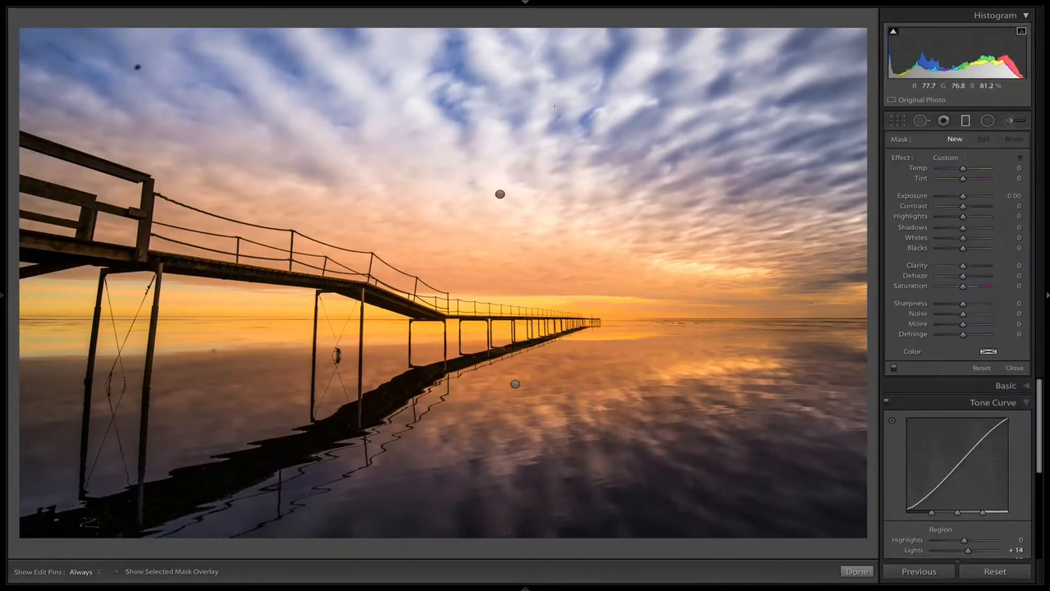
{"action": "left_click", "coordinate": [500, 194]}
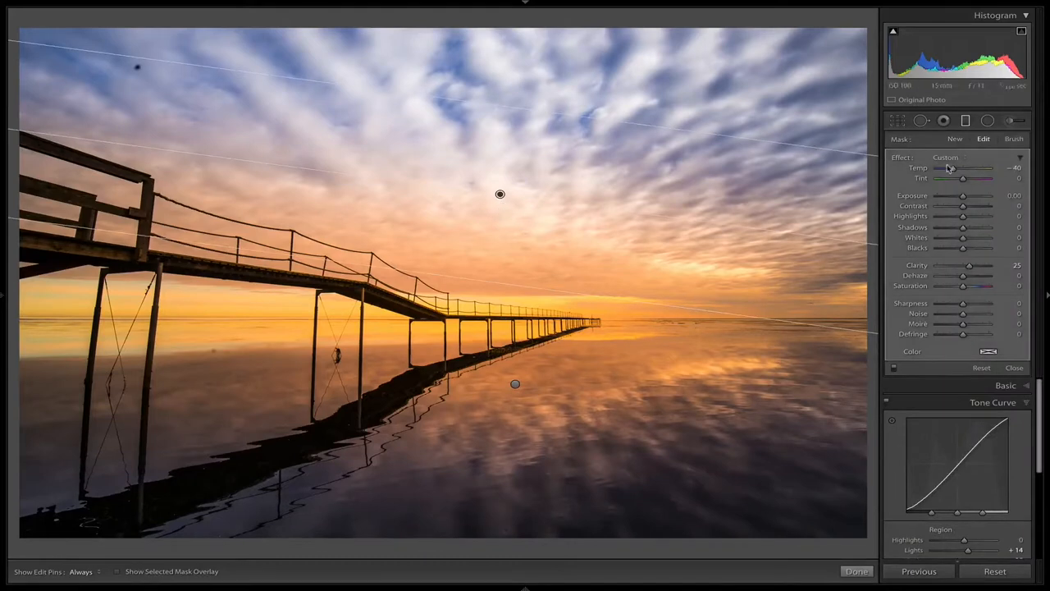
{"action": "left_click_drag", "start_coordinate": [955, 170], "coordinate": [955, 167]}
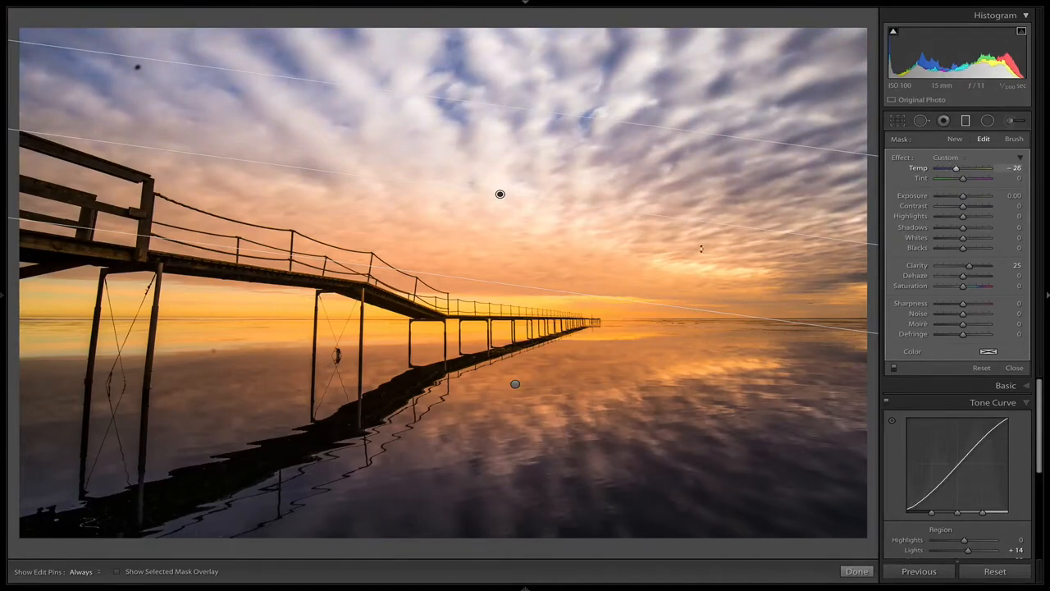
{"action": "left_click", "coordinate": [515, 384]}
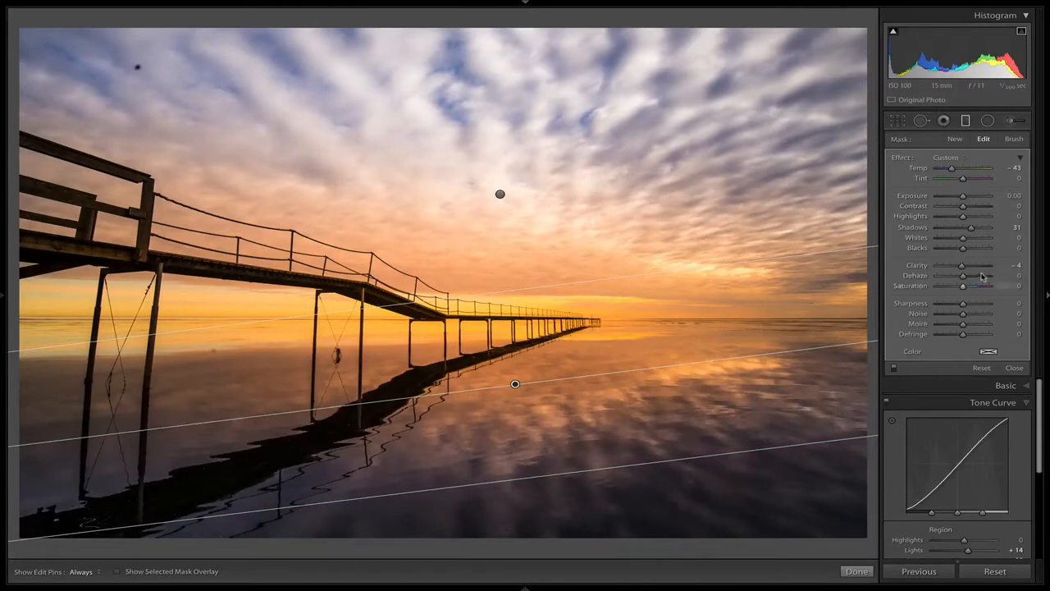
{"action": "left_click", "coordinate": [500, 194]}
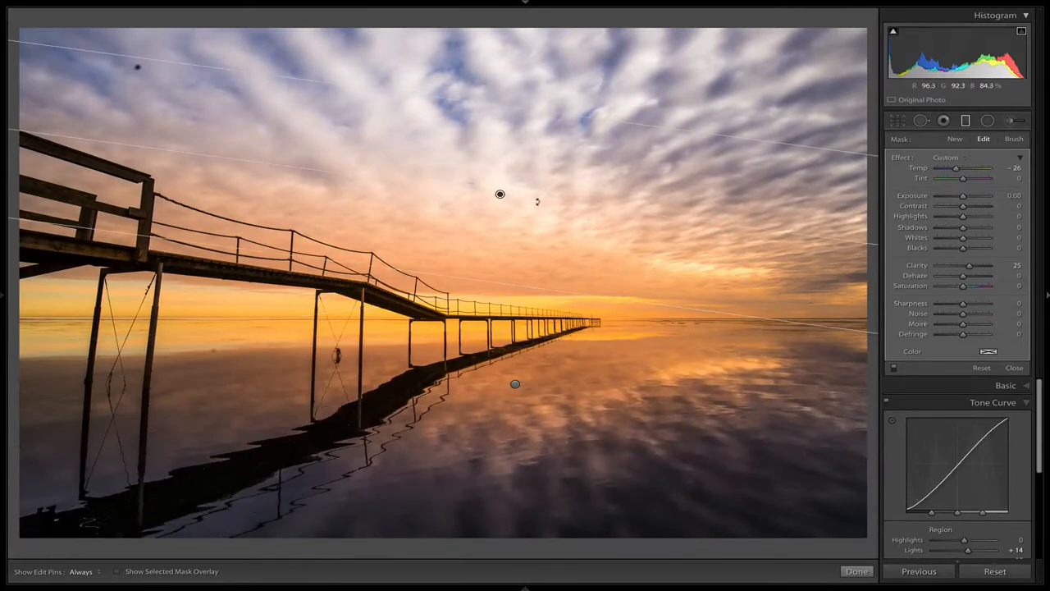
{"action": "left_click_drag", "start_coordinate": [960, 169], "coordinate": [954, 169]}
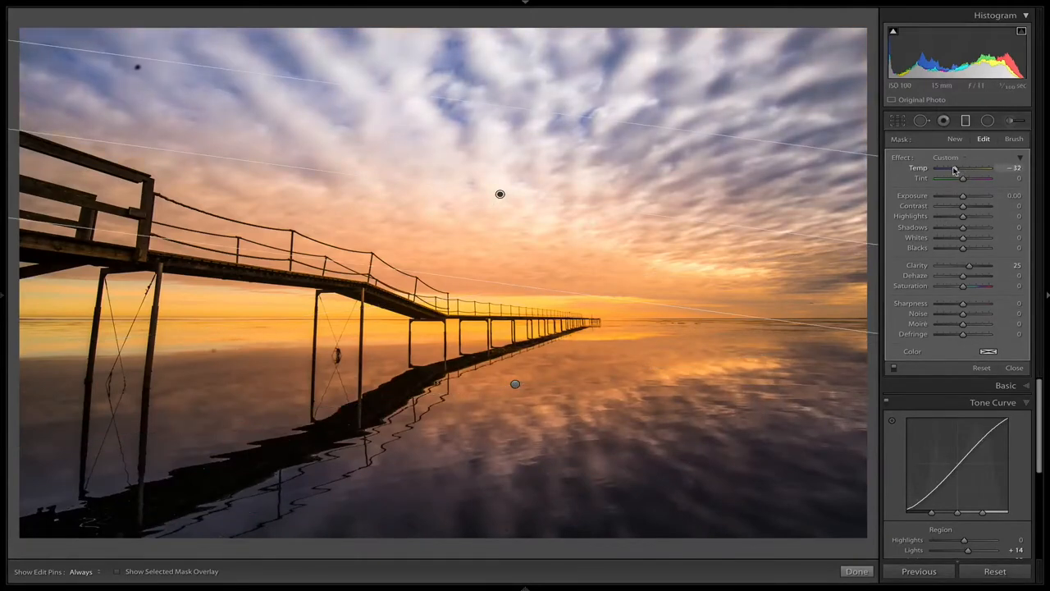
{"action": "left_click", "coordinate": [1014, 368]}
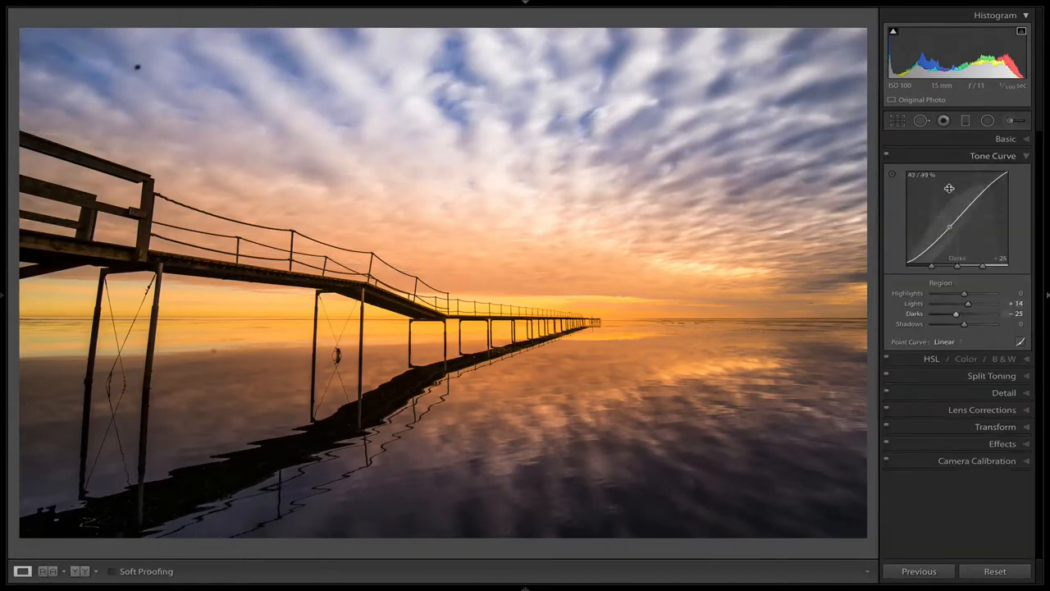
{"action": "left_click", "coordinate": [1026, 161]}
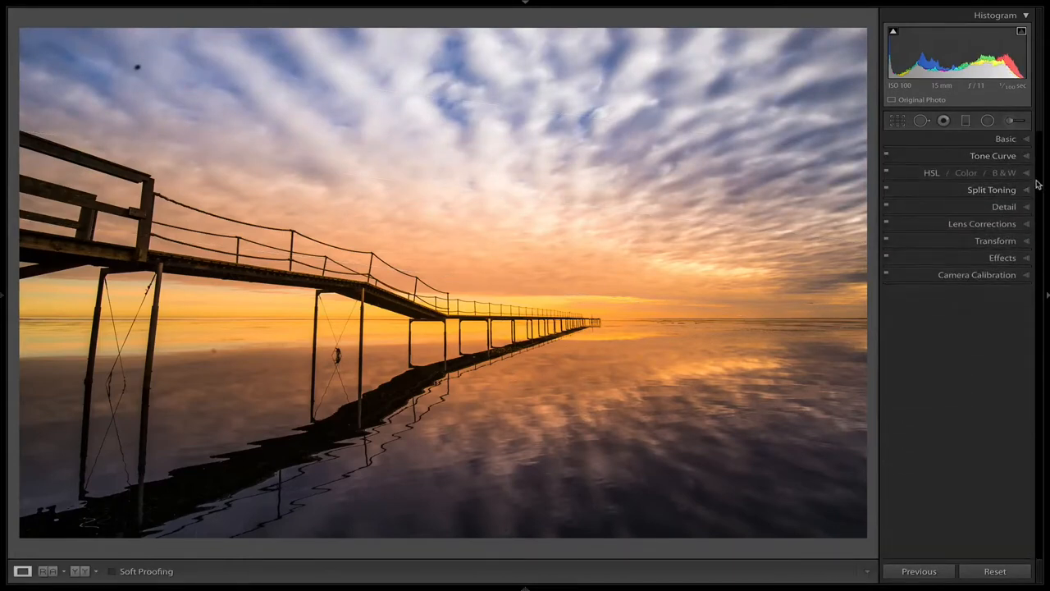
- Compare the original photo with the version carrying the tone curve and the adjusted sky filter
{"action": "key", "text": "backslash"}
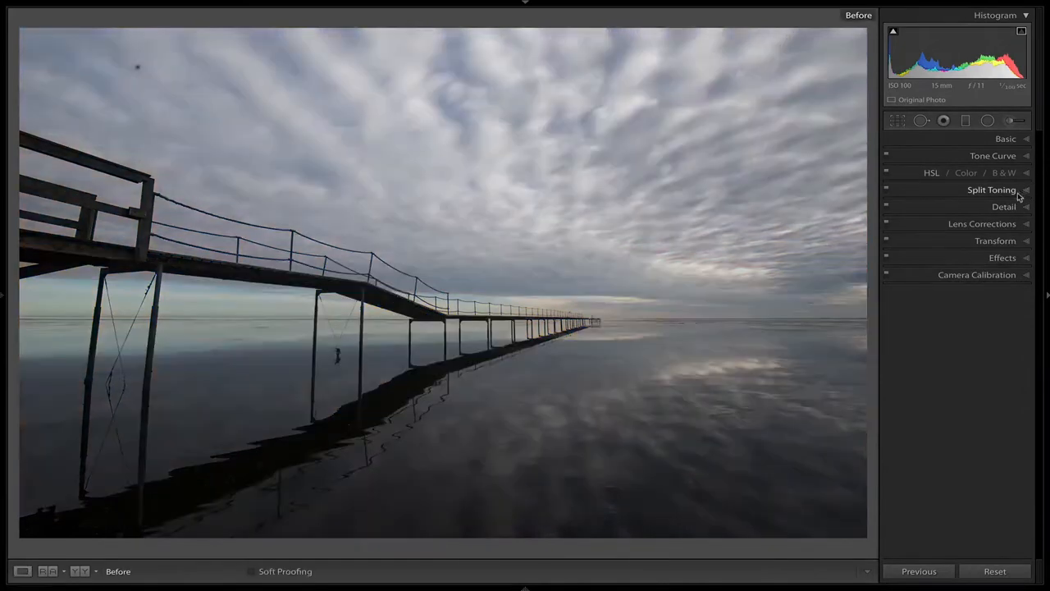
{"action": "key", "text": "backslash"}
{"action": "key", "text": "backslash"}
{"action": "key", "text": "backslash"}
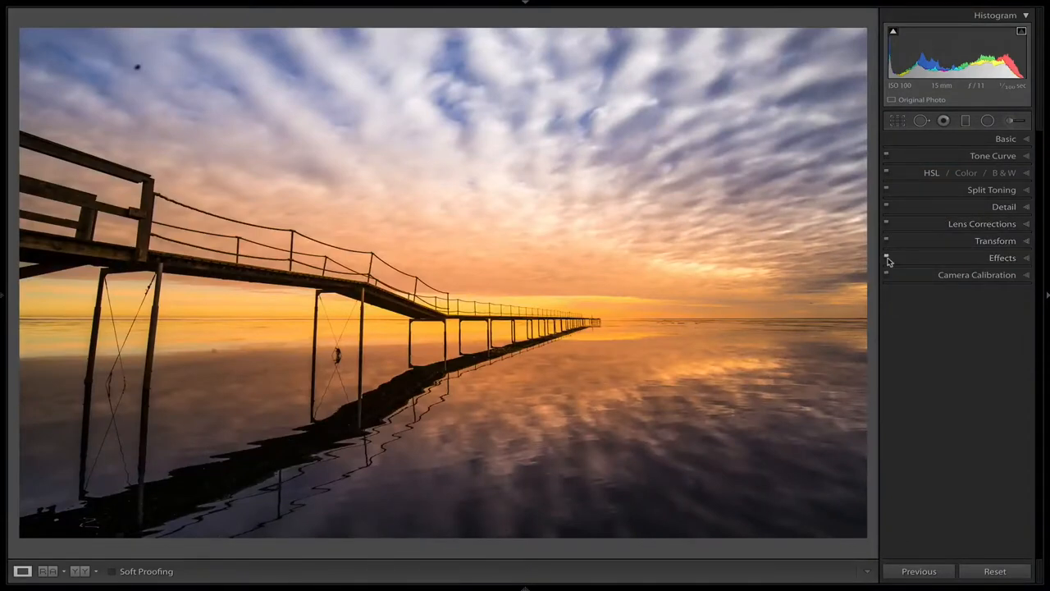
{"action": "key", "text": "F2"}
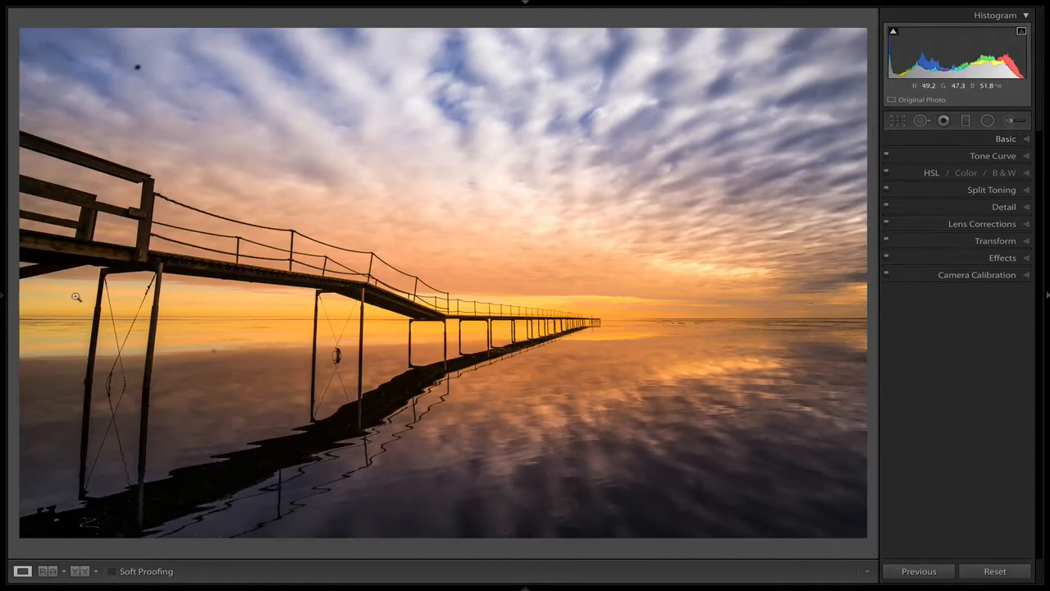
- Apply the 5C. Shadows +75 preset to lighten the dark parts of the photo
{"action": "left_click", "coordinate": [5, 296]}
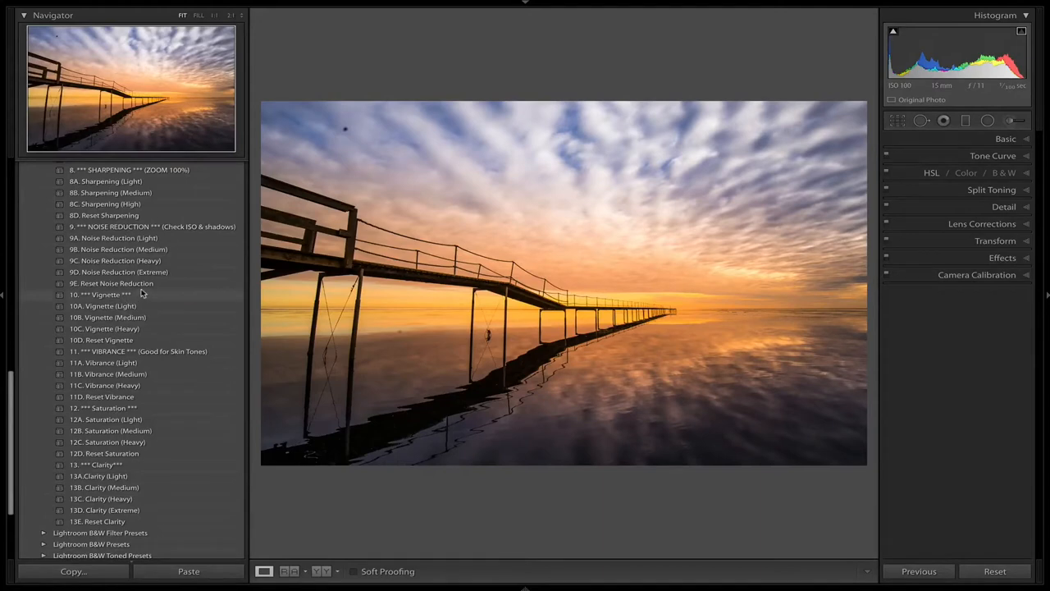
{"action": "scroll", "coordinate": [141, 293], "scroll_direction": "up", "scroll_amount": 10}
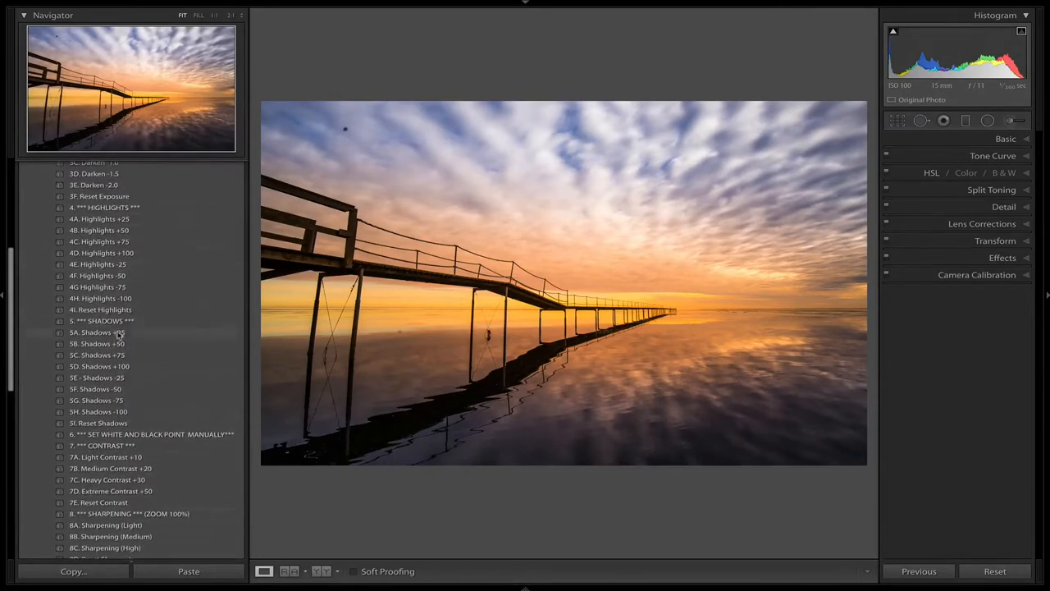
{"action": "left_click", "coordinate": [120, 354]}
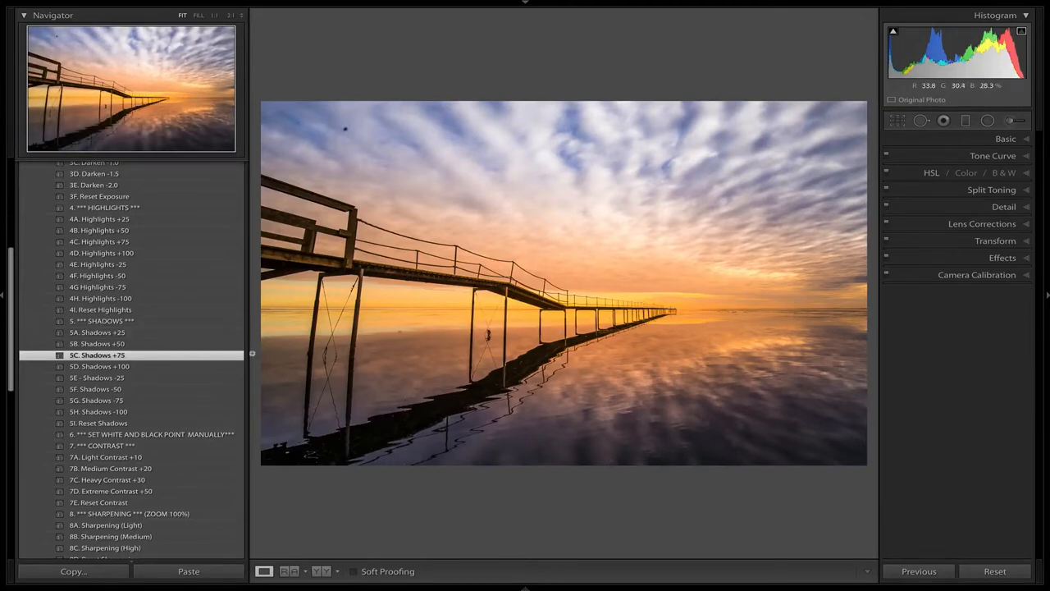
{"action": "left_click", "coordinate": [4, 297]}
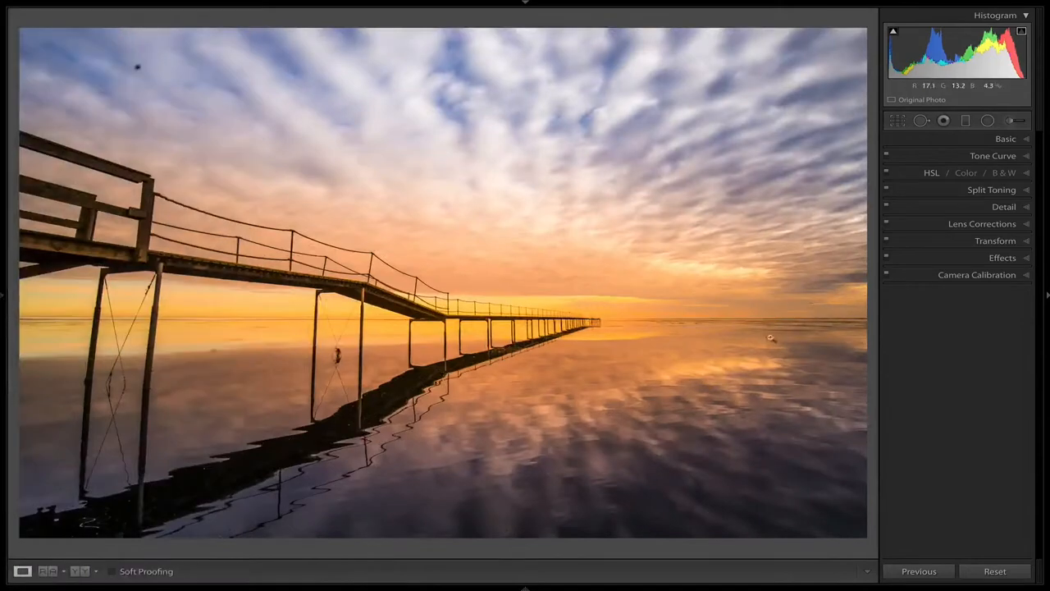
- Compare the photo before and after all edits with the lightened shadows
{"action": "key", "text": "backslash"}
{"action": "key", "text": "backslash"}
{"action": "key", "text": "backslash"}
{"action": "key", "text": "backslash"}
{"action": "key", "text": "backslash"}
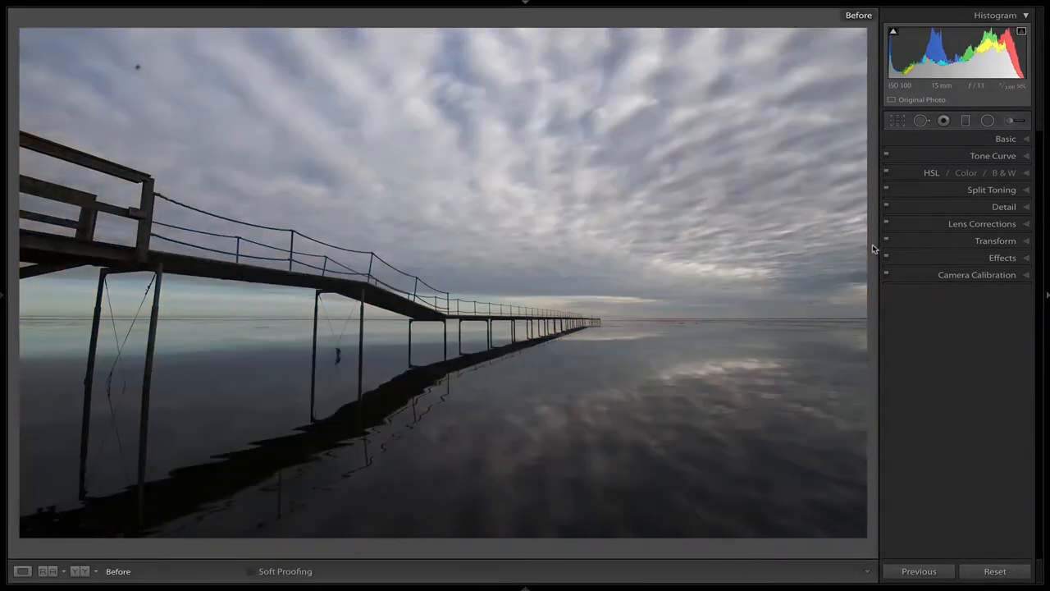
- Return to the edited version of the photo and look through the 3C LR Workflow New presets
{"action": "key", "text": "backslash"}
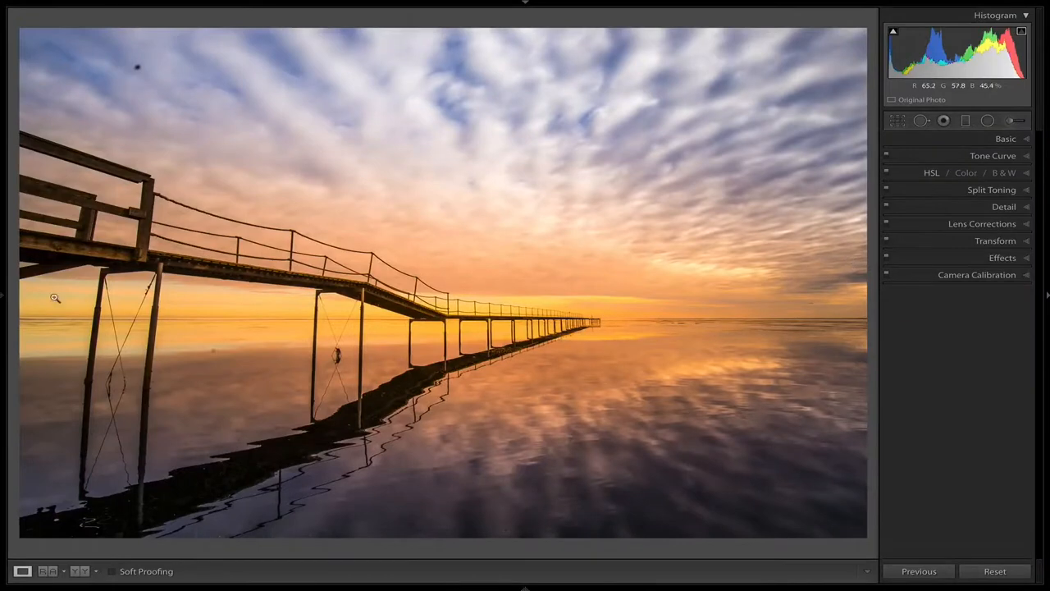
{"action": "left_click", "coordinate": [5, 296]}
{"action": "scroll", "coordinate": [134, 255], "scroll_direction": "up", "scroll_amount": 10}
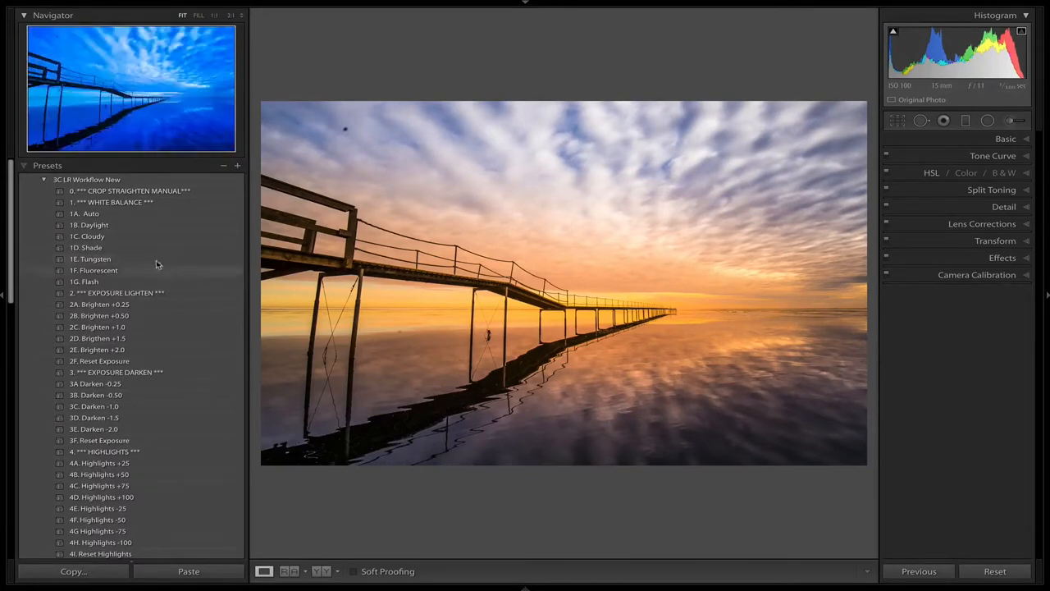
{"action": "scroll", "coordinate": [156, 279], "scroll_direction": "down", "scroll_amount": 4}
{"action": "scroll", "coordinate": [155, 294], "scroll_direction": "down", "scroll_amount": 15}
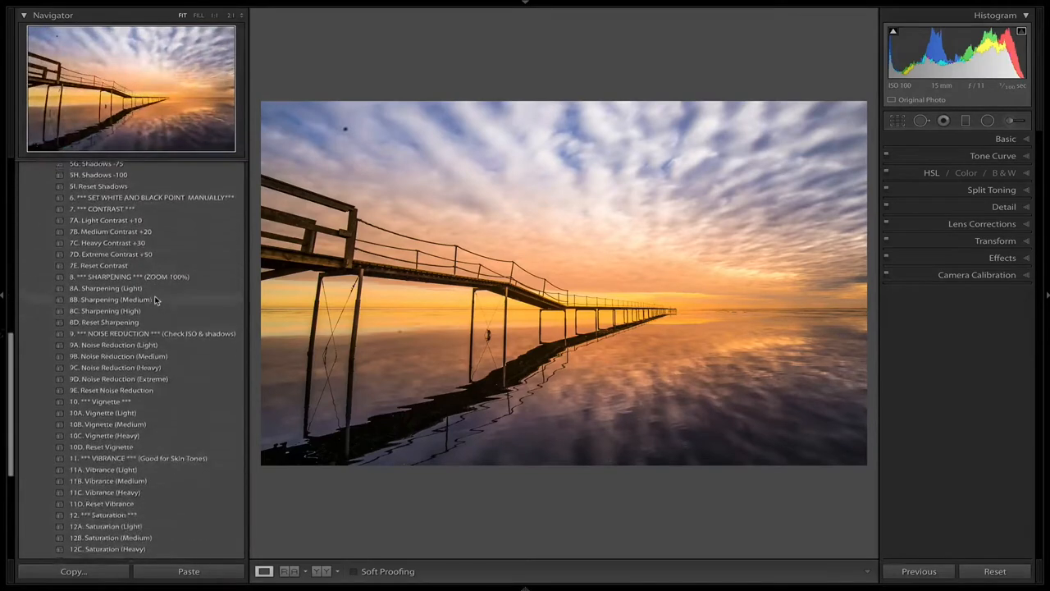
{"action": "scroll", "coordinate": [158, 296], "scroll_direction": "up", "scroll_amount": 20}
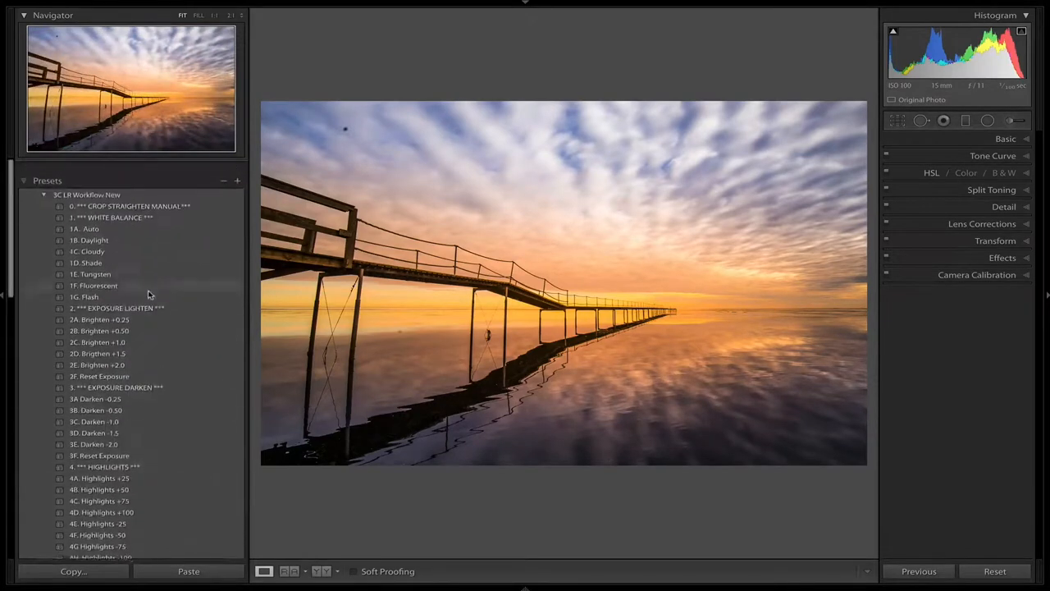
{"action": "left_click", "coordinate": [4, 295]}
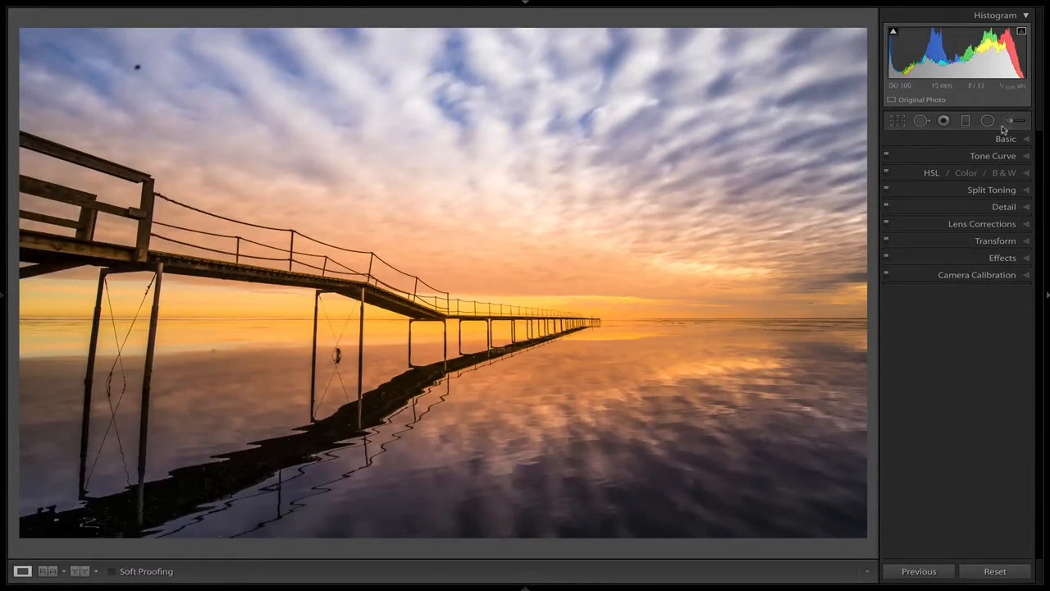
- Review the photo's basic tone and white balance settings and compare the edited version with the original
{"action": "left_click", "coordinate": [1027, 140]}
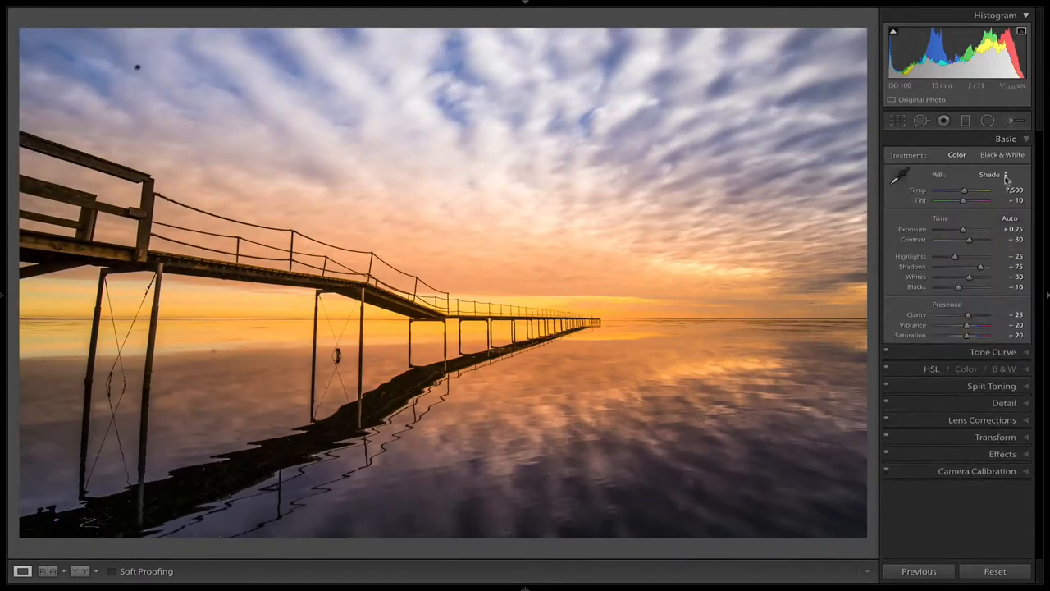
{"action": "key", "text": "backslash"}
{"action": "key", "text": "backslash"}
{"action": "key", "text": "backslash"}
{"action": "key", "text": "backslash"}
{"action": "left_click", "coordinate": [1017, 139]}
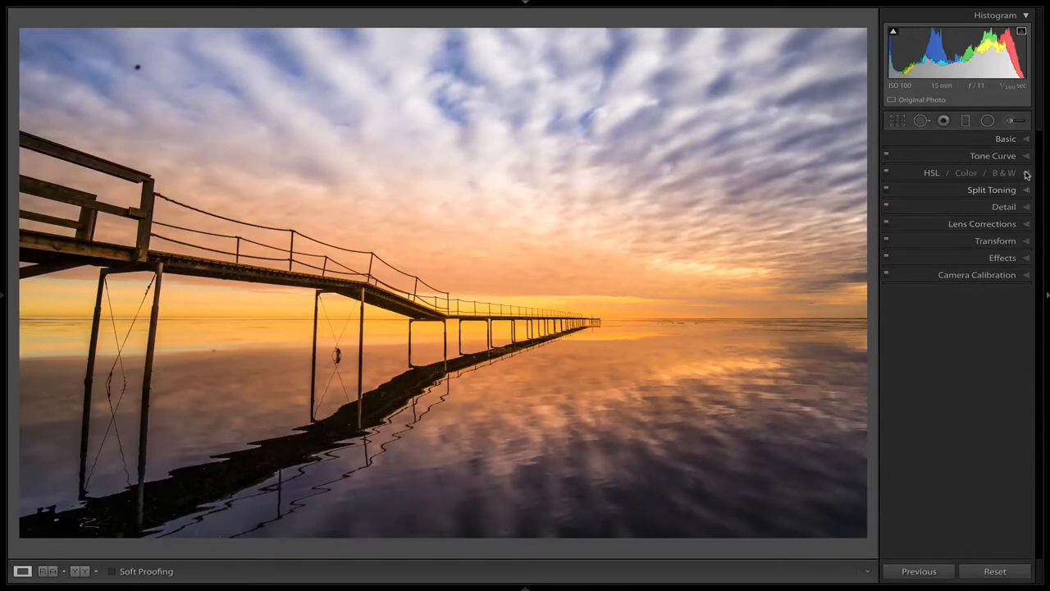
- Darken the blue parts of the sky with the HSL luminance targeted adjustment, bringing Blue to -91 and Purple to -17
{"action": "left_click", "coordinate": [1027, 175]}
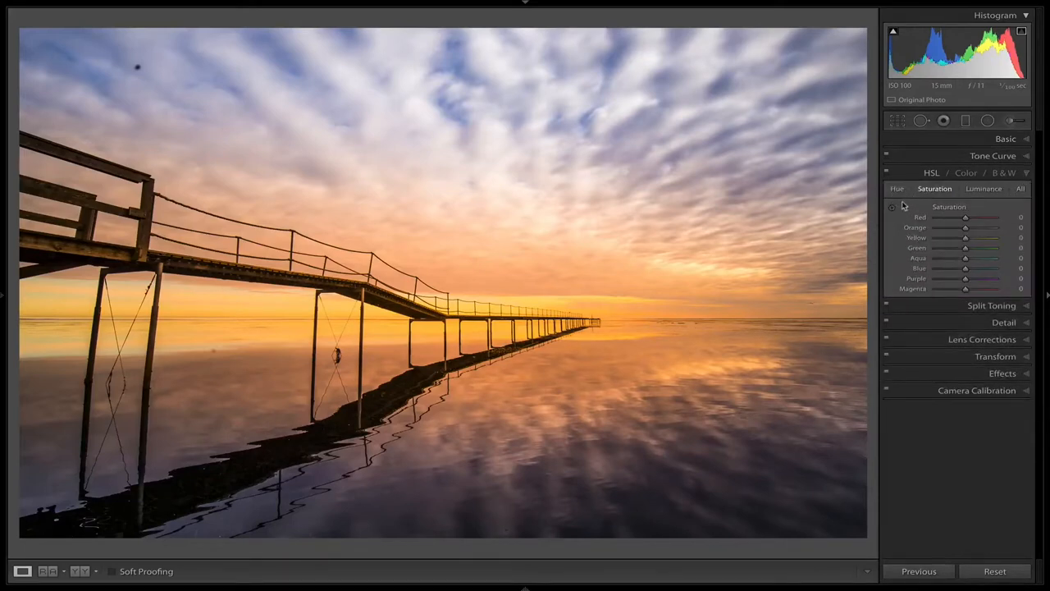
{"action": "left_click", "coordinate": [984, 189]}
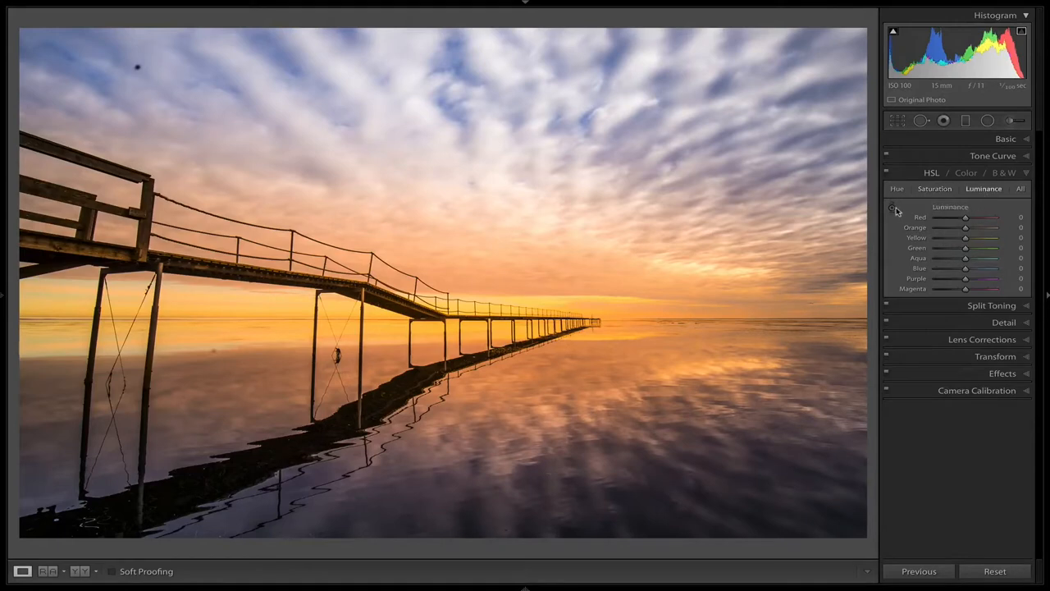
{"action": "left_click", "coordinate": [894, 209]}
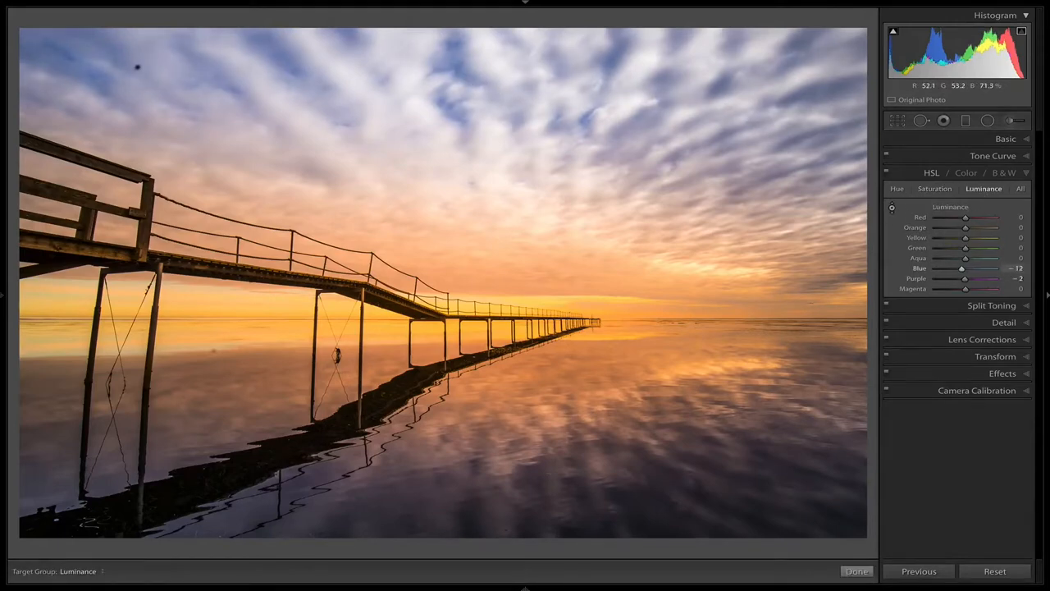
{"action": "key", "text": "Down"}
{"action": "key", "text": "Down"}
{"action": "key", "text": "Down"}
{"action": "key", "text": "Down"}
{"action": "key", "text": "Down"}
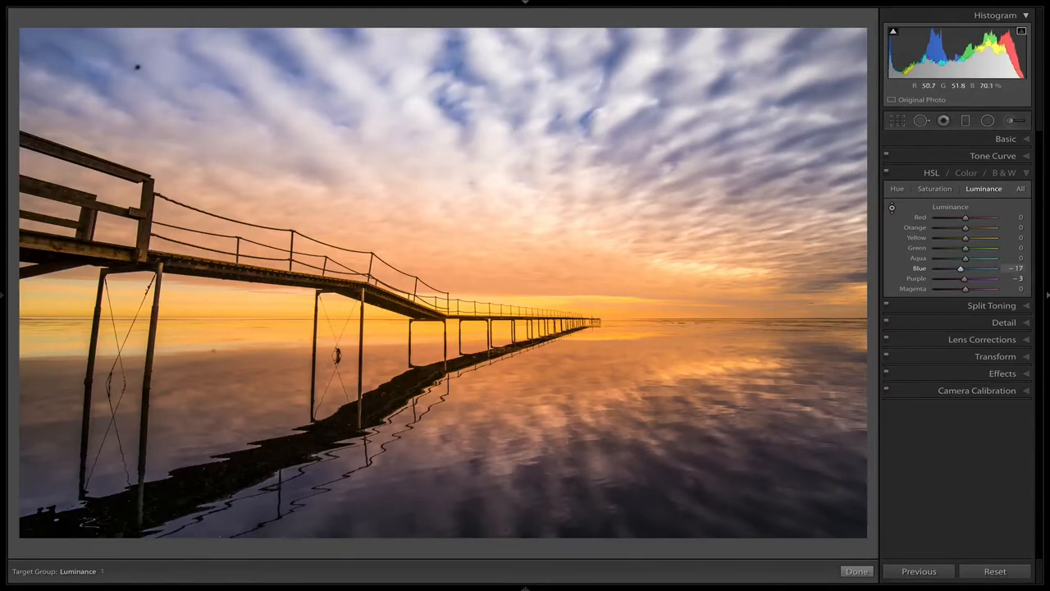
{"action": "key", "text": "Down"}
{"action": "key", "text": "Down"}
{"action": "key", "text": "Down"}
{"action": "key", "text": "Down"}
{"action": "key", "text": "Down"}
{"action": "key", "text": "Down"}
{"action": "key", "text": "Down"}
{"action": "key", "text": "Down"}
{"action": "key", "text": "Down"}
{"action": "key", "text": "Down"}
{"action": "key", "text": "Down"}
{"action": "key", "text": "Down"}
{"action": "key", "text": "Down"}
{"action": "key", "text": "Down"}
{"action": "key", "text": "Down"}
{"action": "key", "text": "Down"}
{"action": "key", "text": "Down"}
{"action": "key", "text": "Down"}
{"action": "key", "text": "Down"}
{"action": "key", "text": "Down"}
{"action": "key", "text": "Down"}
{"action": "key", "text": "Down"}
{"action": "key", "text": "Down"}
{"action": "key", "text": "Down"}
{"action": "key", "text": "Down"}
{"action": "key", "text": "Down"}
{"action": "key", "text": "Down"}
{"action": "key", "text": "Down"}
{"action": "key", "text": "Down"}
{"action": "key", "text": "Down"}
{"action": "key", "text": "Down"}
{"action": "key", "text": "Down"}
{"action": "key", "text": "Down"}
{"action": "key", "text": "Down"}
{"action": "key", "text": "Down"}
{"action": "key", "text": "Down"}
{"action": "key", "text": "Down"}
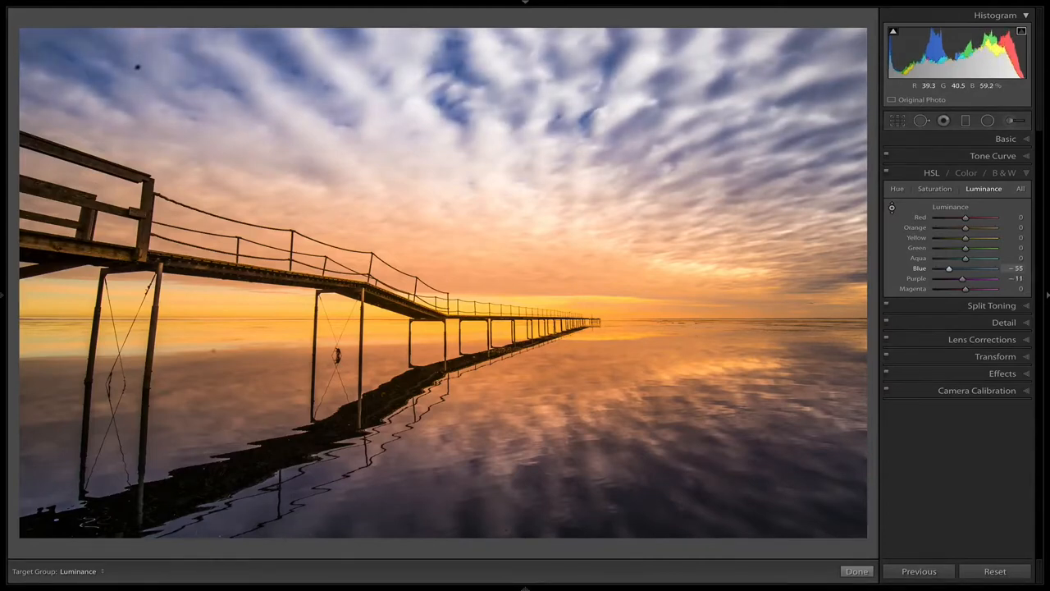
{"action": "key", "text": "Down"}
{"action": "key", "text": "Down"}
{"action": "key", "text": "Down"}
{"action": "key", "text": "Down"}
{"action": "key", "text": "Down"}
{"action": "key", "text": "Down"}
{"action": "key", "text": "Down"}
{"action": "key", "text": "Down"}
{"action": "key", "text": "Down"}
{"action": "key", "text": "Down"}
{"action": "key", "text": "Up"}
{"action": "key", "text": "Up"}
{"action": "key", "text": "Up"}
{"action": "key", "text": "Up"}
{"action": "key", "text": "Up"}
{"action": "key", "text": "Up"}
{"action": "key", "text": "Up"}
{"action": "key", "text": "Down"}
{"action": "key", "text": "Down"}
{"action": "key", "text": "Down"}
{"action": "key", "text": "Down"}
{"action": "key", "text": "Down"}
{"action": "key", "text": "Down"}
{"action": "key", "text": "Down"}
{"action": "key", "text": "Down"}
{"action": "key", "text": "Down"}
{"action": "key", "text": "Down"}
{"action": "key", "text": "Down"}
{"action": "key", "text": "Down"}
{"action": "key", "text": "Down"}
{"action": "key", "text": "Down"}
{"action": "key", "text": "Down"}
{"action": "key", "text": "Down"}
{"action": "key", "text": "Down"}
{"action": "key", "text": "Down"}
{"action": "key", "text": "Down"}
{"action": "key", "text": "Down"}
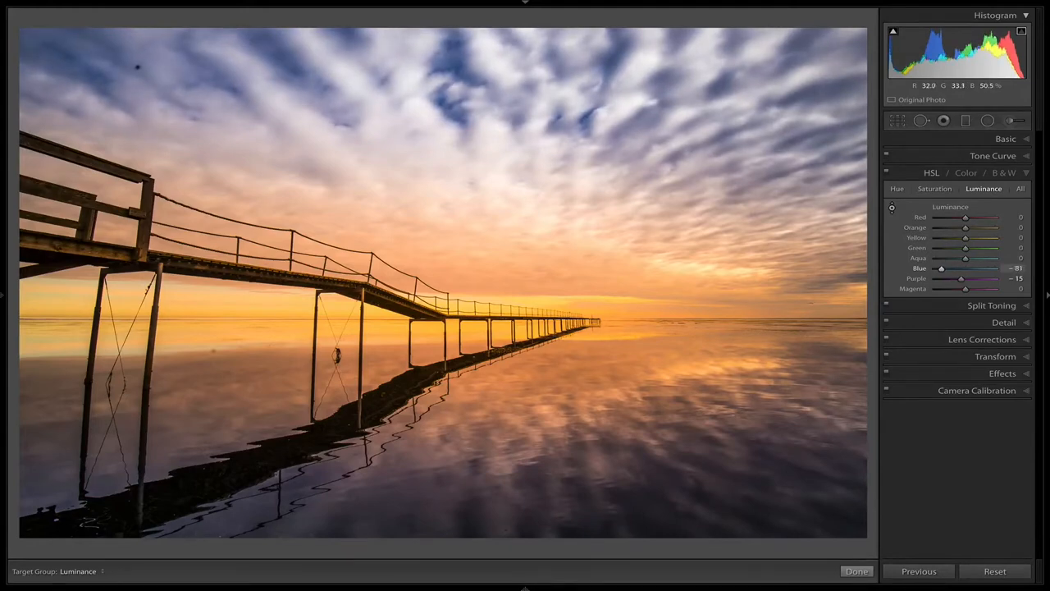
{"action": "key", "text": "Down"}
{"action": "key", "text": "Down"}
{"action": "key", "text": "Down"}
{"action": "key", "text": "Down"}
{"action": "key", "text": "Down"}
{"action": "key", "text": "Down"}
{"action": "key", "text": "Down"}
{"action": "key", "text": "Down"}
{"action": "key", "text": "Down"}
{"action": "key", "text": "Down"}
{"action": "key", "text": "Down"}
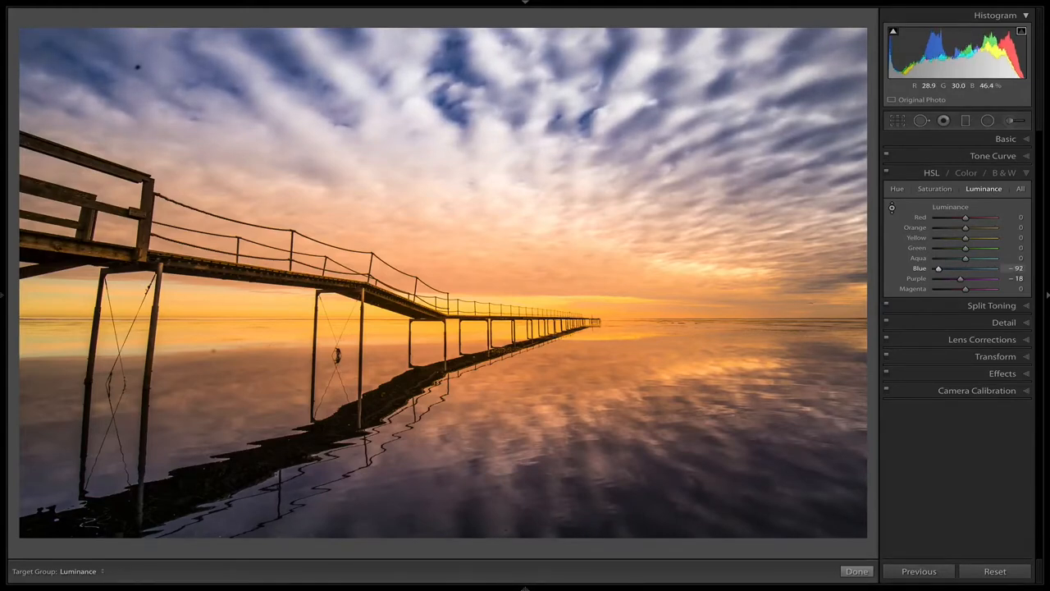
{"action": "key", "text": "Up"}
{"action": "key", "text": "Up"}
{"action": "key", "text": "Up"}
{"action": "key", "text": "Up"}
{"action": "key", "text": "Up"}
{"action": "key", "text": "Up"}
{"action": "key", "text": "Up"}
{"action": "key", "text": "Up"}
{"action": "key", "text": "Up"}
{"action": "key", "text": "Up"}
{"action": "key", "text": "Up"}
{"action": "key", "text": "Up"}
{"action": "key", "text": "Up"}
{"action": "key", "text": "Up"}
{"action": "key", "text": "Up"}
{"action": "key", "text": "Up"}
{"action": "key", "text": "Up"}
{"action": "key", "text": "Up"}
{"action": "key", "text": "Up"}
{"action": "key", "text": "Up"}
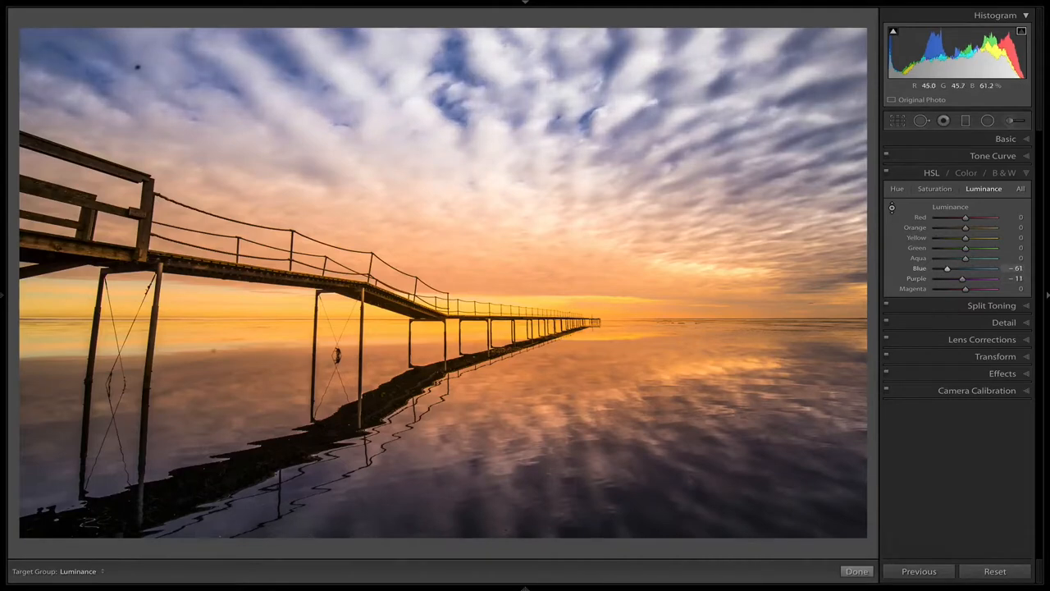
{"action": "key", "text": "Down"}
{"action": "key", "text": "Down"}
{"action": "key", "text": "Down"}
{"action": "key", "text": "Down"}
{"action": "key", "text": "Down"}
{"action": "key", "text": "Down"}
{"action": "key", "text": "Down"}
{"action": "key", "text": "Down"}
{"action": "key", "text": "Down"}
{"action": "key", "text": "Down"}
{"action": "key", "text": "Down"}
{"action": "key", "text": "Down"}
{"action": "key", "text": "Down"}
{"action": "key", "text": "Down"}
{"action": "key", "text": "Down"}
{"action": "key", "text": "Down"}
{"action": "key", "text": "Down"}
{"action": "key", "text": "Down"}
{"action": "key", "text": "Down"}
{"action": "key", "text": "Down"}
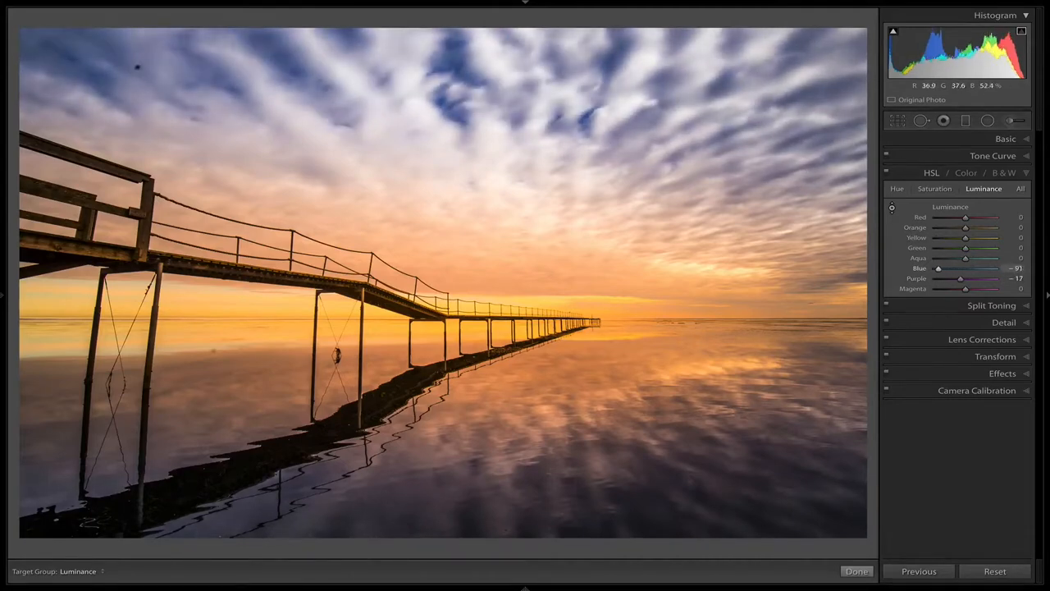
- Brighten the blue parts of the sky again, raising HSL luminance to about -29 for Blue and -5 for Purple
{"action": "key", "text": "Up"}
{"action": "key", "text": "Up"}
{"action": "key", "text": "Up"}
{"action": "key", "text": "Up"}
{"action": "key", "text": "Up"}
{"action": "key", "text": "Up"}
{"action": "key", "text": "Up"}
{"action": "key", "text": "Up"}
{"action": "key", "text": "Up"}
{"action": "key", "text": "Up"}
{"action": "key", "text": "Up"}
{"action": "key", "text": "Up"}
{"action": "key", "text": "Up"}
{"action": "key", "text": "Up"}
{"action": "key", "text": "Up"}
{"action": "key", "text": "Up"}
{"action": "key", "text": "Up"}
{"action": "key", "text": "Up"}
{"action": "key", "text": "Up"}
{"action": "key", "text": "Up"}
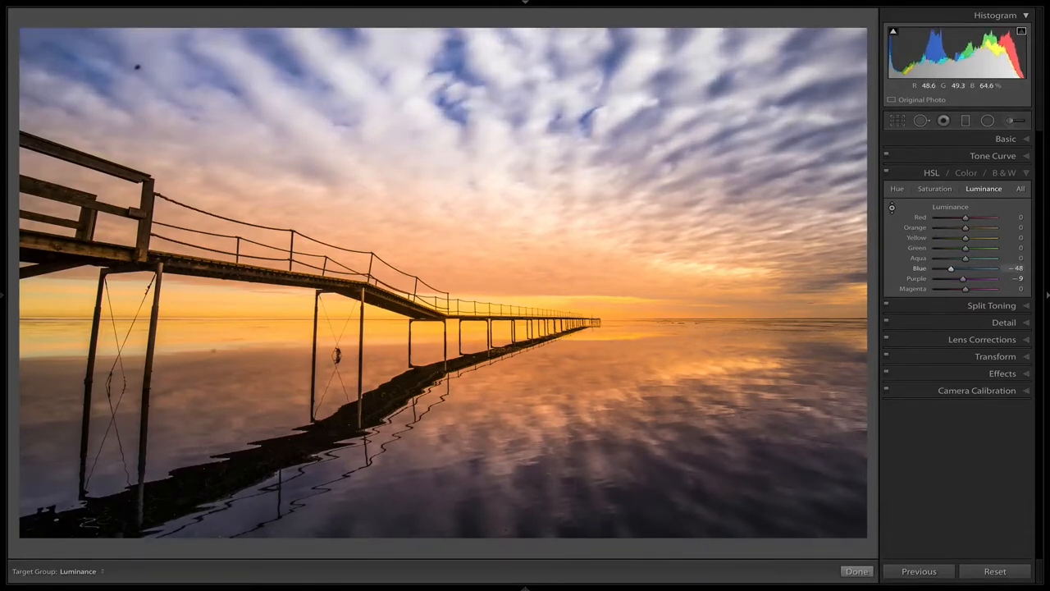
{"action": "key", "text": "Up"}
{"action": "key", "text": "Up"}
{"action": "key", "text": "Up"}
{"action": "key", "text": "Up"}
{"action": "key", "text": "Up"}
{"action": "key", "text": "Up"}
{"action": "key", "text": "Up"}
{"action": "key", "text": "Up"}
{"action": "key", "text": "Up"}
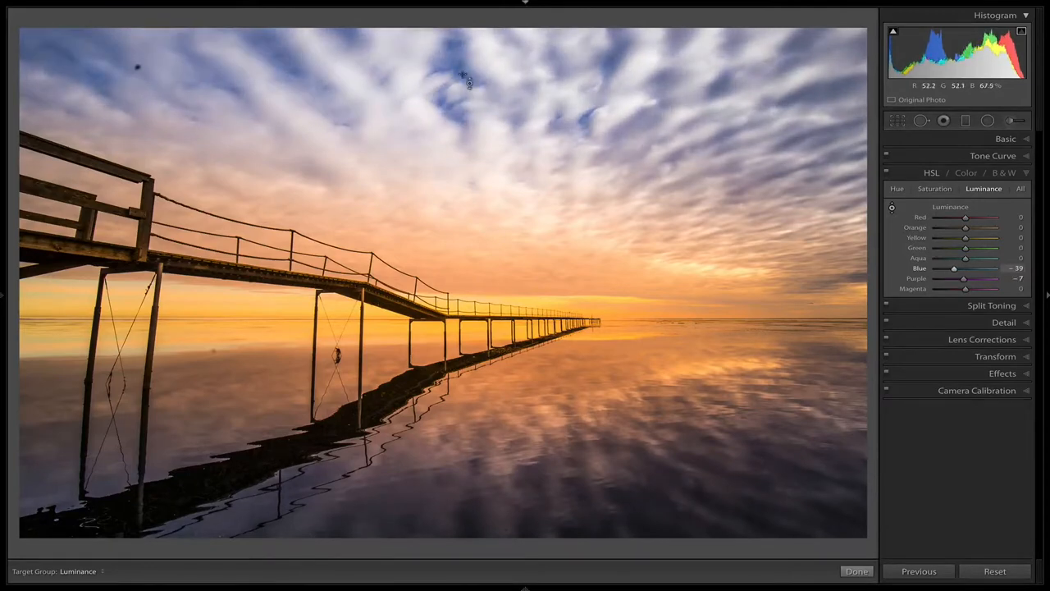
{"action": "key", "text": "Up"}
{"action": "key", "text": "Up"}
{"action": "key", "text": "Up"}
{"action": "key", "text": "Up"}
{"action": "key", "text": "Up"}
{"action": "key", "text": "Up"}
{"action": "key", "text": "Up"}
{"action": "key", "text": "Up"}
{"action": "key", "text": "Up"}
{"action": "key", "text": "Up"}
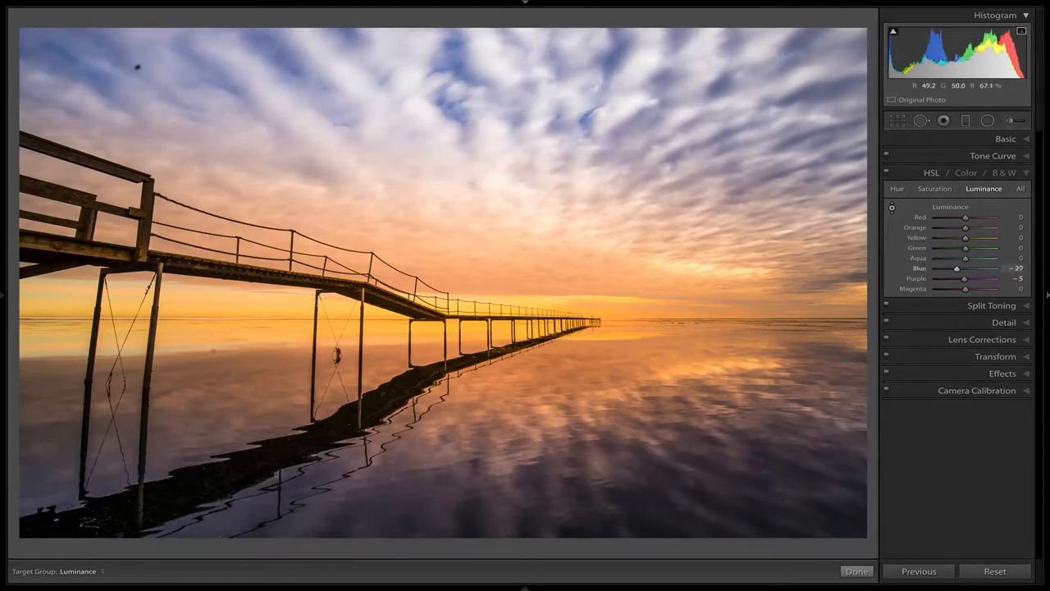
{"action": "key", "text": "Up"}
{"action": "key", "text": "Up"}
{"action": "key", "text": "Up"}
{"action": "left_click", "coordinate": [1024, 174]}
- Set the photo's black point automatically, bringing Blacks to -5
{"action": "left_click", "coordinate": [1024, 139]}
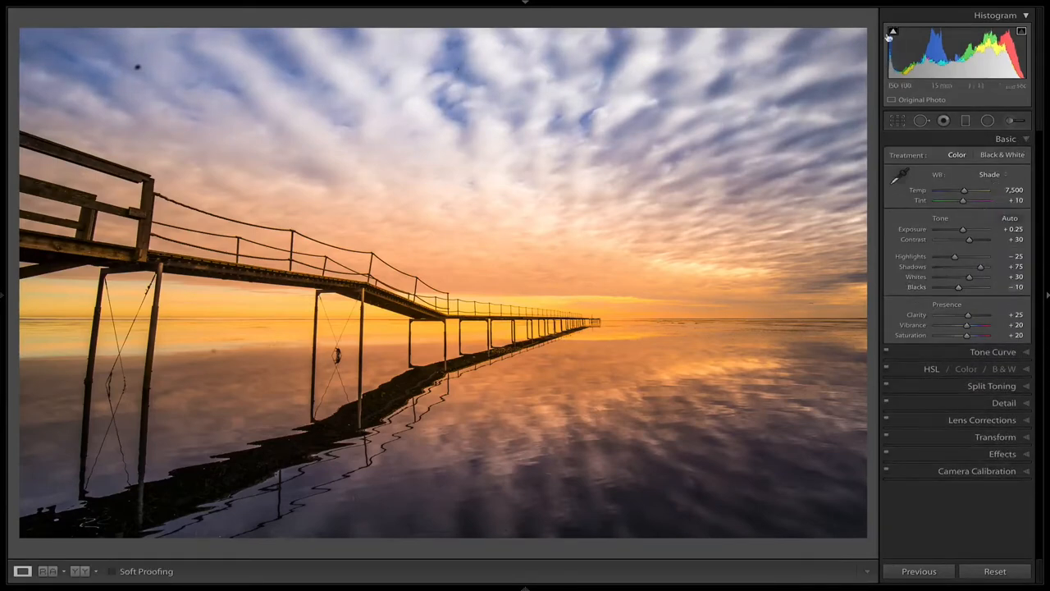
{"action": "key", "text": "shift"}
{"action": "double_click", "coordinate": [919, 289], "text": "shift"}
- Enlarge the photo by hiding the adjustment controls and compare the edit with the original
{"action": "left_click", "coordinate": [1047, 296]}
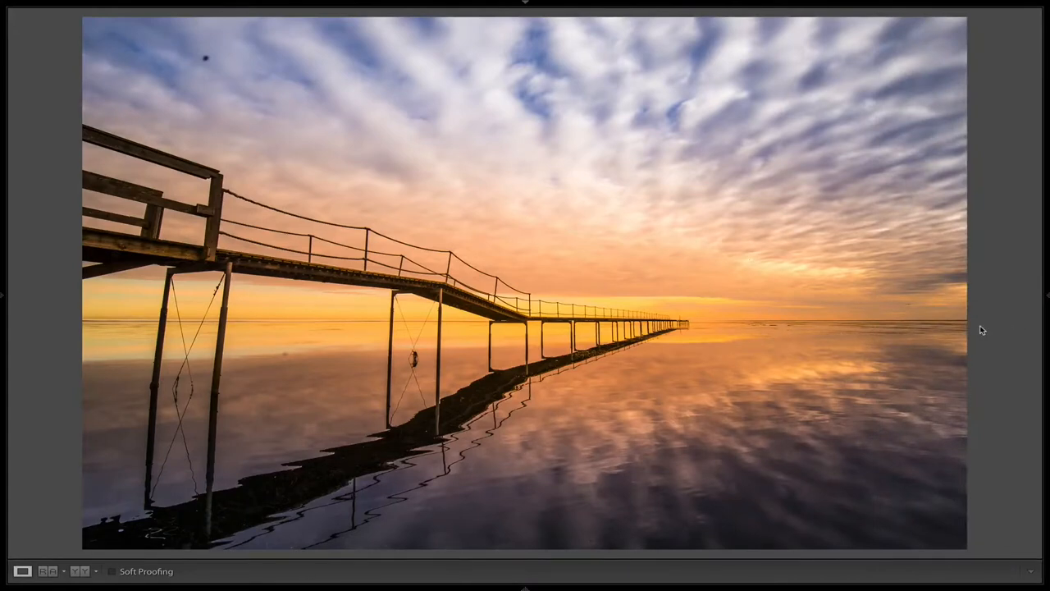
{"action": "key", "text": "backslash"}
{"action": "key", "text": "backslash"}
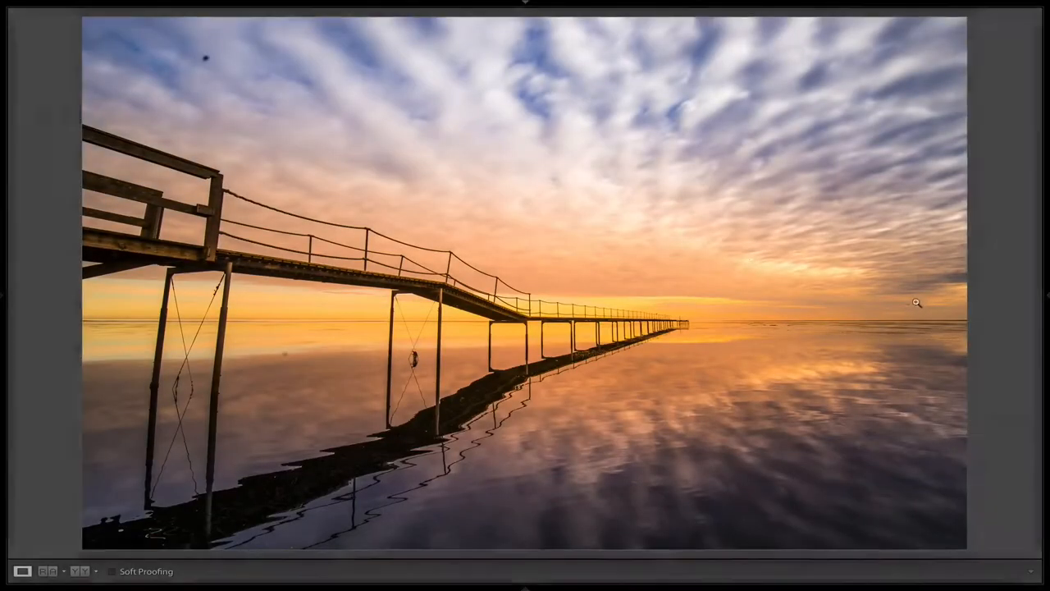
- Dim the surroundings to compare the photo before and after the edits, and restore the normal view with the adjustment controls
{"action": "key", "text": "l"}
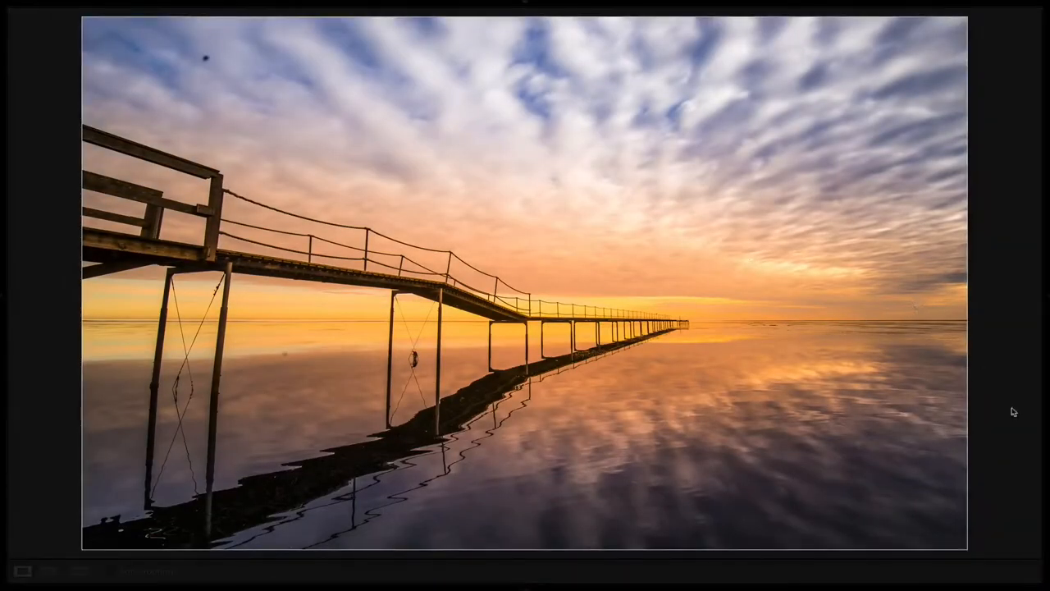
{"action": "key", "text": "l"}
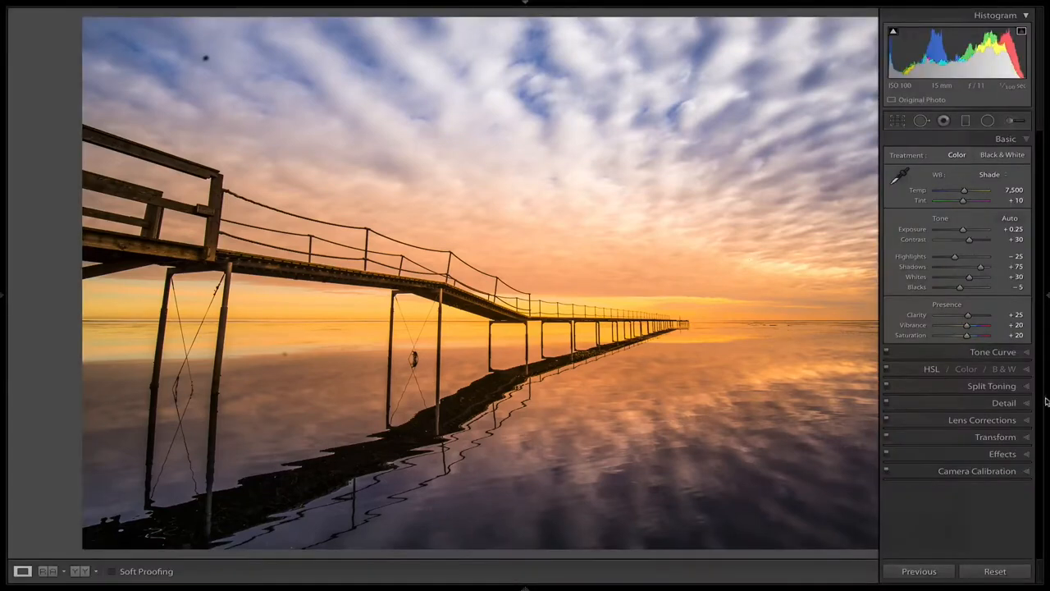
{"action": "key", "text": "l"}
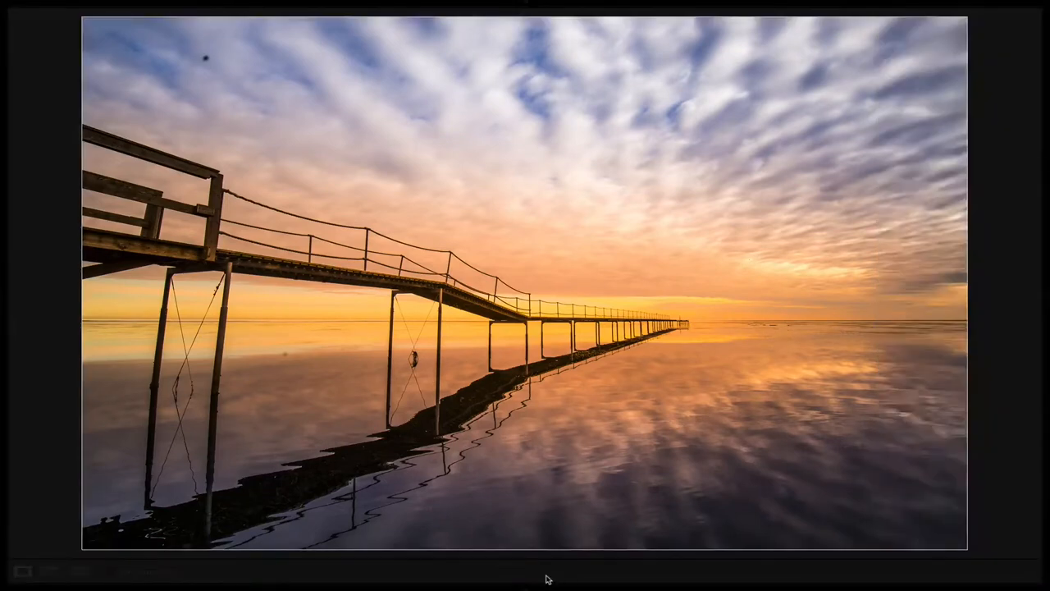
{"action": "key", "text": "backslash"}
{"action": "key", "text": "backslash"}
{"action": "key", "text": "backslash"}
{"action": "key", "text": "backslash"}
{"action": "key", "text": "backslash"}
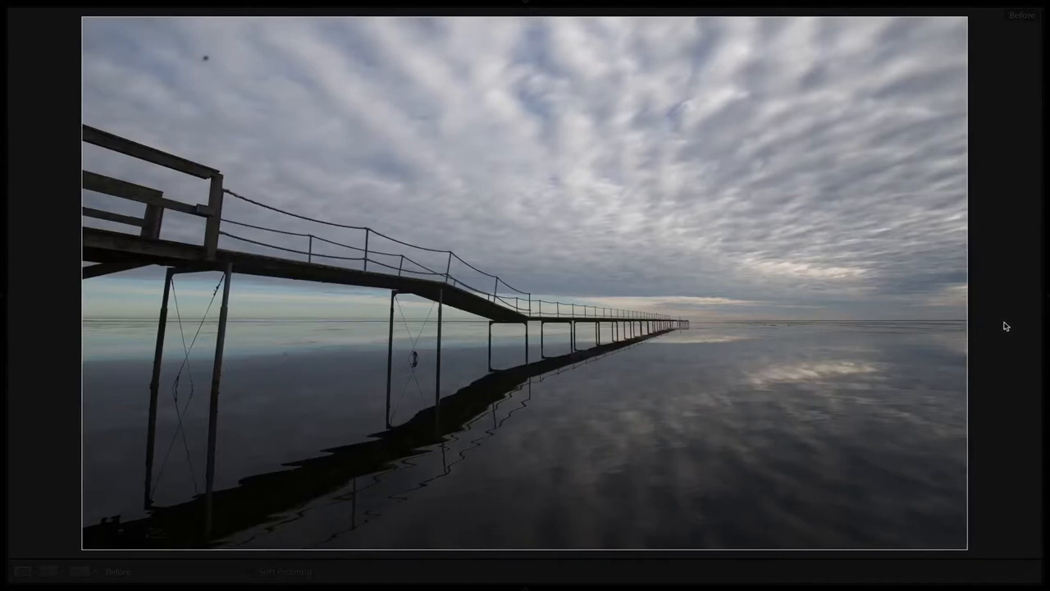
{"action": "key", "text": "backslash"}
{"action": "key", "text": "l"}
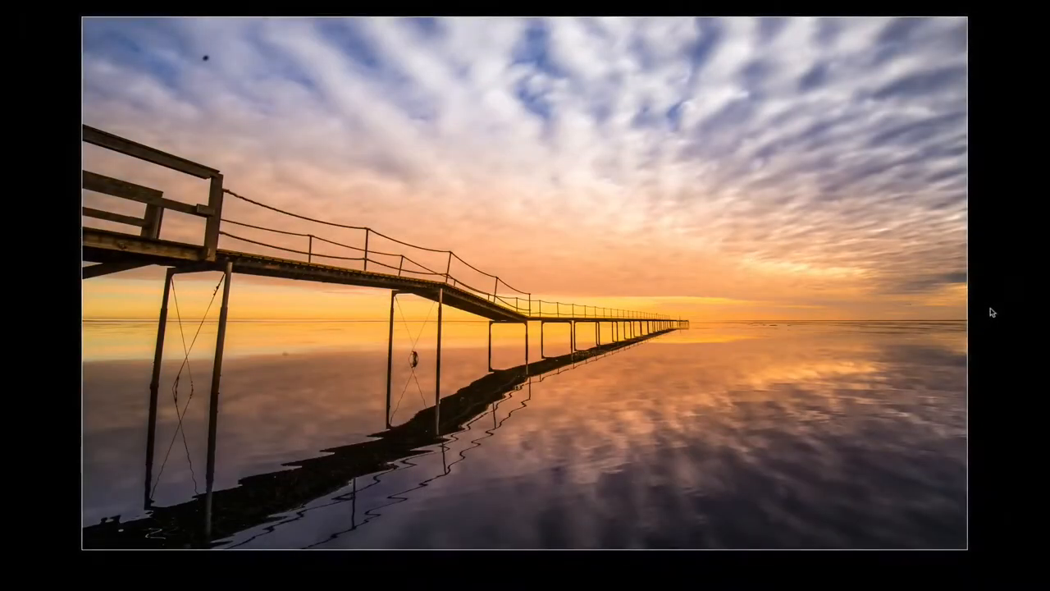
{"action": "key", "text": "l"}
{"action": "left_click", "coordinate": [1043, 295]}
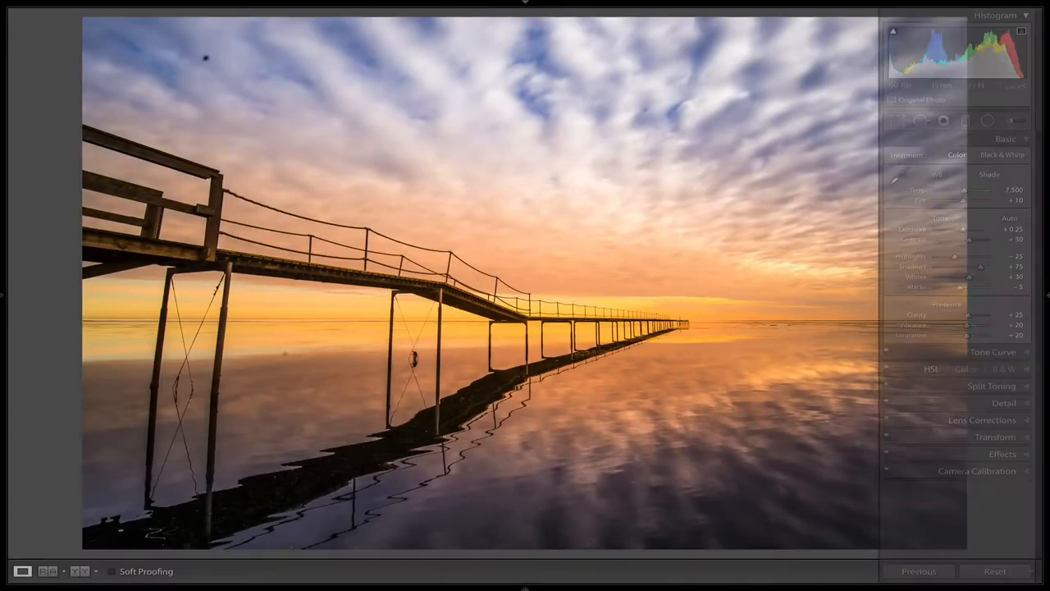
- Heal the dark dust spot in the upper-left sky and the small spot on the water beneath the pier with a size 45 brush
{"action": "left_click", "coordinate": [920, 120]}
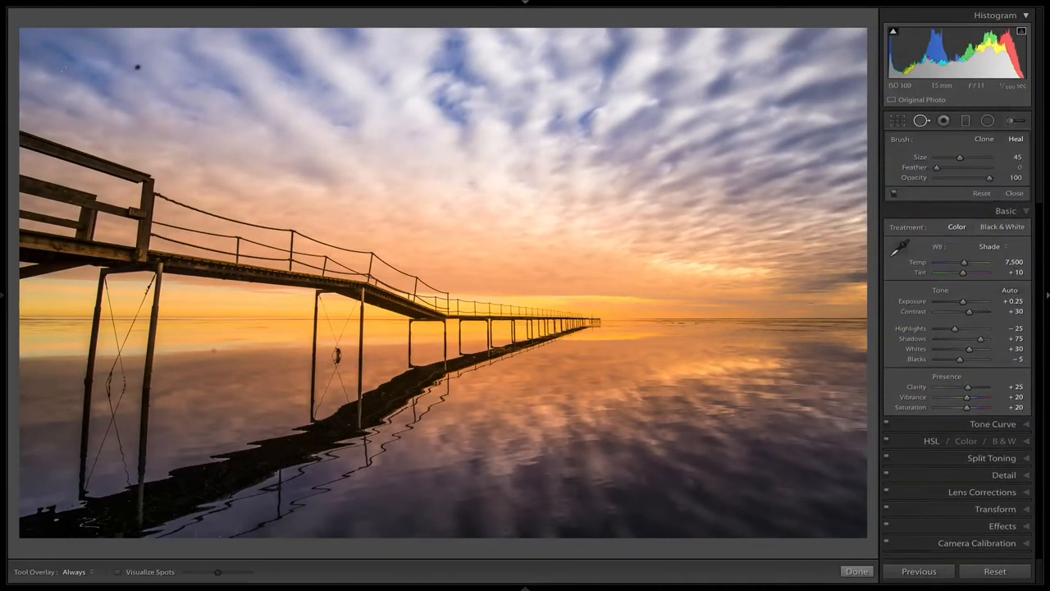
{"action": "left_click", "coordinate": [138, 66]}
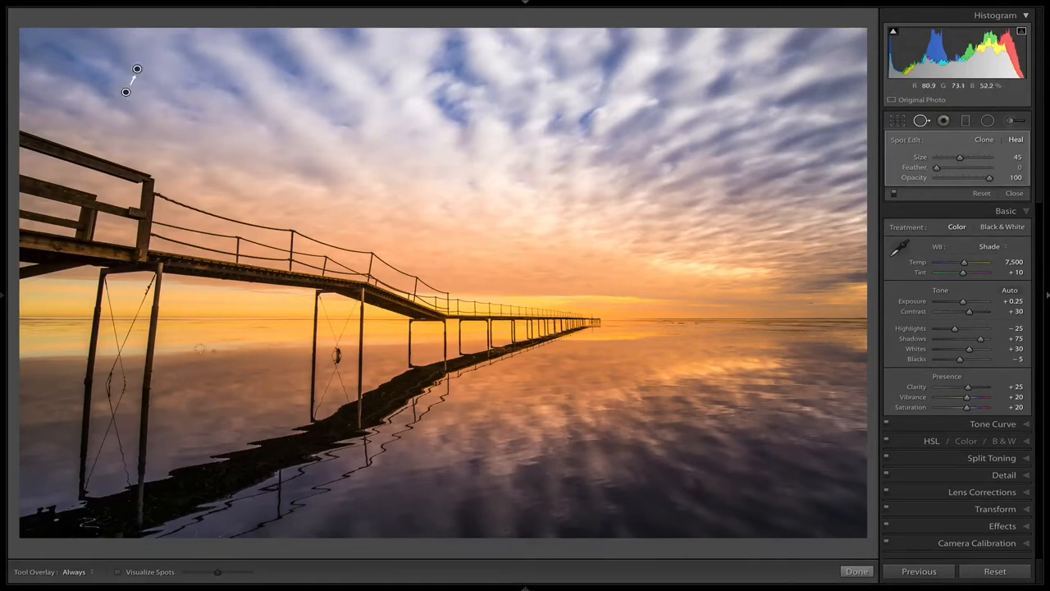
{"action": "left_click", "coordinate": [212, 350]}
{"action": "left_click", "coordinate": [1015, 194]}
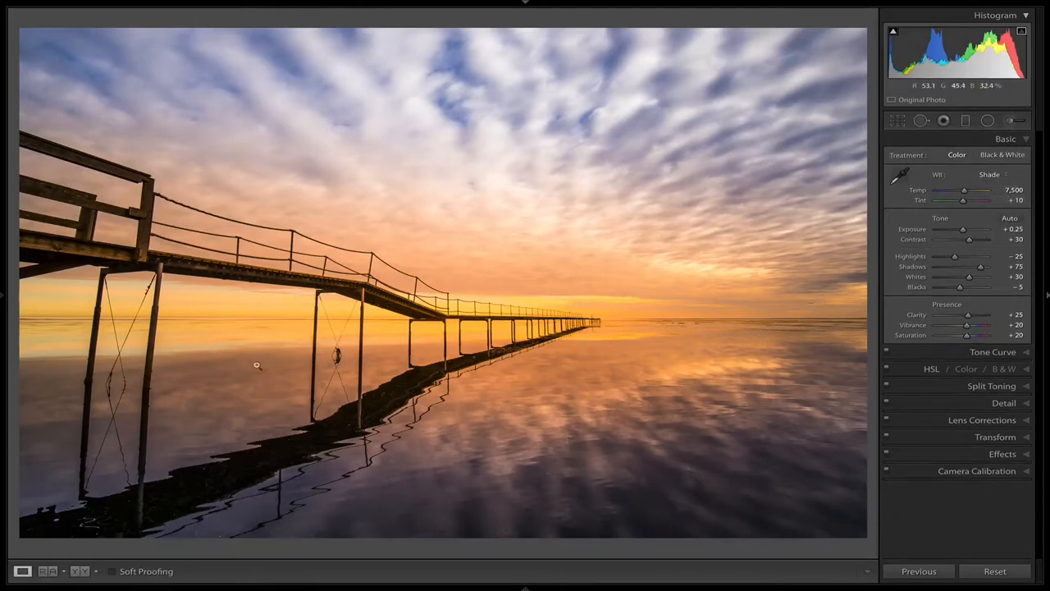
- Compare the spot-cleaned photo with the original
{"action": "key", "text": "backslash"}
{"action": "key", "text": "backslash"}
{"action": "key", "text": "backslash"}
{"action": "key", "text": "backslash"}
- Lower the photo's Highlights to -32 and check the result against the original
{"action": "left_click_drag", "start_coordinate": [954, 257], "coordinate": [951, 260]}
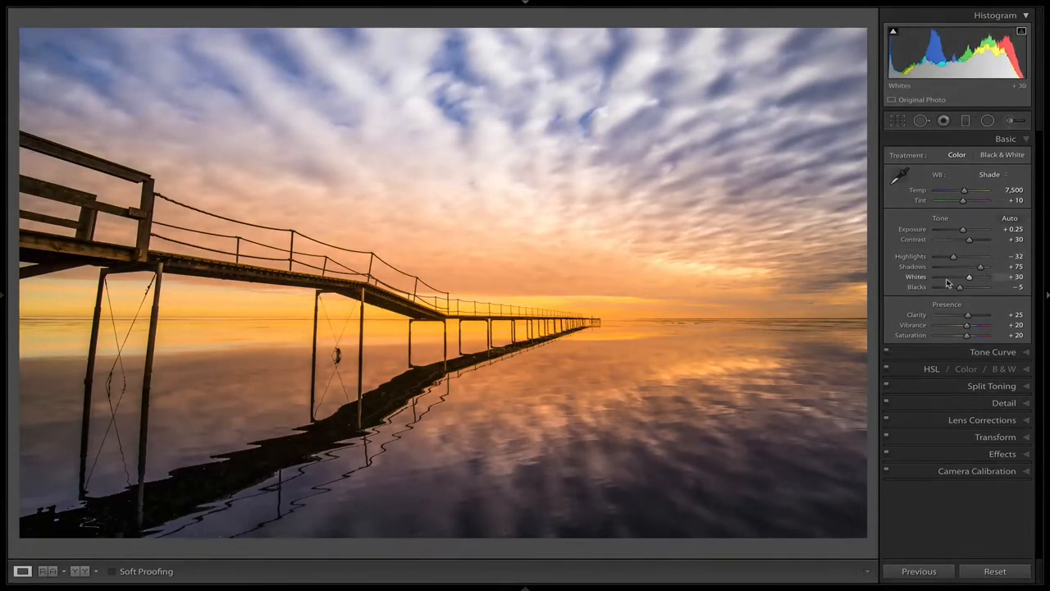
{"action": "key", "text": "backslash"}
{"action": "key", "text": "backslash"}
{"action": "key", "text": "backslash"}
{"action": "key", "text": "backslash"}
{"action": "key", "text": "backslash"}
{"action": "key", "text": "backslash"}
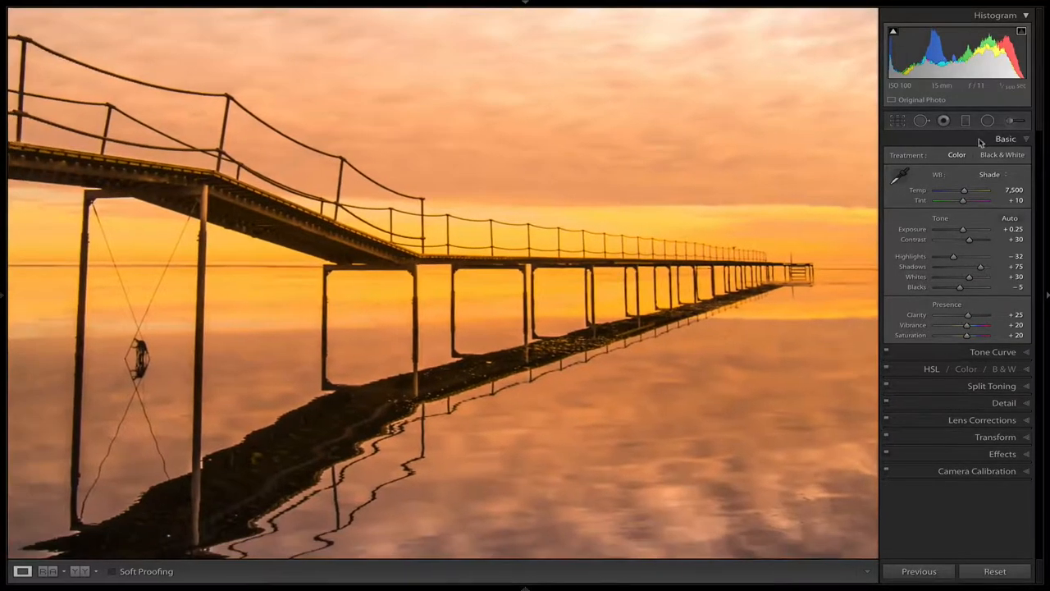
- Reduce the Saturation of the inverted radial filter beneath the pier to 36
{"action": "left_click", "coordinate": [988, 121]}
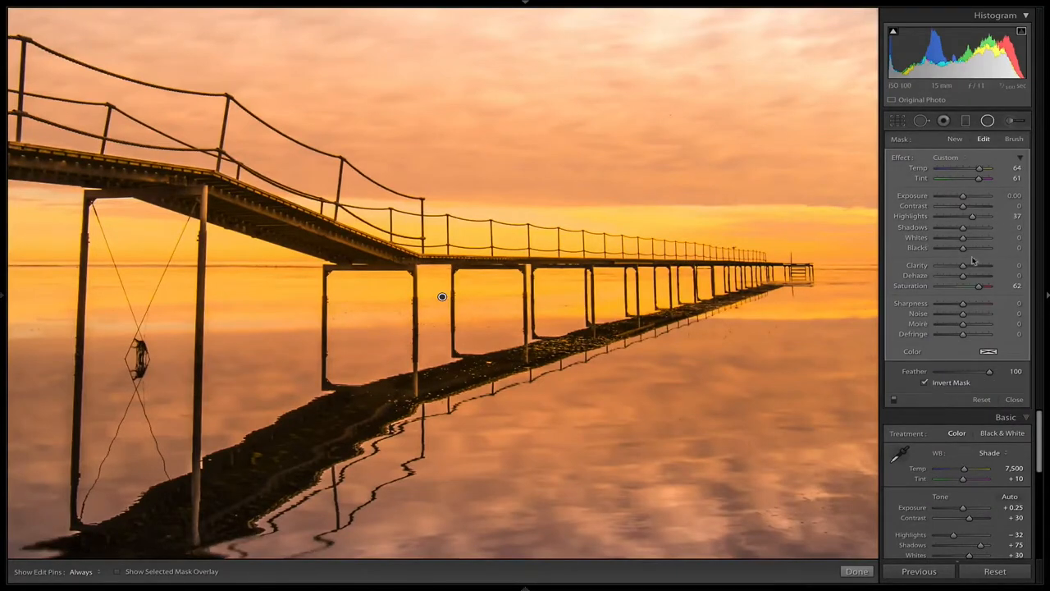
{"action": "left_click_drag", "start_coordinate": [979, 287], "coordinate": [974, 287]}
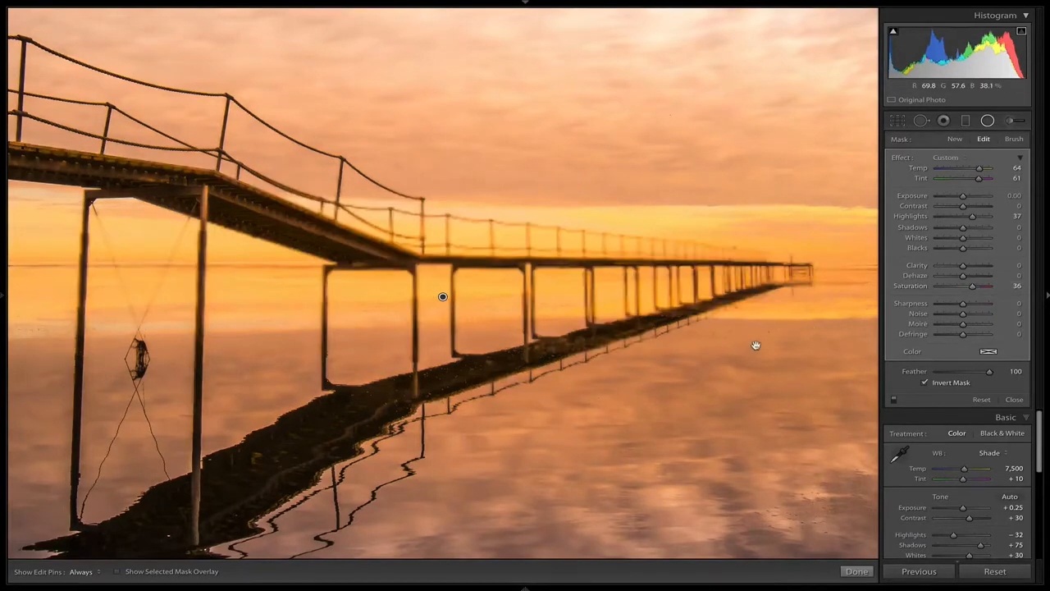
{"action": "left_click", "coordinate": [1014, 399]}
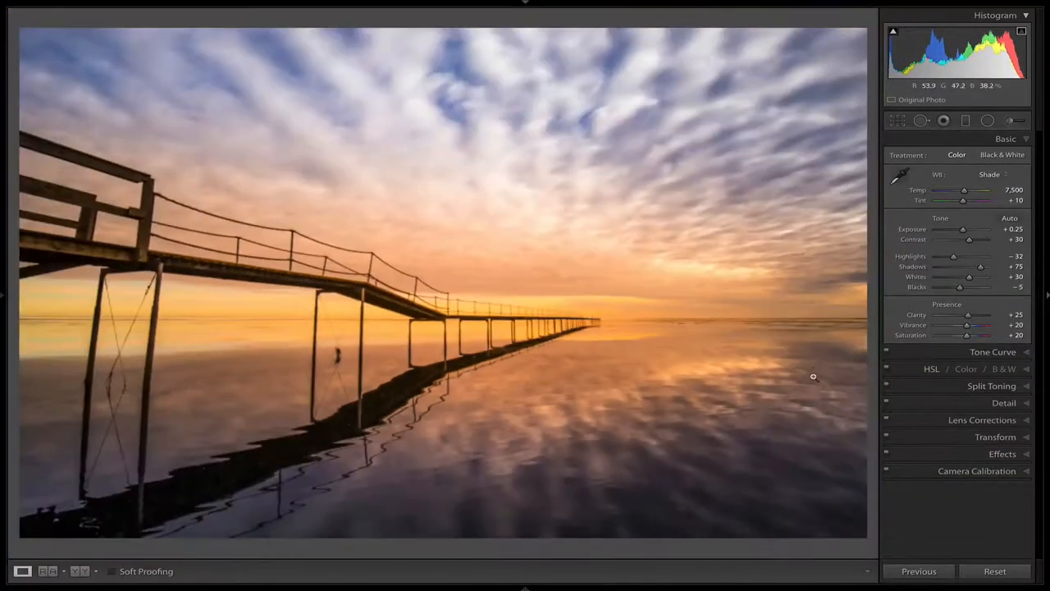
- Compare the photo with the reduced radial filter saturation against the original
{"action": "key", "text": "backslash"}
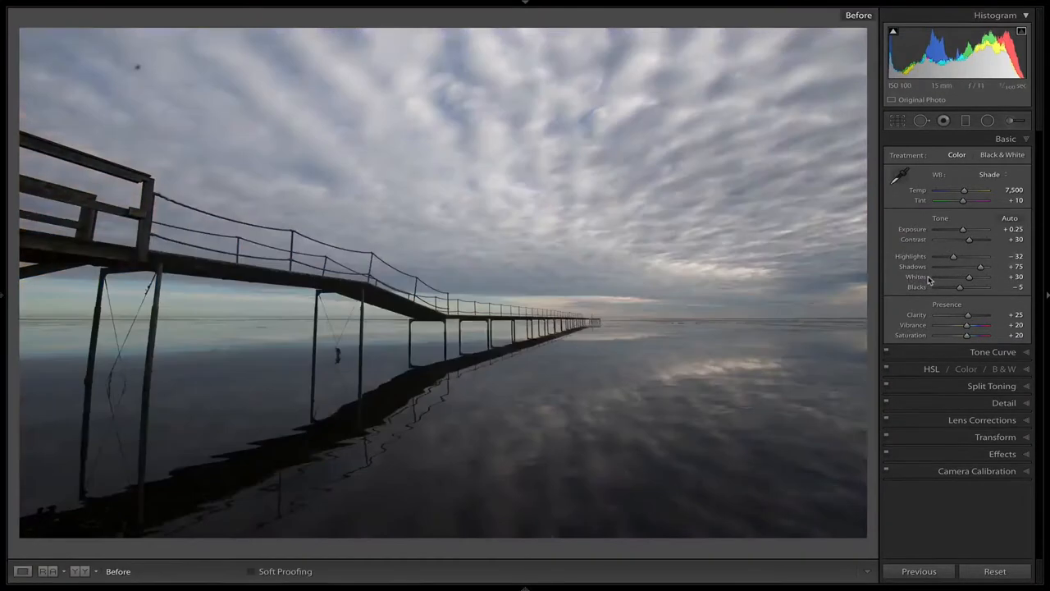
{"action": "key", "text": "backslash"}
{"action": "key", "text": "backslash"}
{"action": "key", "text": "backslash"}
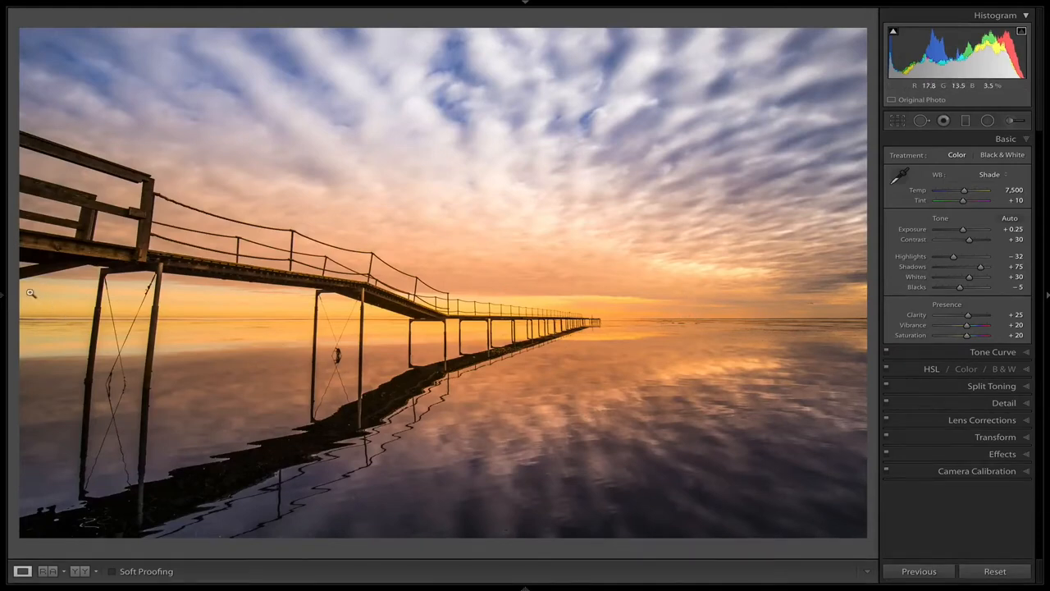
- Look through the numbered 3C LR Workflow New presets from white balance to clarity
{"action": "left_click", "coordinate": [3, 294]}
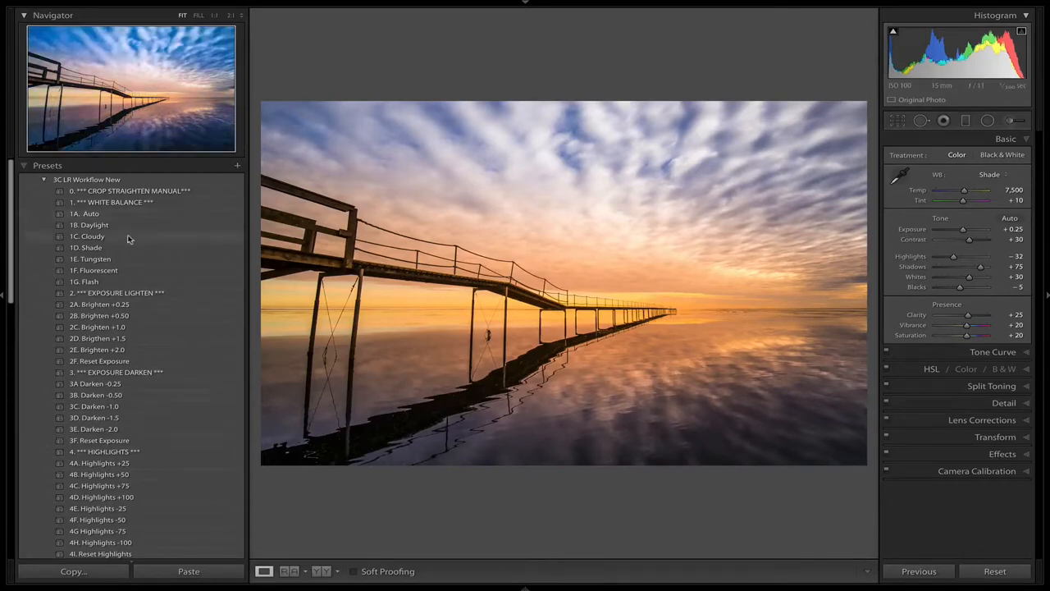
{"action": "scroll", "coordinate": [118, 403], "scroll_direction": "down", "scroll_amount": 15}
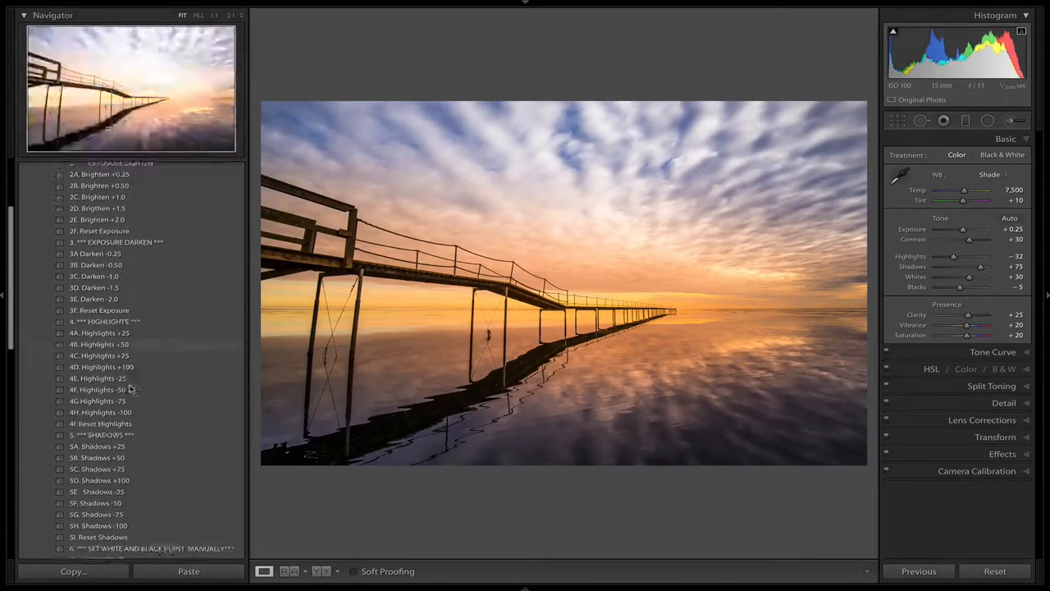
{"action": "scroll", "coordinate": [136, 377], "scroll_direction": "up", "scroll_amount": 15}
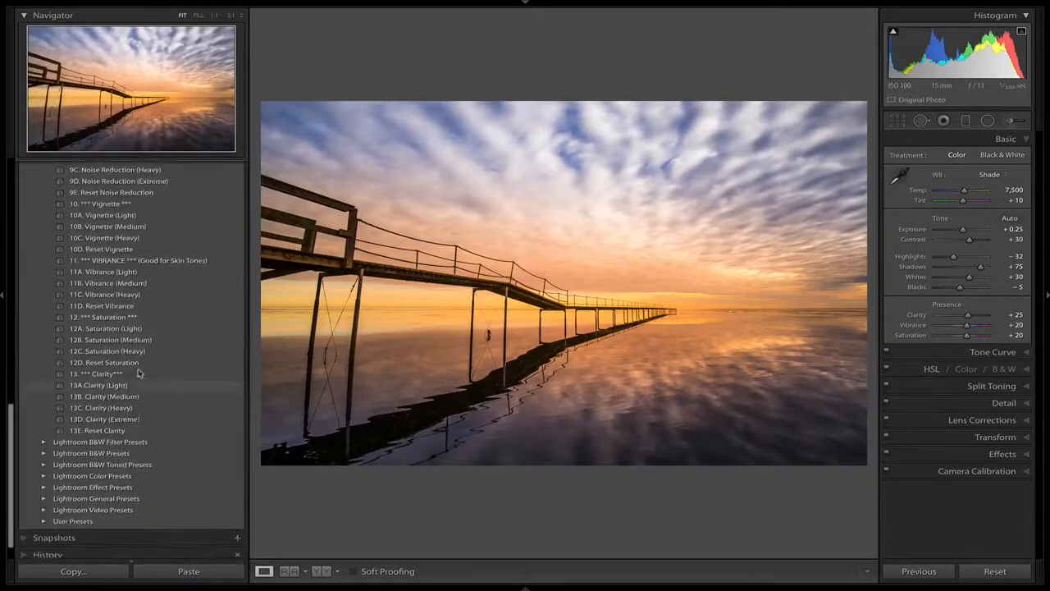
{"action": "scroll", "coordinate": [183, 393], "scroll_direction": "down", "scroll_amount": 2}
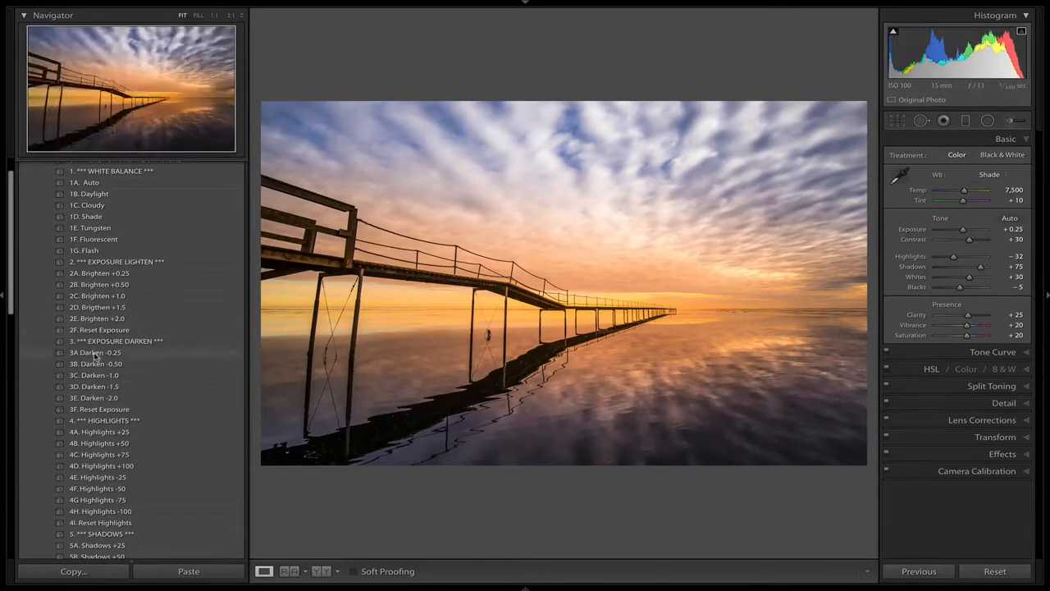
{"action": "scroll", "coordinate": [123, 411], "scroll_direction": "down", "scroll_amount": 8}
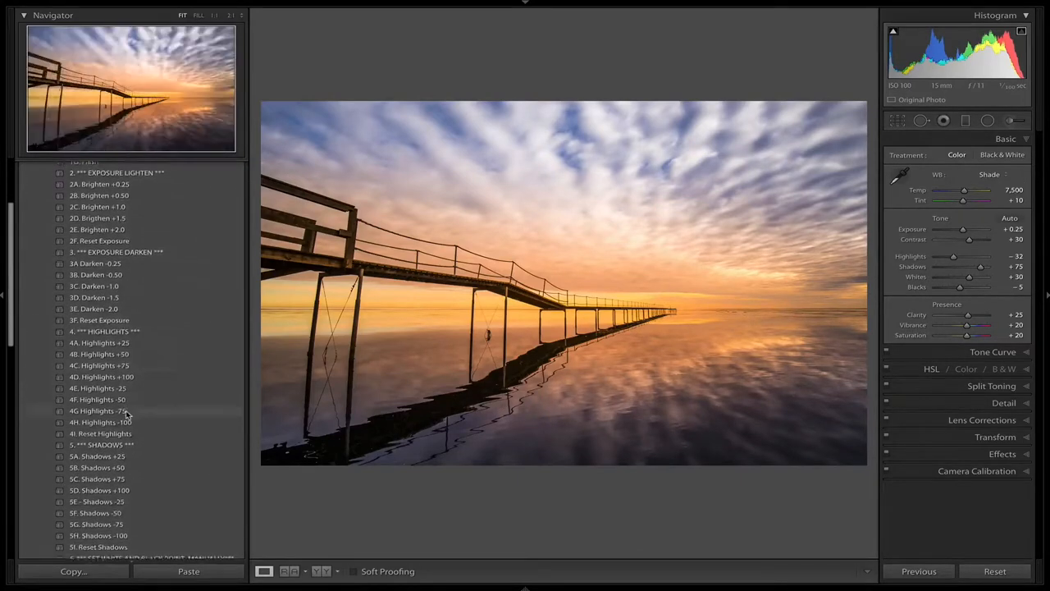
{"action": "scroll", "coordinate": [127, 406], "scroll_direction": "up", "scroll_amount": 10}
{"action": "scroll", "coordinate": [129, 404], "scroll_direction": "down", "scroll_amount": 1}
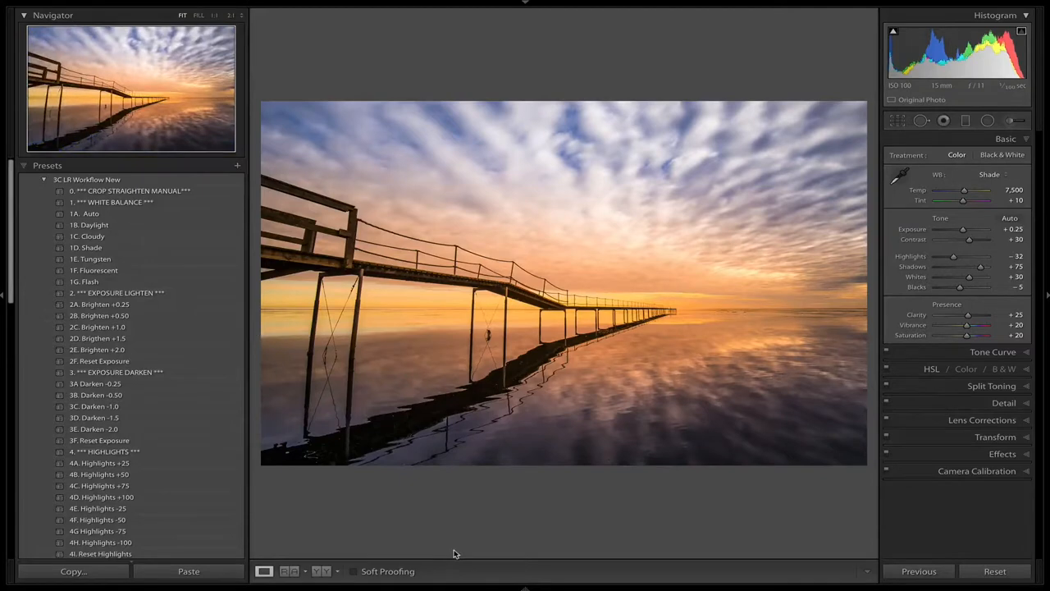
- Compare the finished photo with the original once more and hide the presets
{"action": "key", "text": "backslash"}
{"action": "key", "text": "backslash"}
{"action": "left_click", "coordinate": [6, 300]}
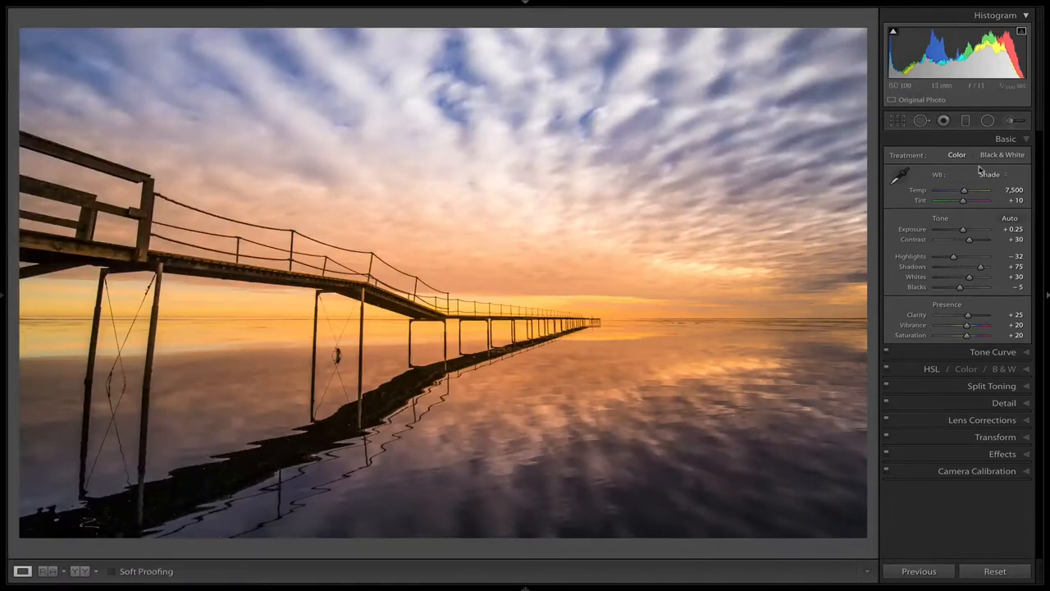